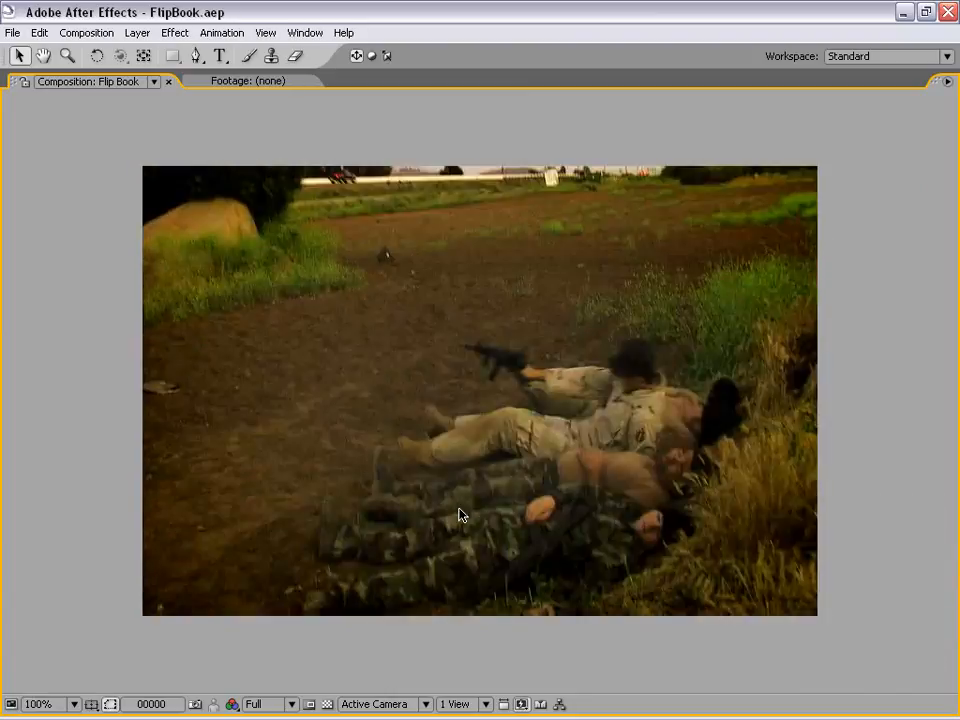
# Review the page-flip animation across the Flip Book composition's timeline and examine the Flip layer's Time Remap curve in the Graph Editor
pyautogui.press('`')
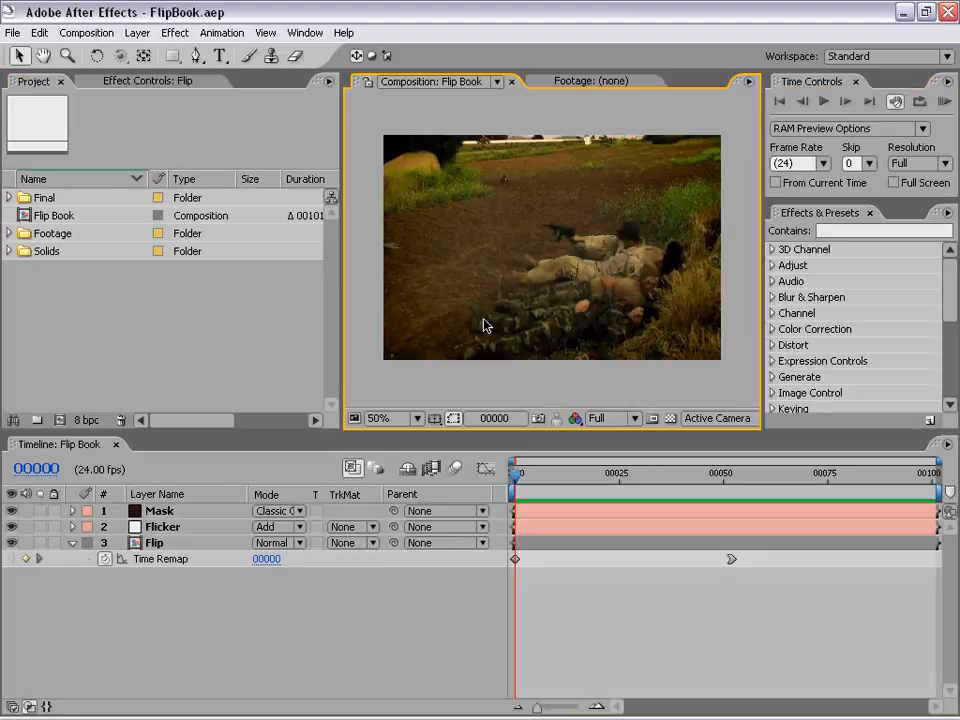
pyautogui.moveTo(515, 468); pyautogui.dragTo(880, 481)
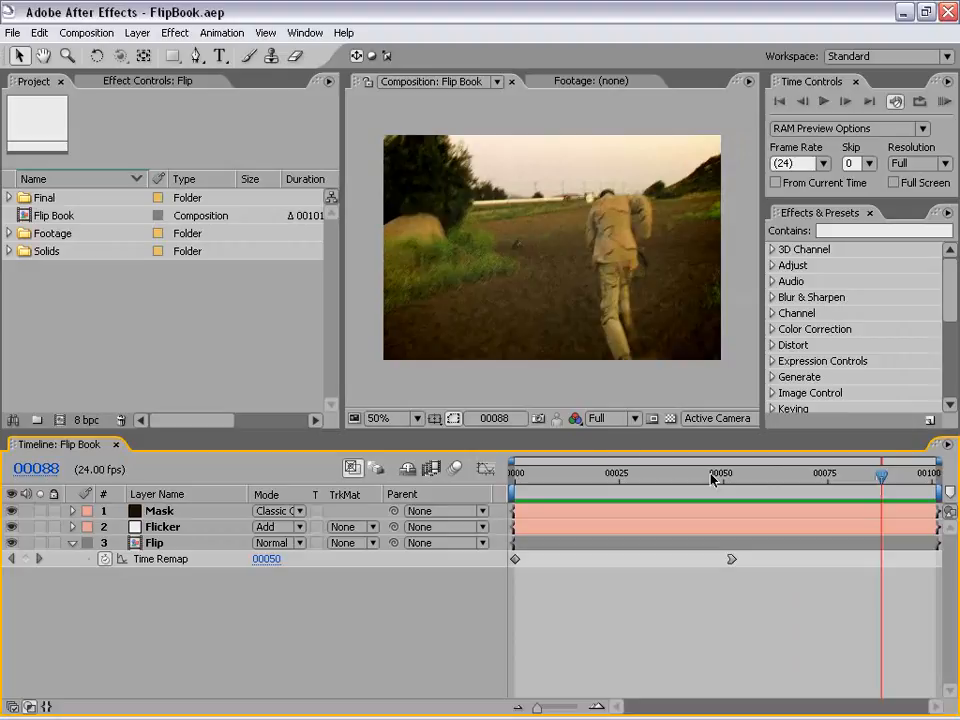
pyautogui.moveTo(538, 478); pyautogui.dragTo(639, 480)
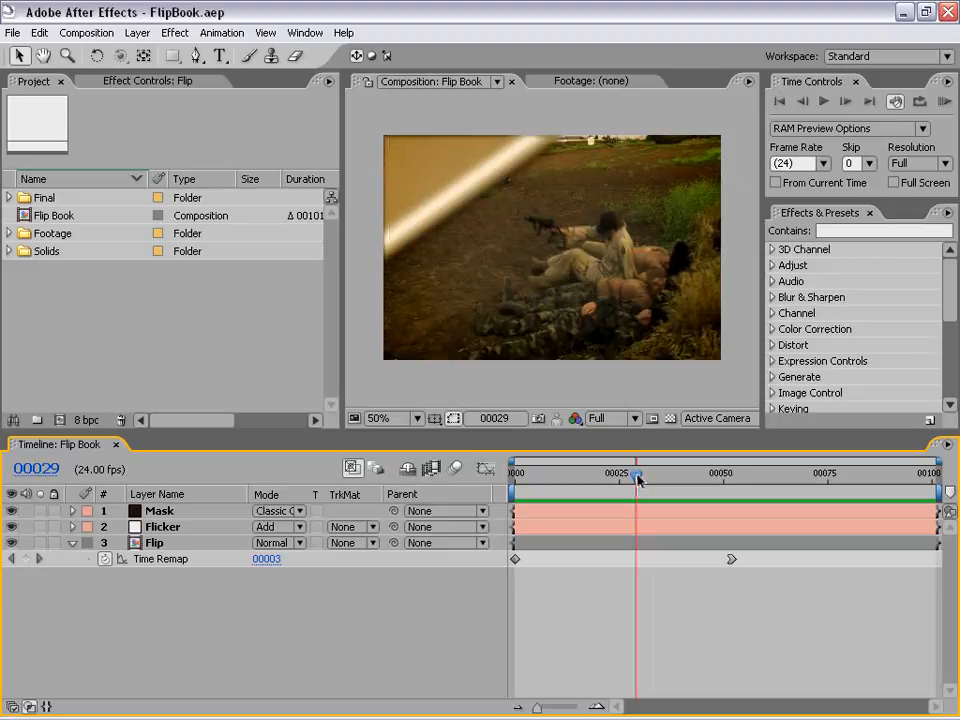
pyautogui.moveTo(638, 480); pyautogui.dragTo(786, 478)
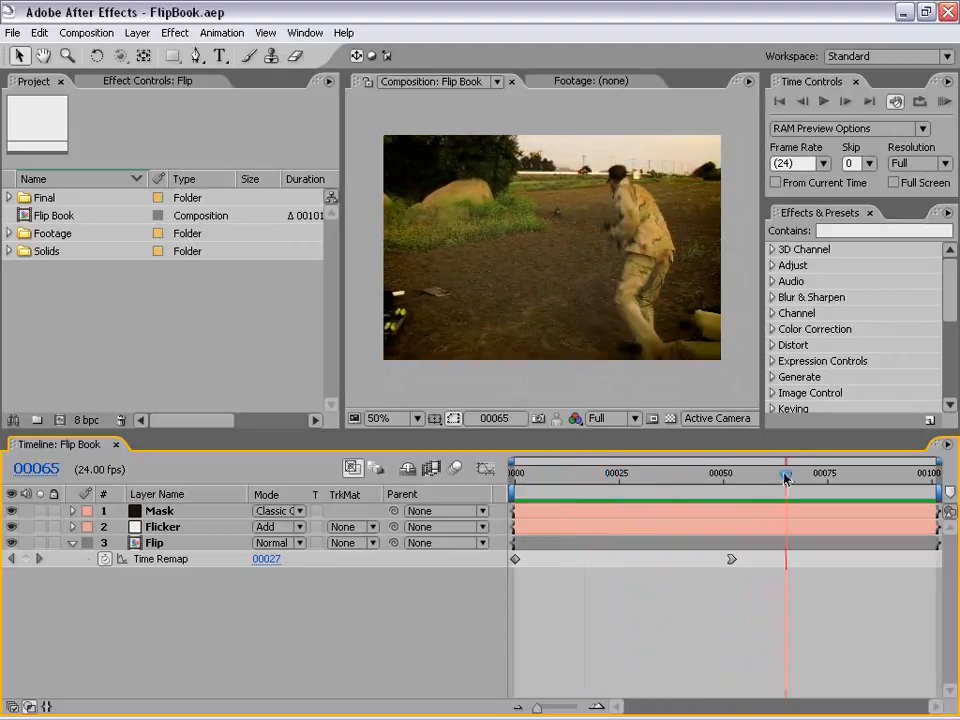
pyautogui.click(148, 560)
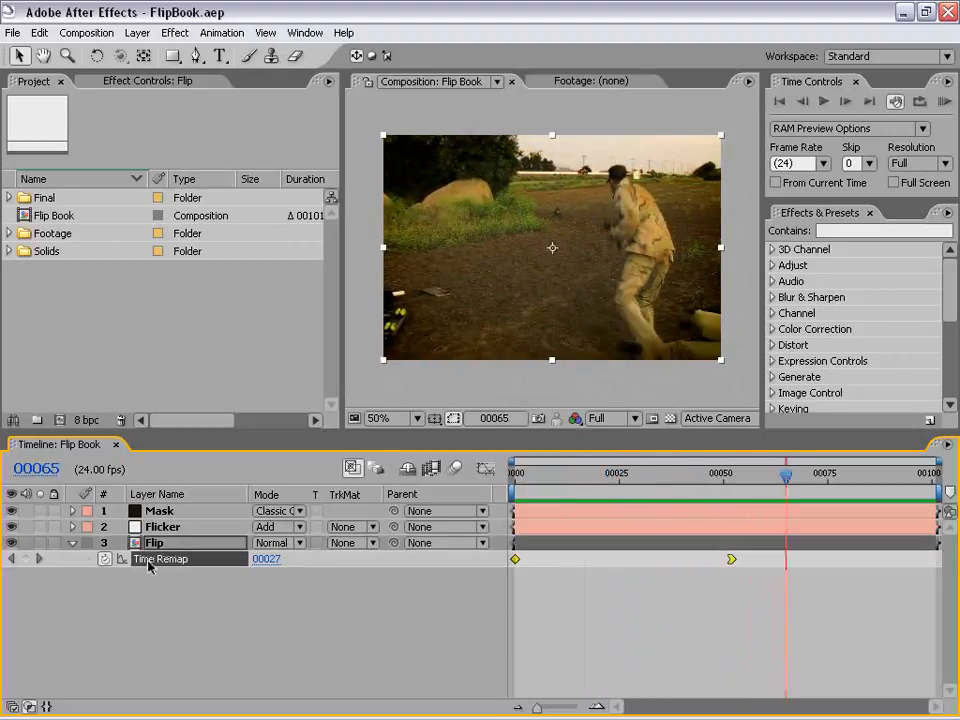
pyautogui.click(485, 469)
pyautogui.moveTo(521, 673)
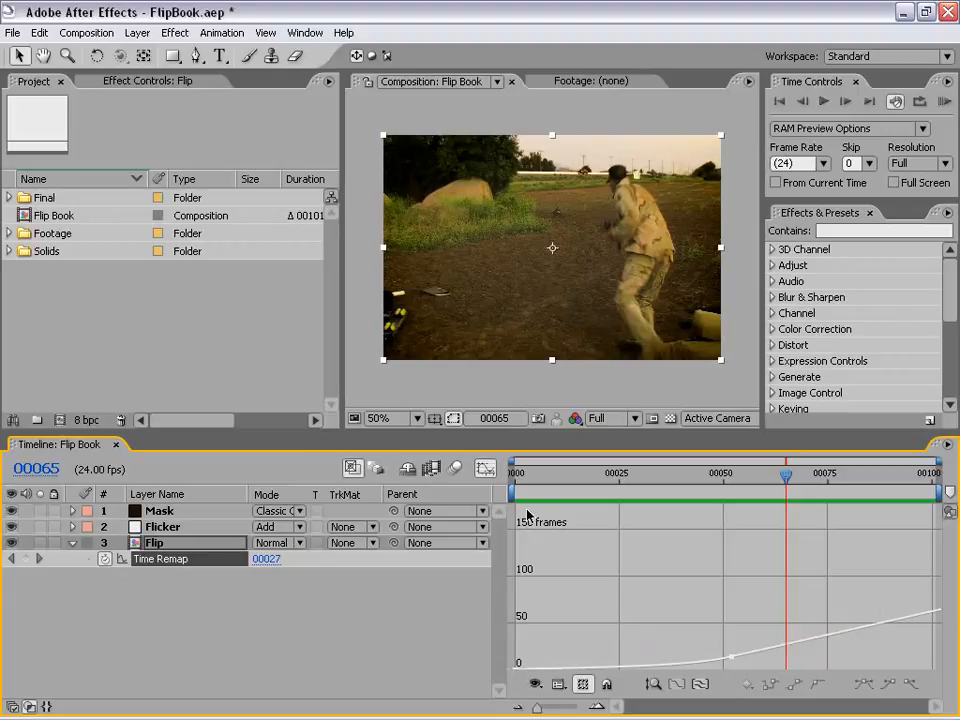
pyautogui.click(484, 468)
pyautogui.click(663, 622)
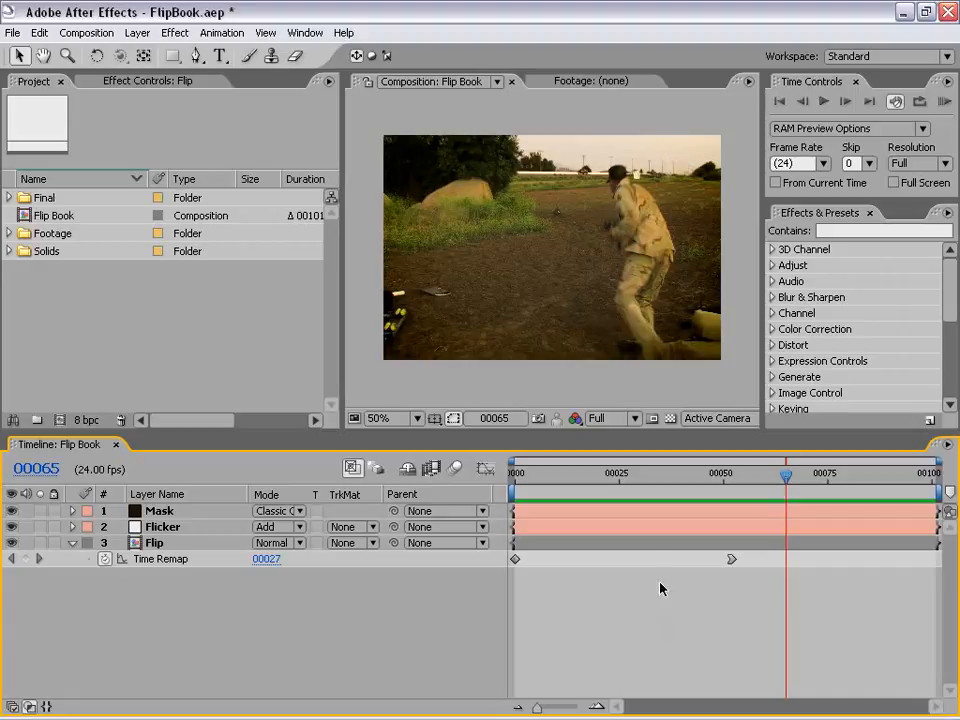
pyautogui.moveTo(746, 480); pyautogui.dragTo(725, 485)
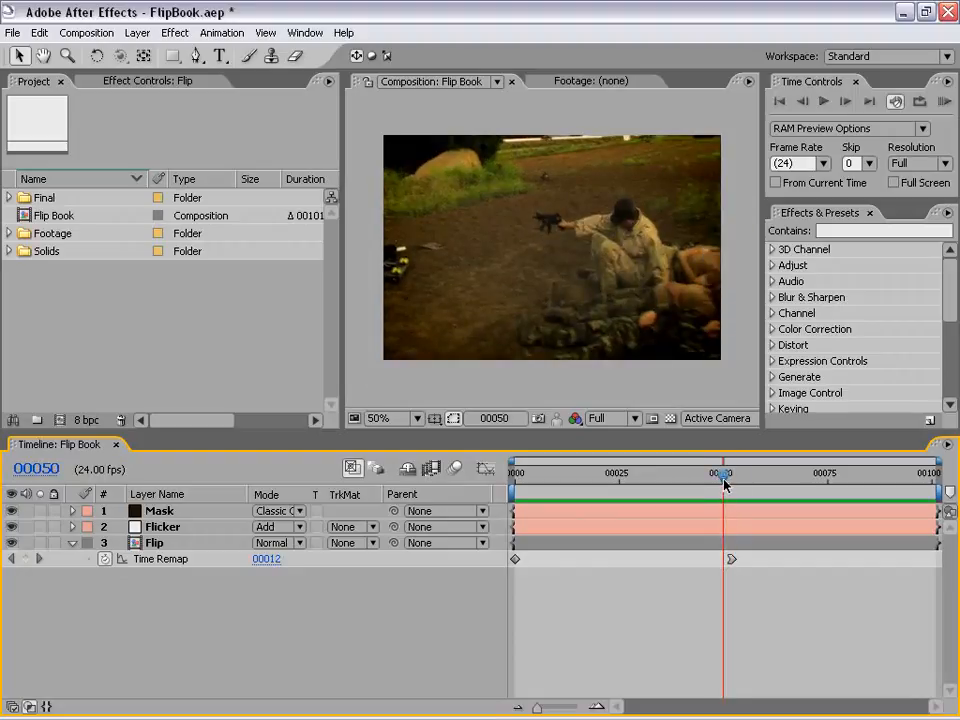
# Open the running.mov source clip from the Footage folder, scrub through it, and close the preview
pyautogui.click(400, 116)
pyautogui.click(9, 233)
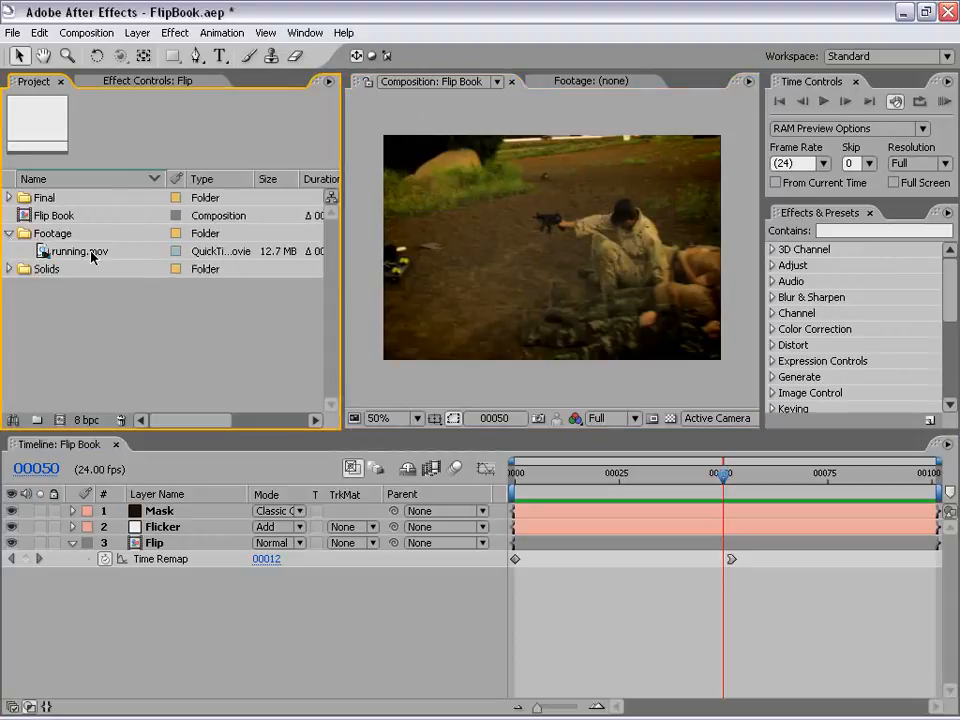
pyautogui.doubleClick(40, 252)
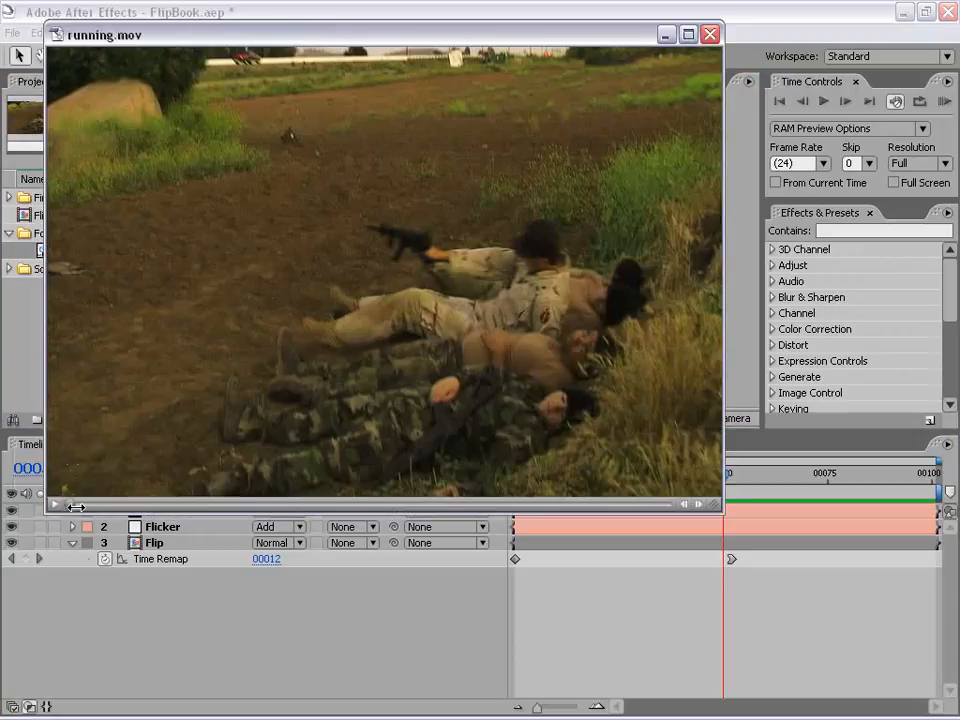
pyautogui.moveTo(69, 504); pyautogui.dragTo(344, 503)
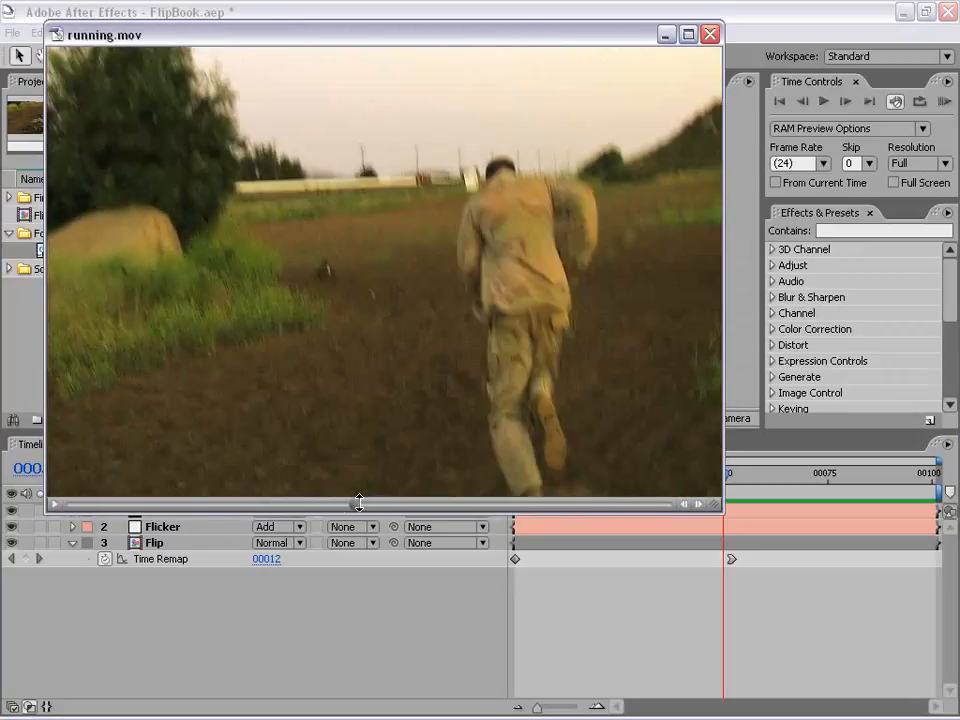
pyautogui.click(709, 34)
pyautogui.click(146, 332)
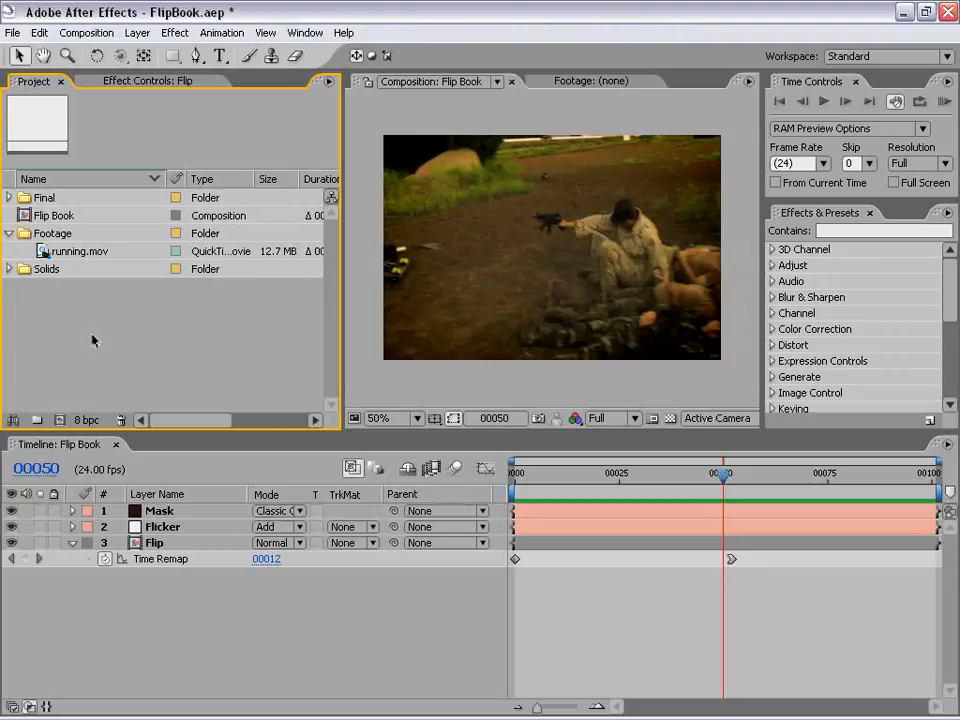
# Create a new composition from running.mov and deselect the layer
pyautogui.moveTo(47, 251); pyautogui.dragTo(60, 420)
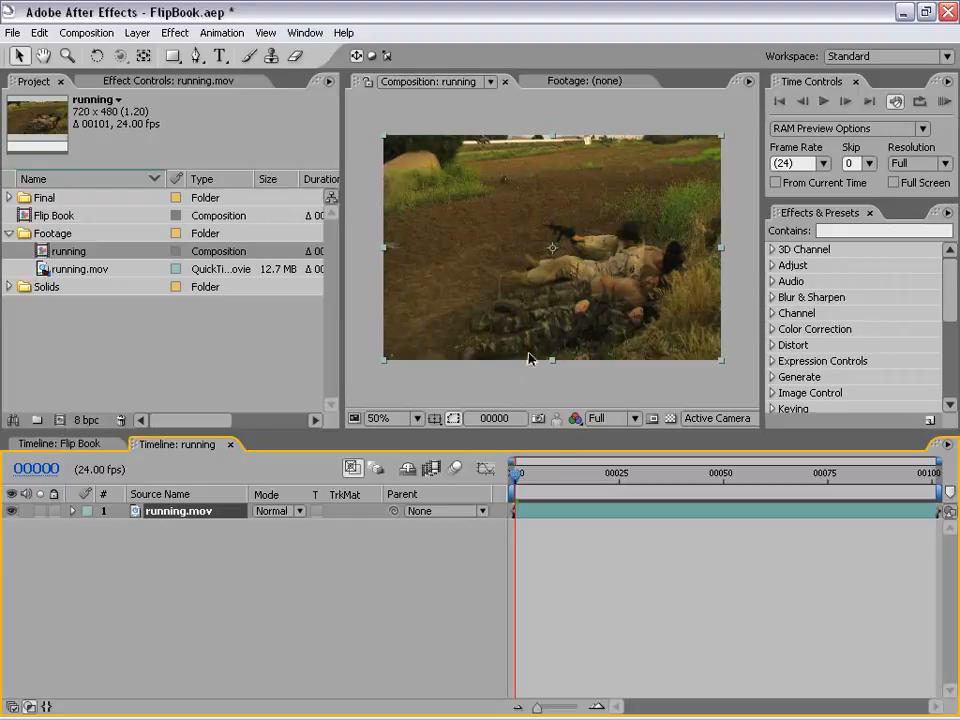
pyautogui.click(520, 392)
pyautogui.click(547, 573)
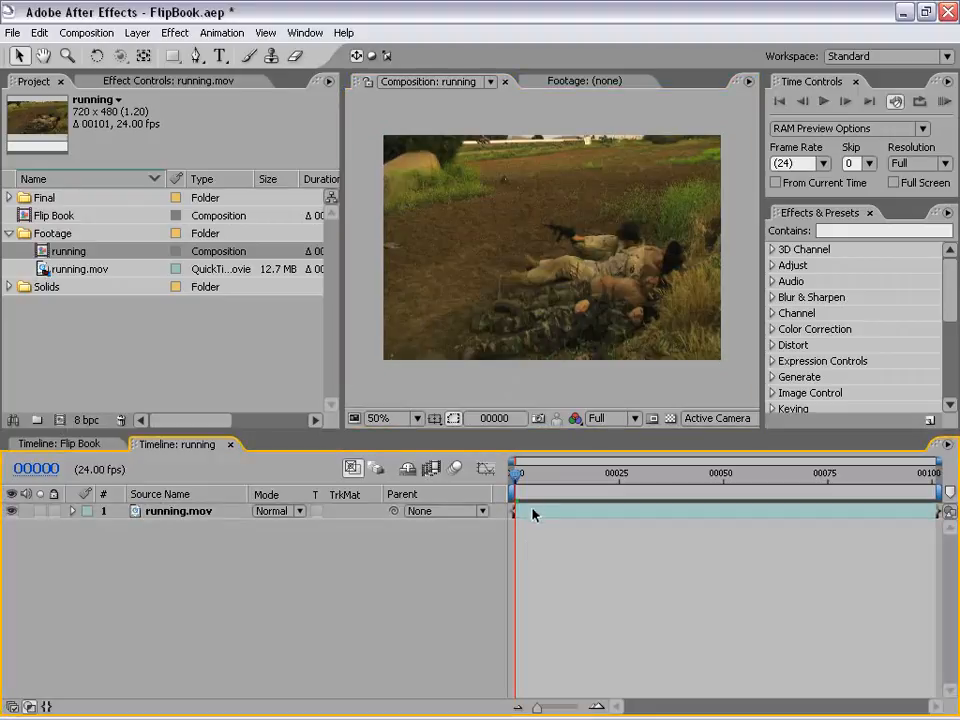
# Pre-compose the running.mov layer as "Put Footage Here", leaving all attributes in the running composition
pyautogui.click(186, 516)
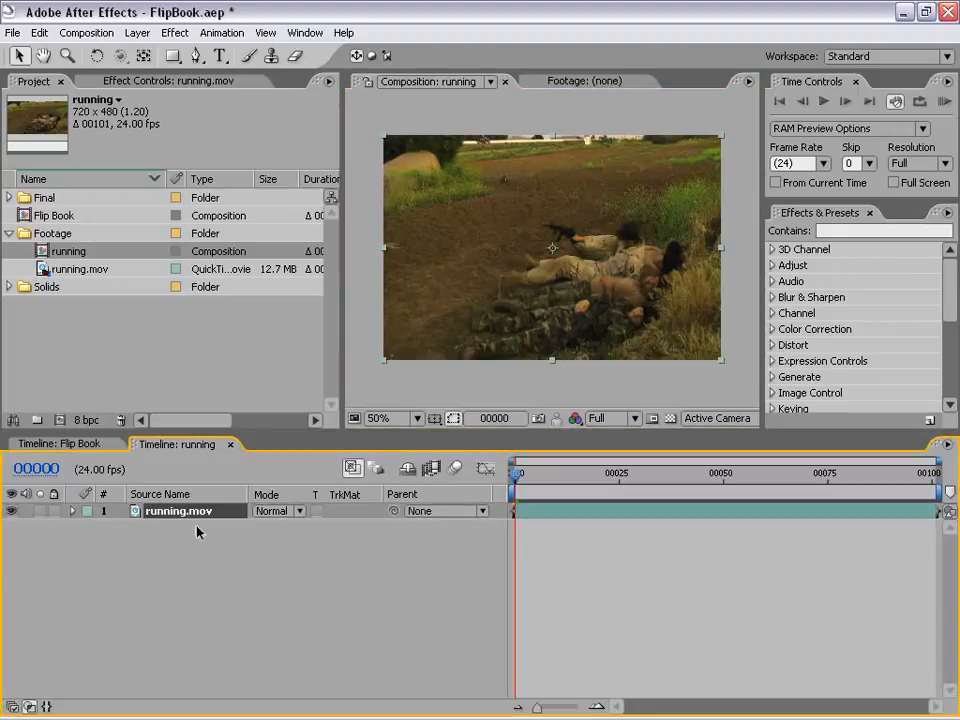
pyautogui.click(137, 33)
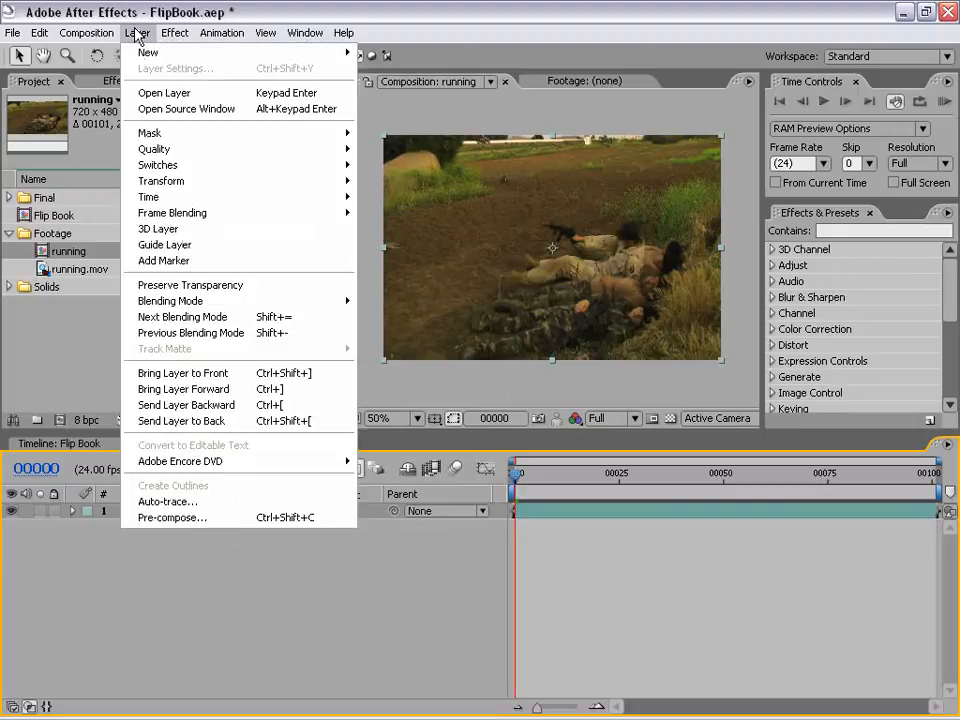
pyautogui.click(230, 518)
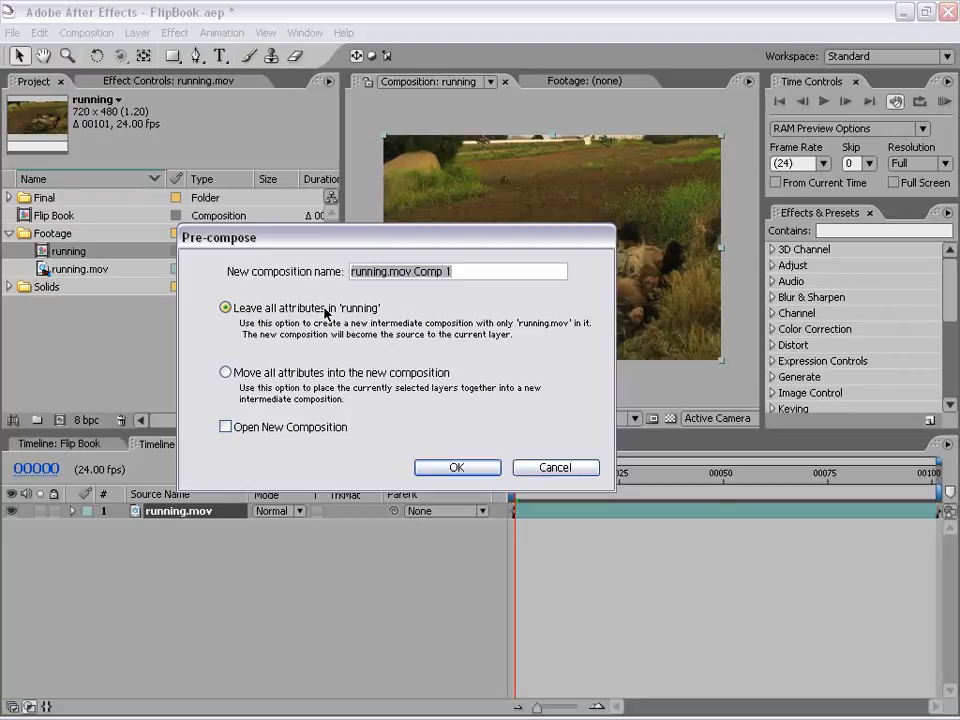
pyautogui.moveTo(461, 273); pyautogui.dragTo(318, 285)
pyautogui.write('Put Foo')
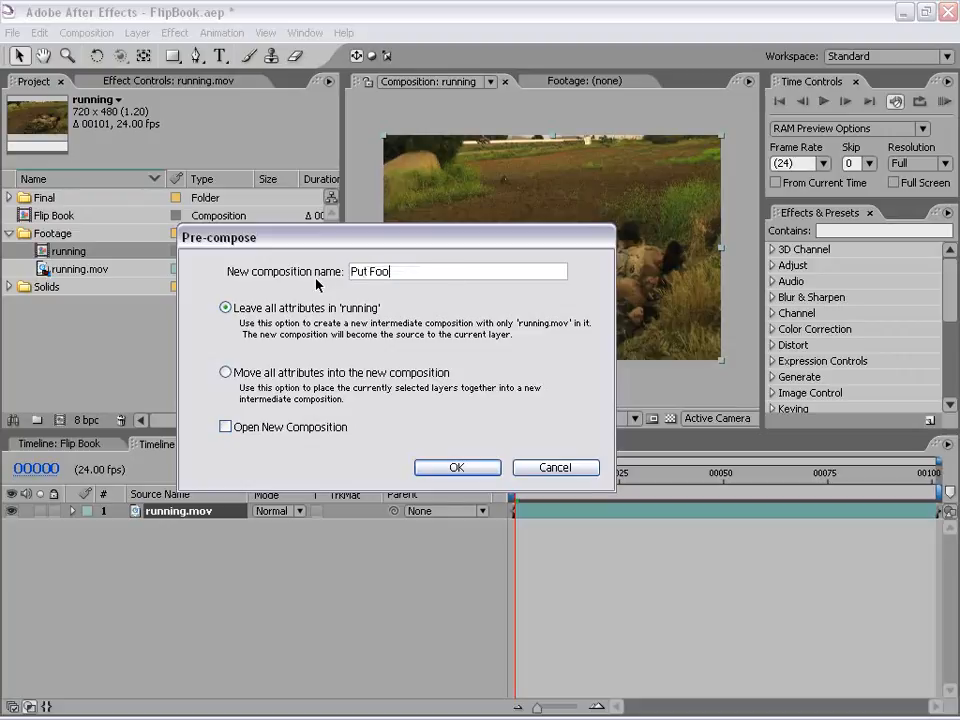
pyautogui.write('tage Here')
pyautogui.click(455, 468)
pyautogui.click(563, 586)
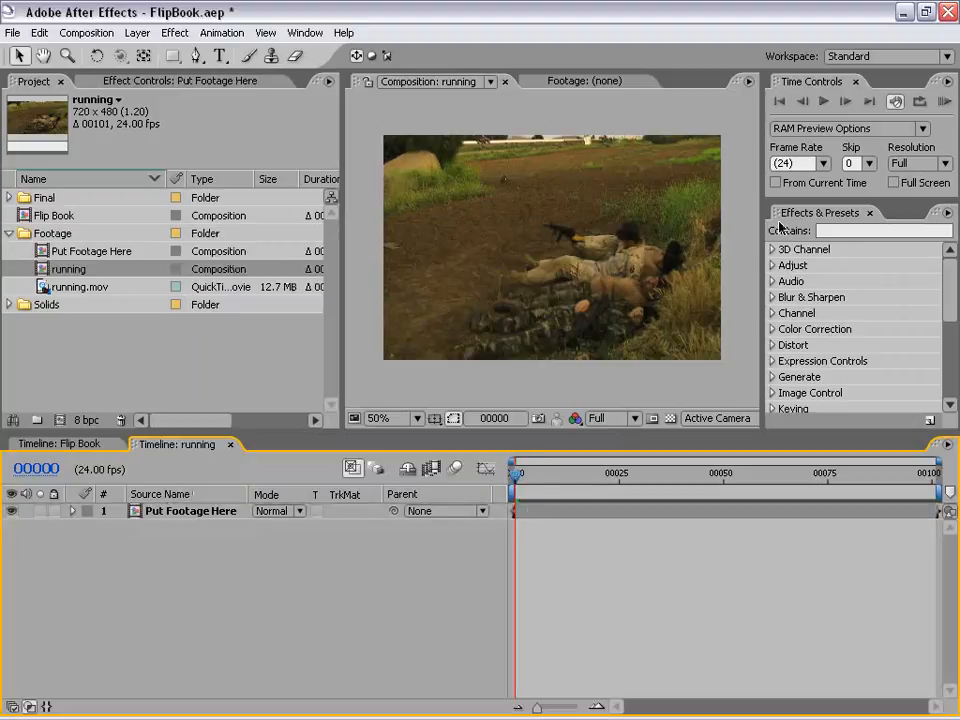
# Find the CC Page Turn effect, apply it to the Put Footage Here layer, and shift its fold position to about 536, 222
pyautogui.click(843, 230)
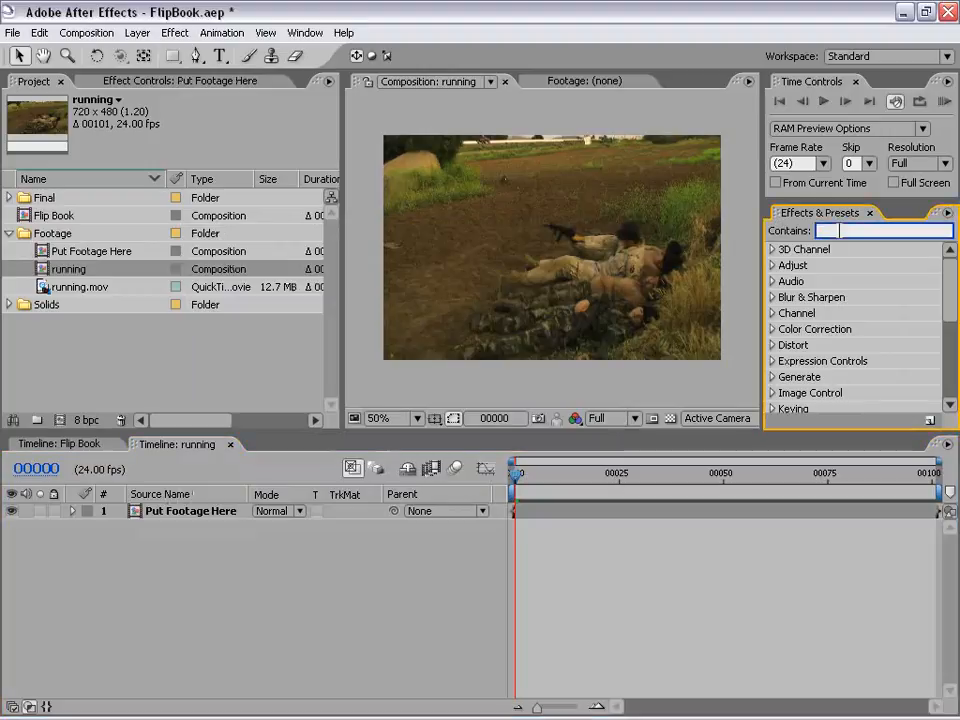
pyautogui.write('page')
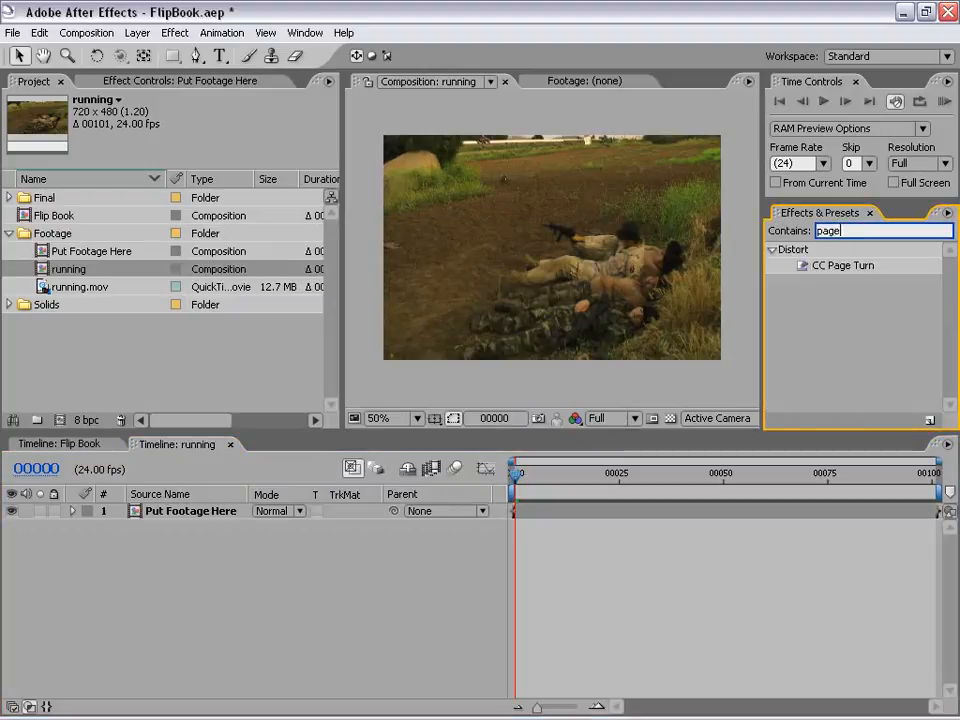
pyautogui.click(863, 266)
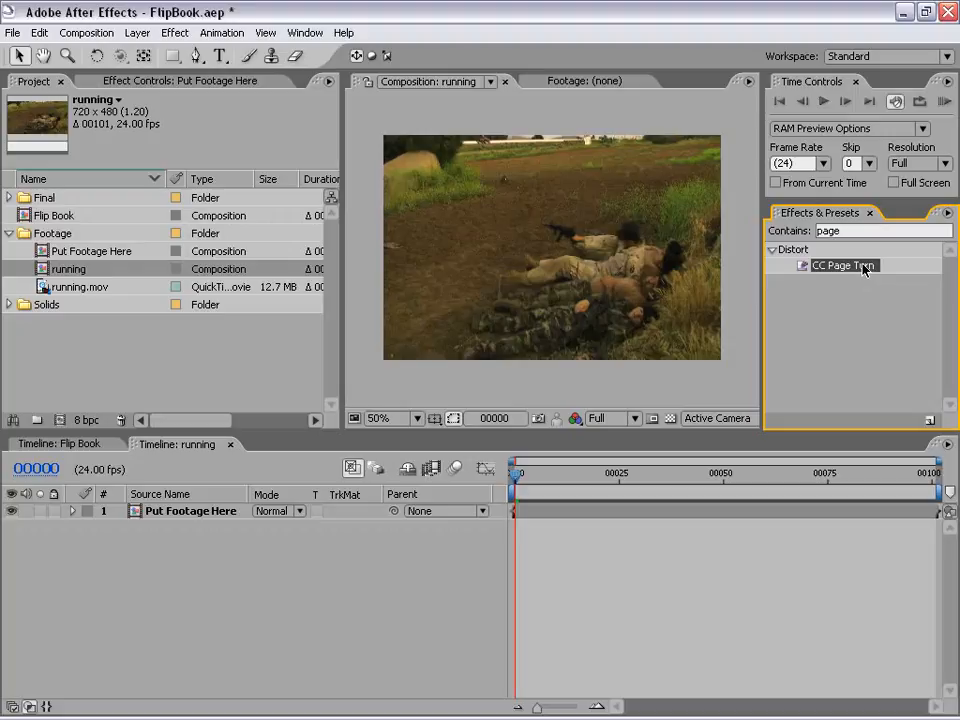
pyautogui.moveTo(863, 268); pyautogui.dragTo(512, 166)
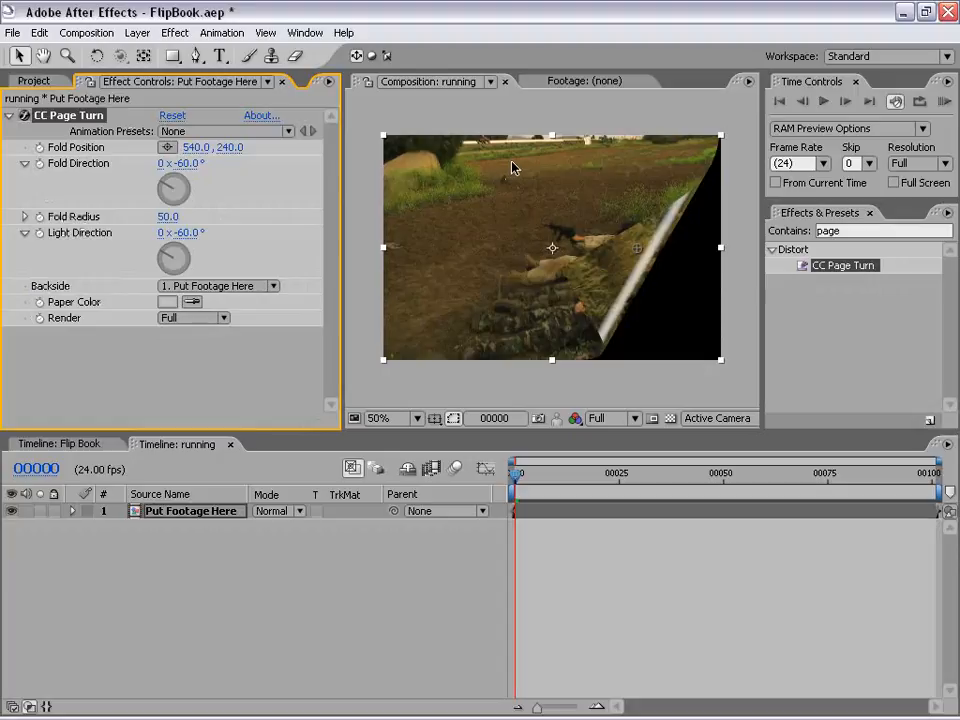
pyautogui.moveTo(637, 255)
pyautogui.mouseDown()
pyautogui.moveTo(563, 233)
pyautogui.moveTo(688, 261)
pyautogui.moveTo(574, 199)
pyautogui.moveTo(636, 247)
pyautogui.mouseUp()
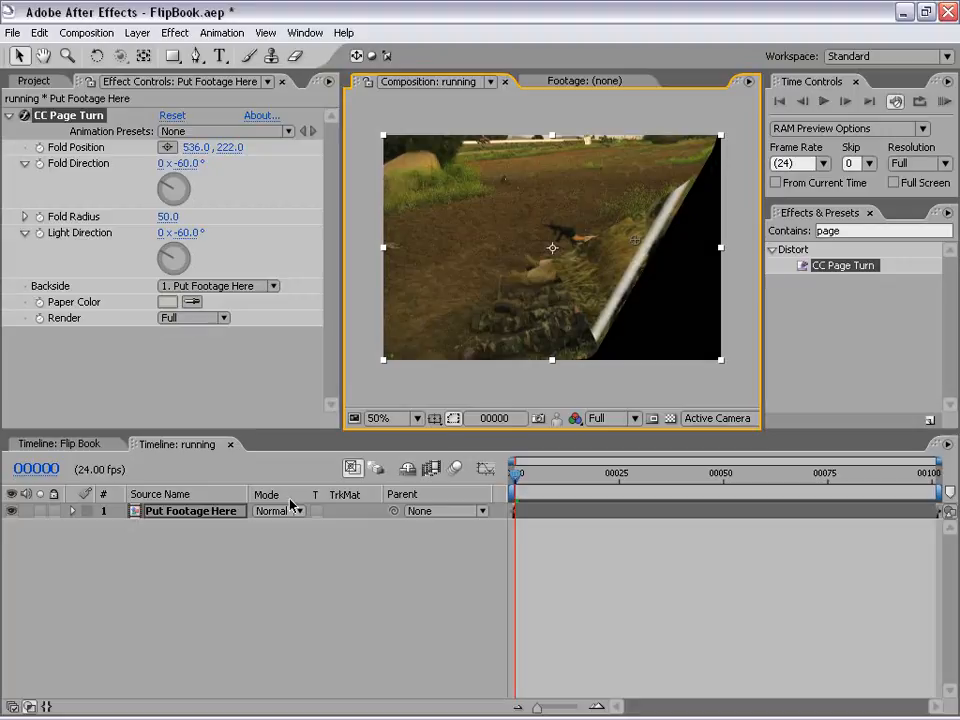
# Check the flip in the Flip Book composition for reference, and set the fold direction to -35° in the running composition's page turn
pyautogui.click(72, 444)
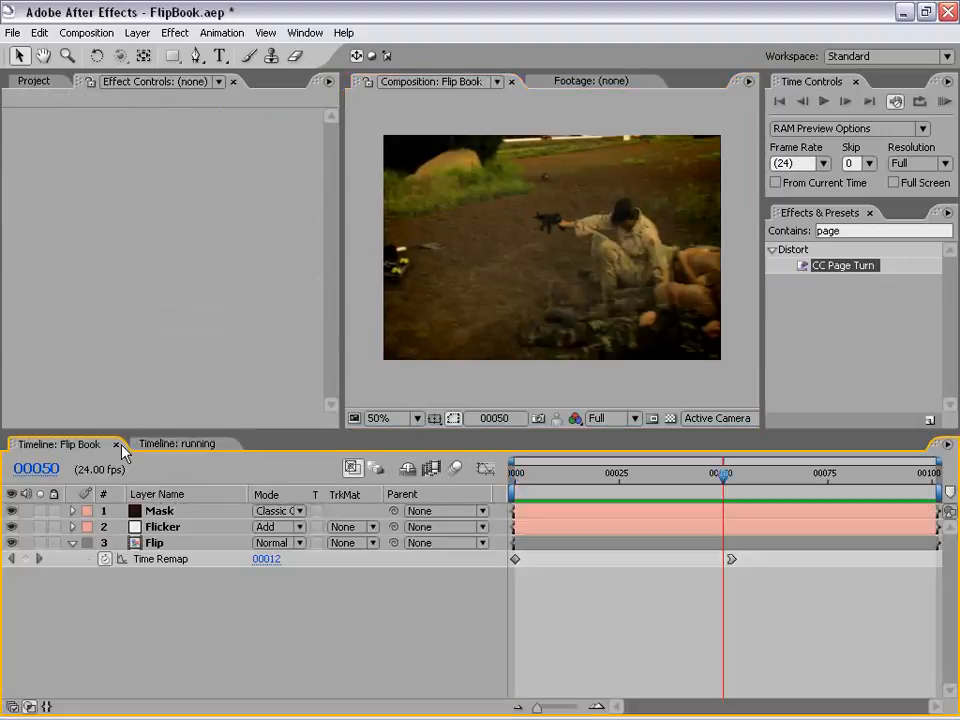
pyautogui.moveTo(578, 472); pyautogui.dragTo(643, 472)
pyautogui.click(193, 448)
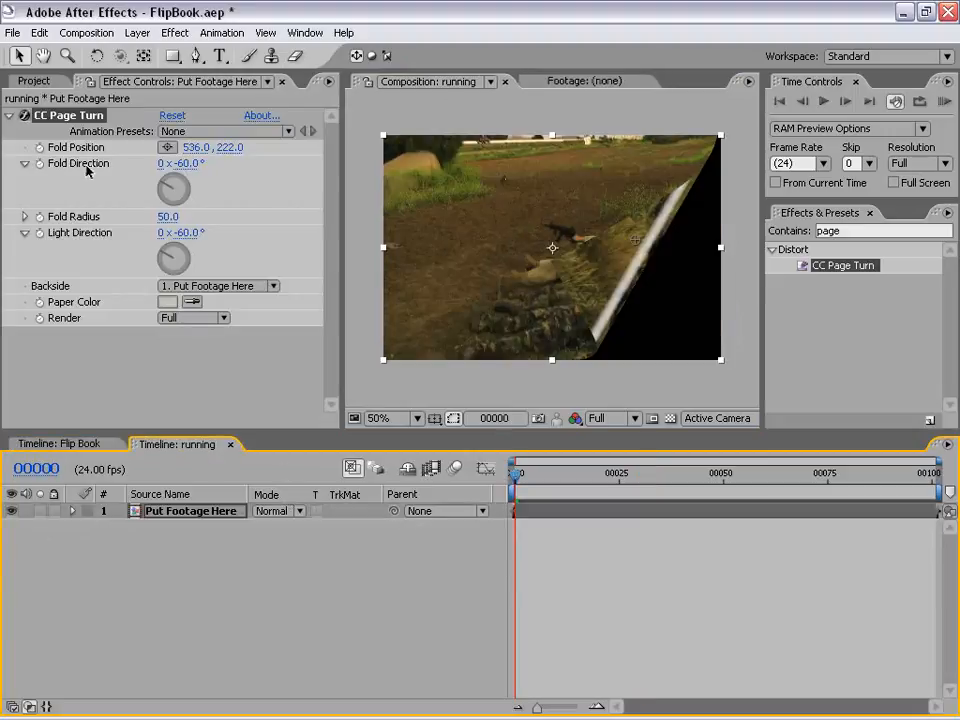
pyautogui.click(188, 163)
pyautogui.write('-35')
pyautogui.press('Return')
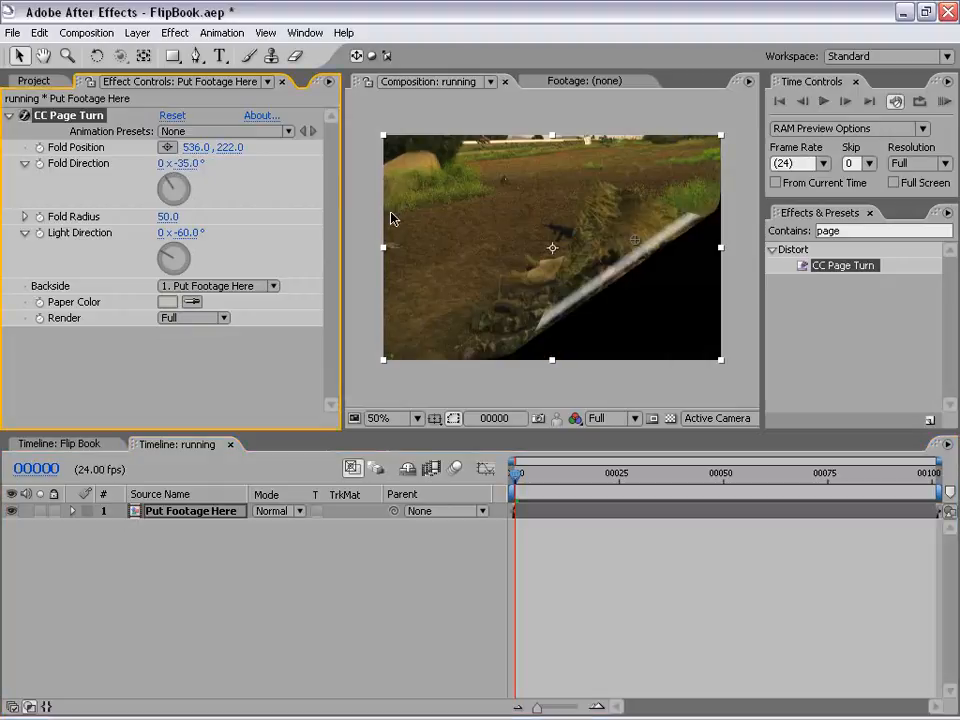
# Move the page turn's fold position to about 550, 244 and set the fold radius to 75
pyautogui.moveTo(636, 244)
pyautogui.mouseDown()
pyautogui.moveTo(570, 169)
pyautogui.moveTo(668, 277)
pyautogui.moveTo(643, 253)
pyautogui.mouseUp()
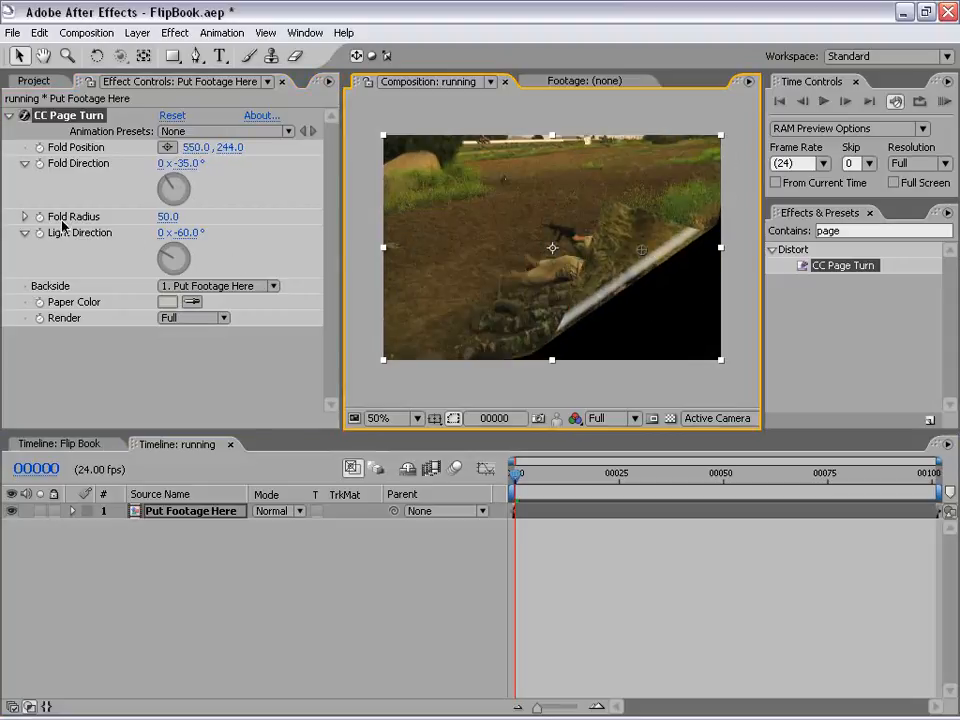
pyautogui.click(168, 216)
pyautogui.write('75')
pyautogui.press('Return')
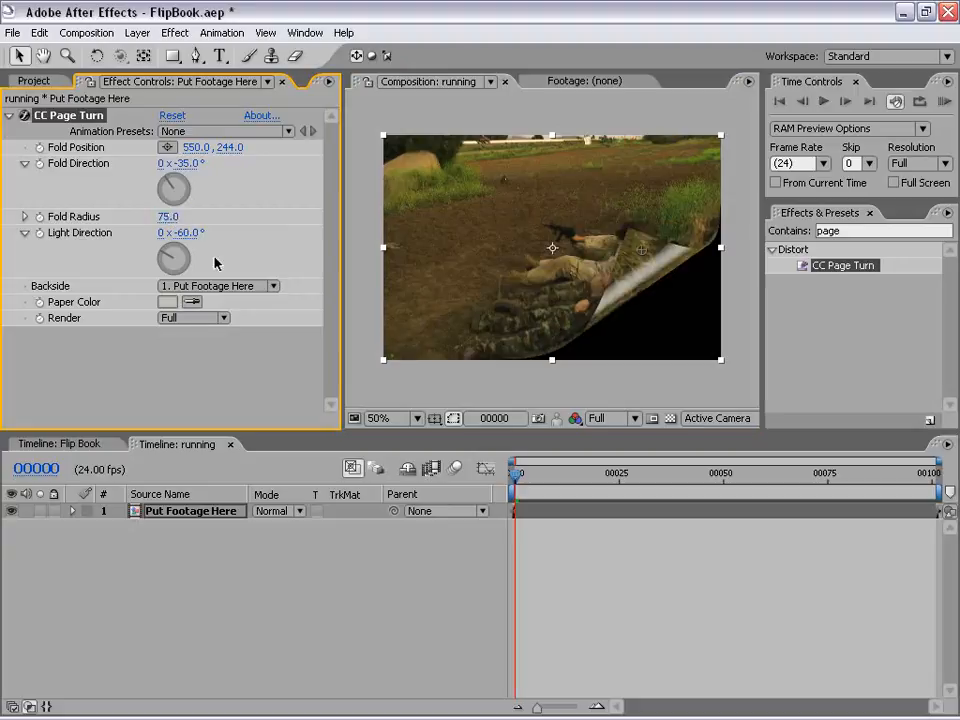
# Set the page turn's backside to None after comparing it with the Put Footage Here layer as backside
pyautogui.click(180, 288)
pyautogui.click(193, 288)
pyautogui.click(193, 289)
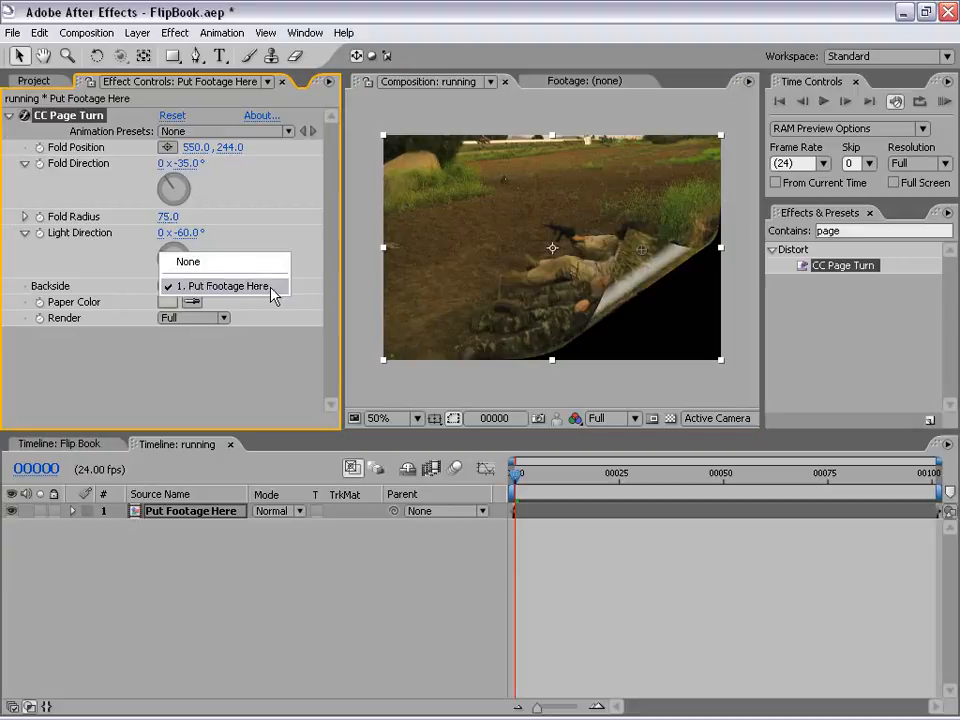
pyautogui.click(188, 261)
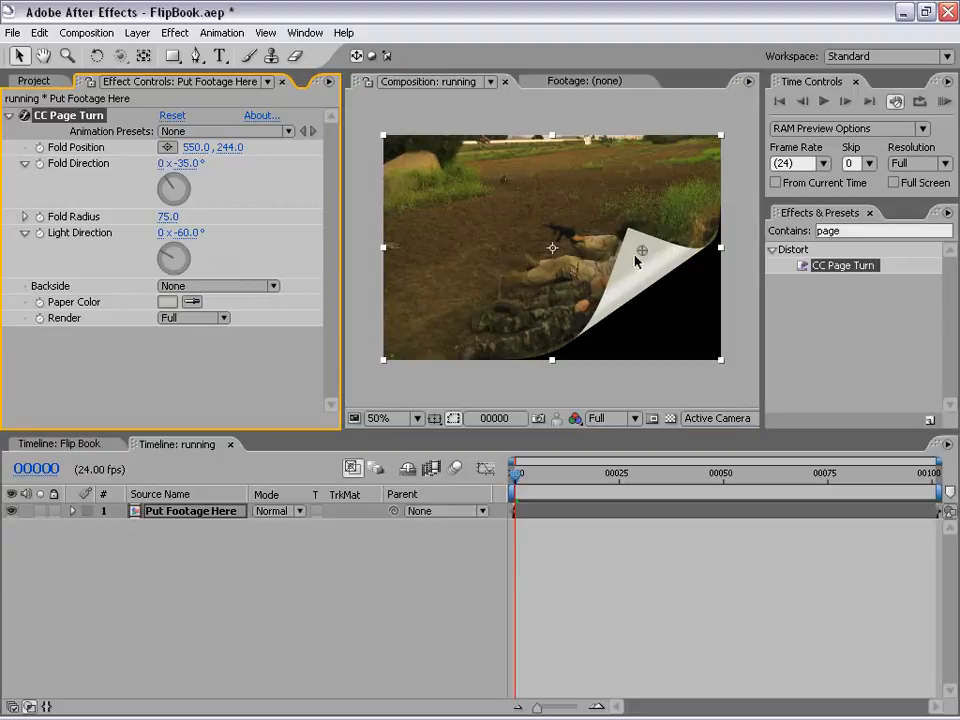
pyautogui.click(215, 286)
pyautogui.click(204, 313)
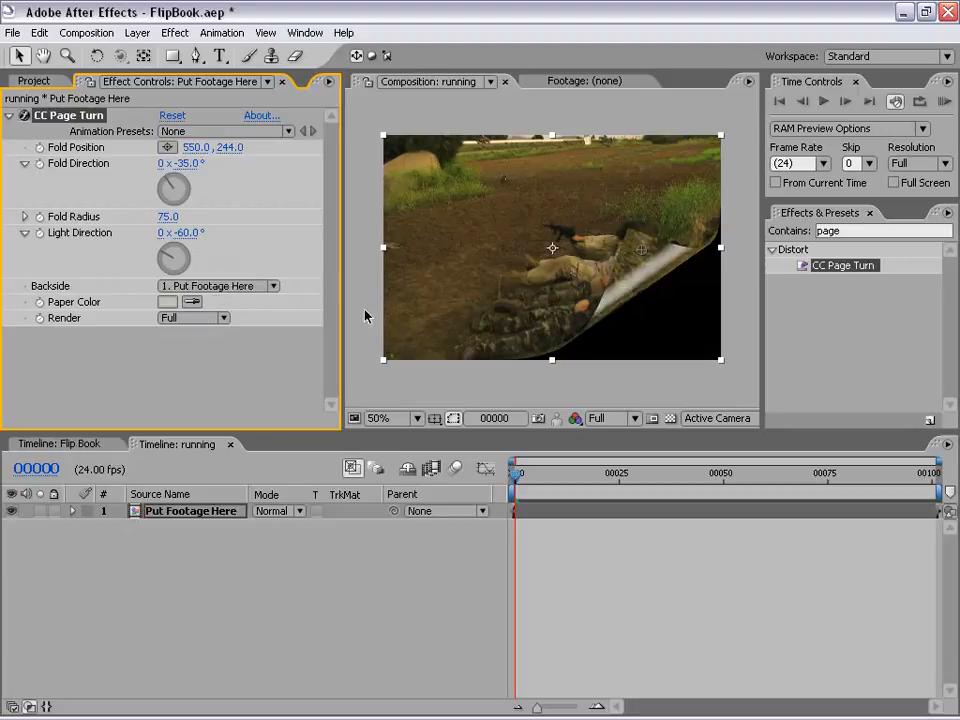
pyautogui.click(215, 286)
pyautogui.click(188, 261)
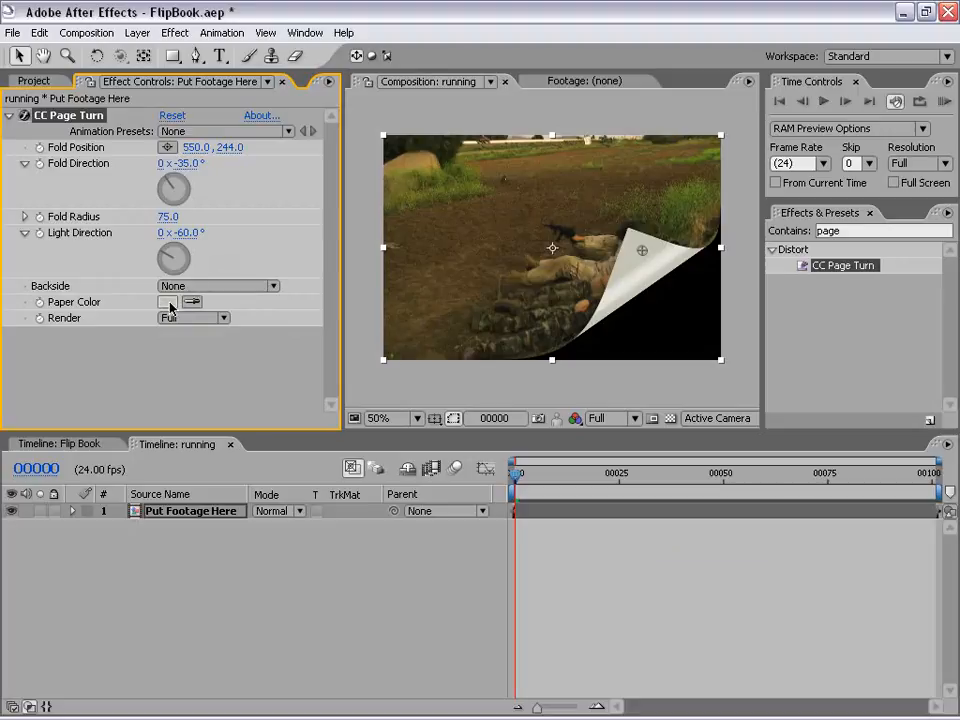
# Change the page turn's paper color to a light yellowish tan
pyautogui.click(170, 303)
pyautogui.click(562, 485)
pyautogui.click(386, 317)
pyautogui.moveTo(386, 317); pyautogui.dragTo(407, 313)
pyautogui.click(730, 266)
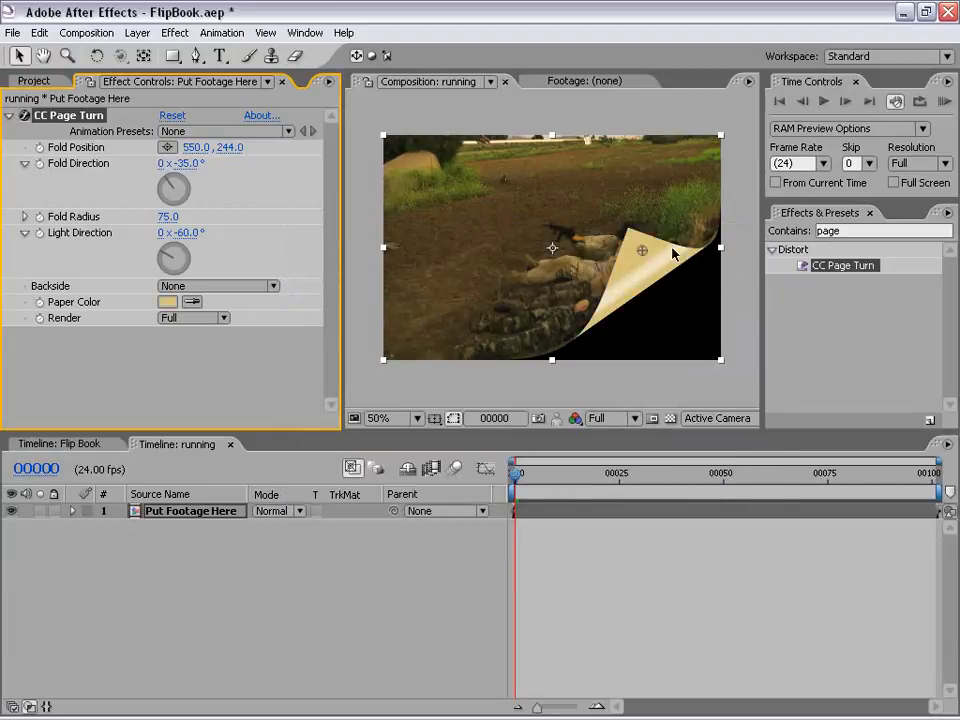
# Darken the page turn's paper color to a muted tan and deselect the layer
pyautogui.click(167, 301)
pyautogui.click(405, 352)
pyautogui.moveTo(405, 352); pyautogui.dragTo(407, 356)
pyautogui.click(700, 266)
pyautogui.click(576, 398)
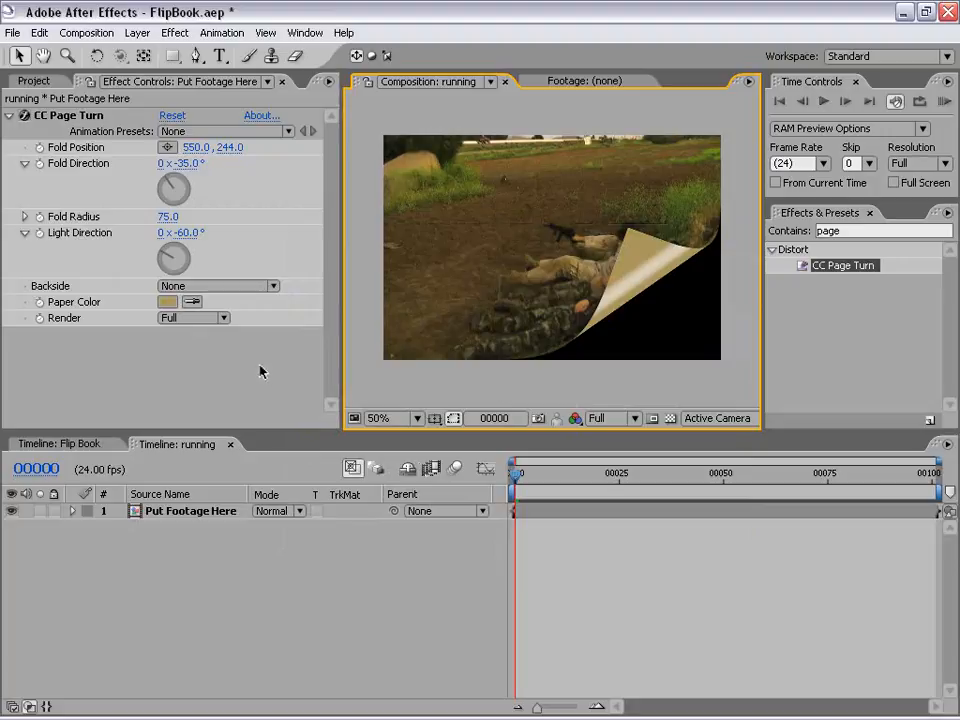
# Move the page turn's fold position to 748, 478, beyond the image's lower-right corner, and keyframe it at frame 0
pyautogui.click(546, 516)
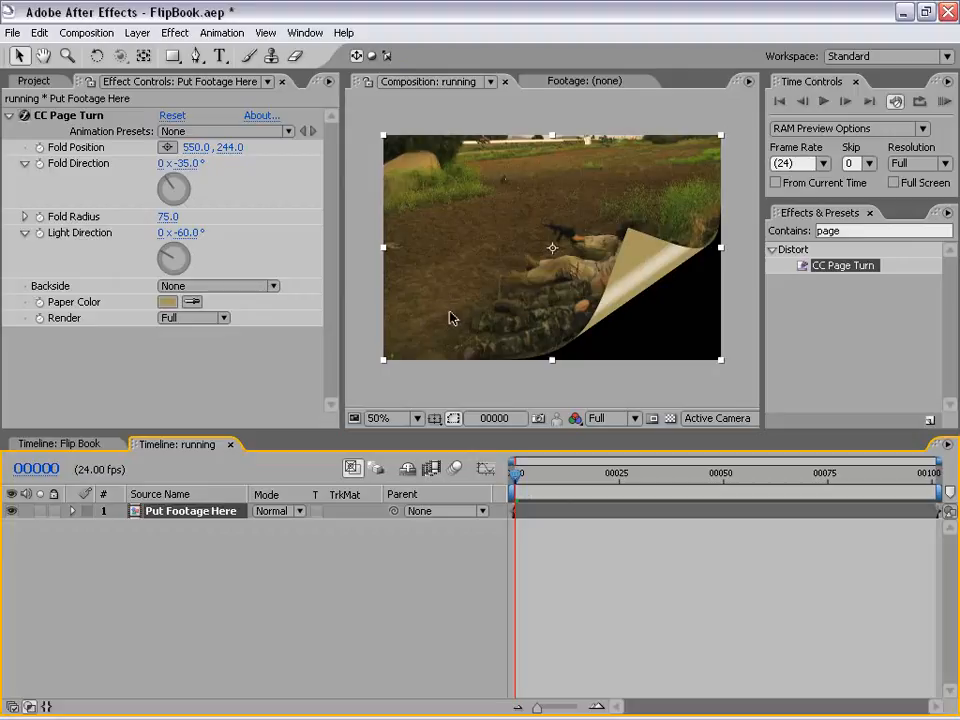
pyautogui.click(76, 117)
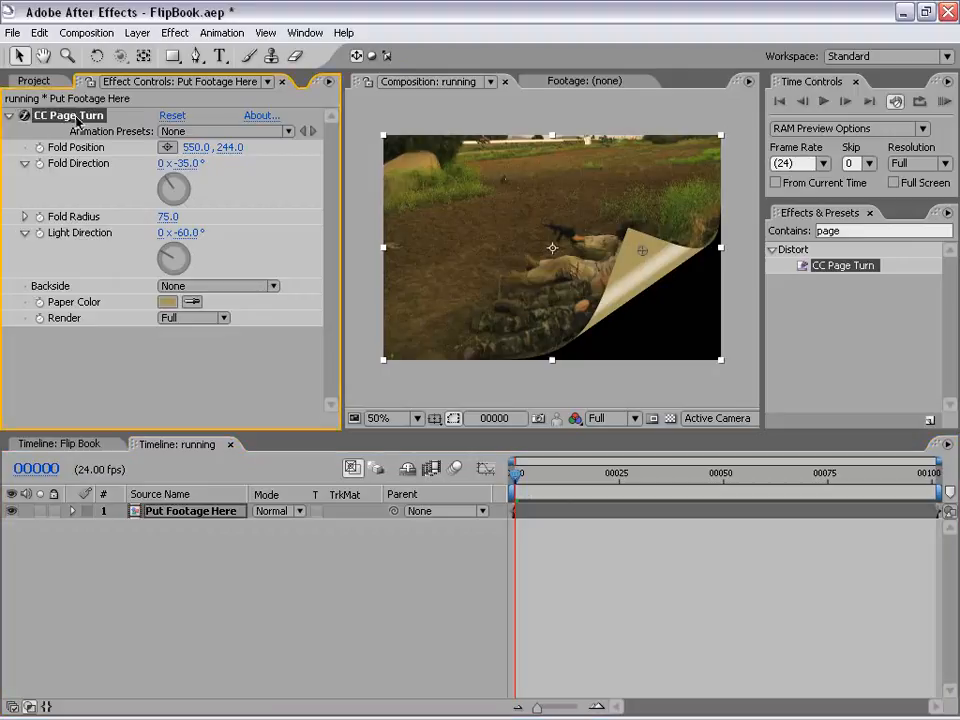
pyautogui.moveTo(642, 250); pyautogui.dragTo(735, 358)
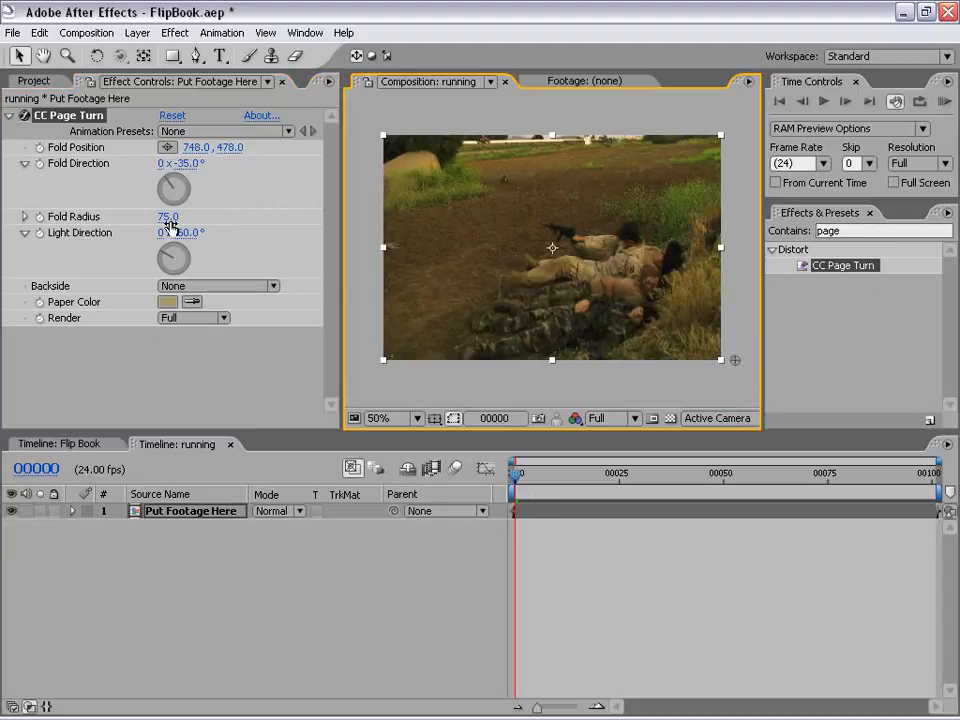
pyautogui.click(39, 148)
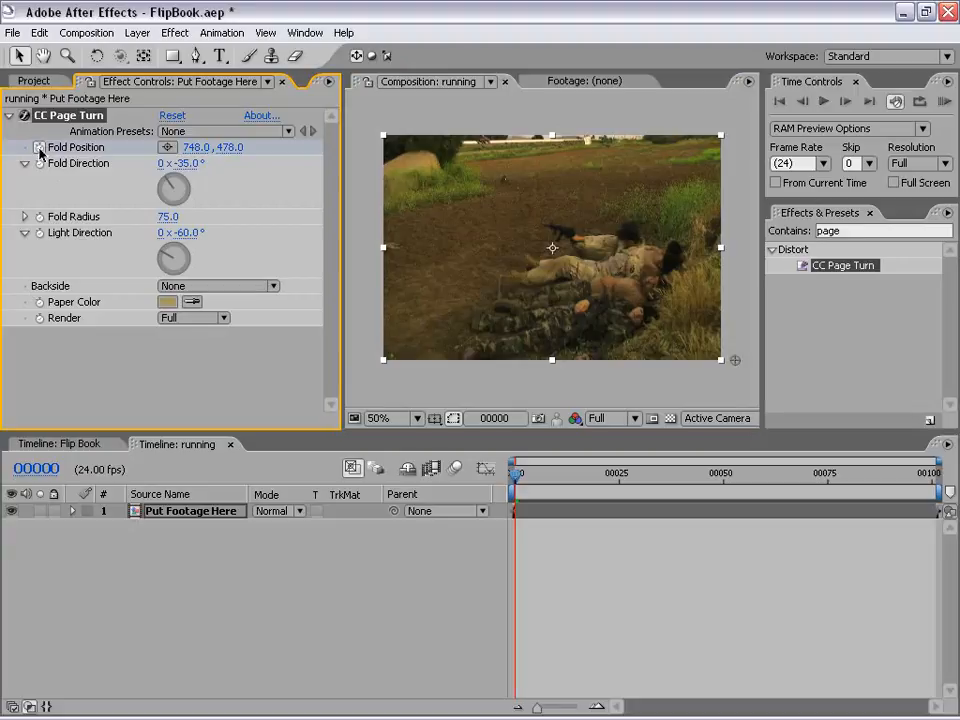
# At frame 1, move the page turn's fold position to -28, -70, beyond the image's upper-left corner, and return to frame 0
pyautogui.press('pagedown')
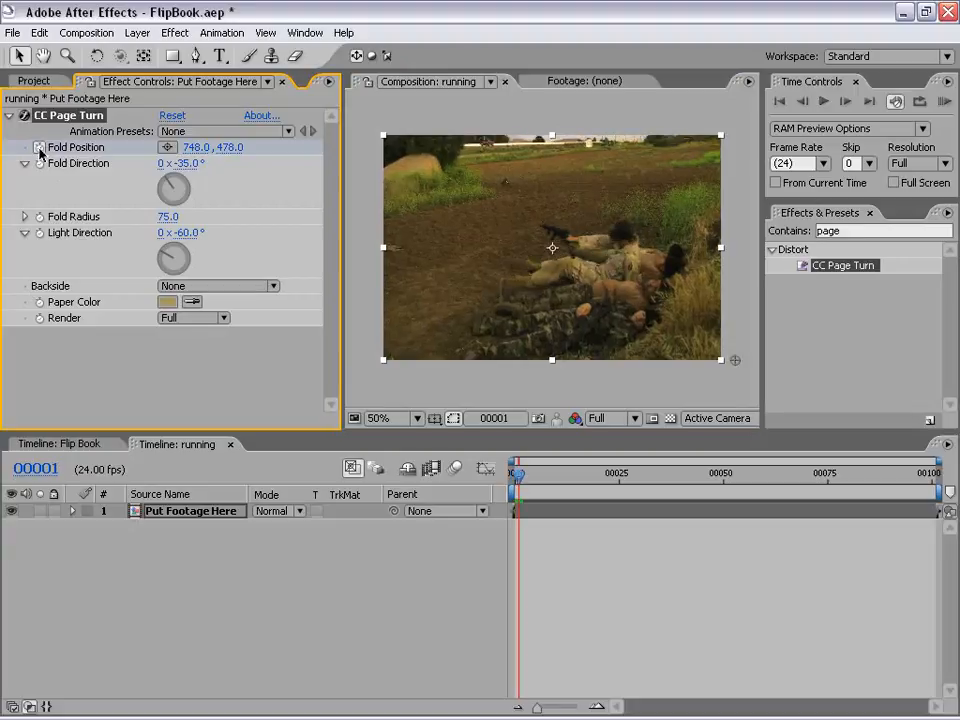
pyautogui.press('=')
pyautogui.press('=')
pyautogui.press('=')
pyautogui.press('h')
pyautogui.moveTo(545, 518); pyautogui.dragTo(655, 521)
pyautogui.moveTo(531, 482); pyautogui.dragTo(556, 482)
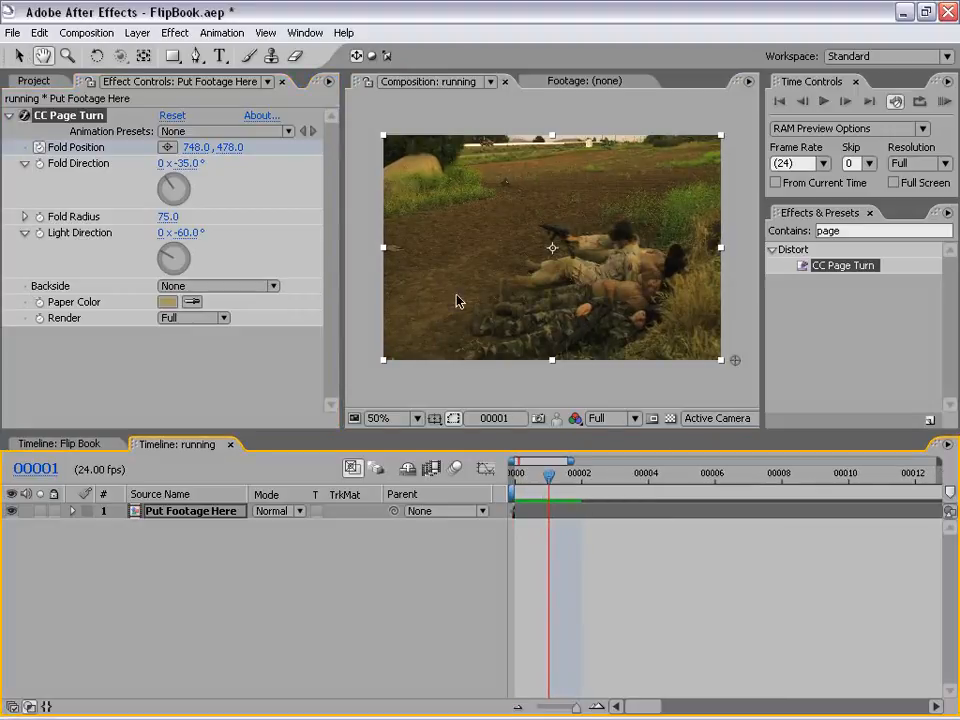
pyautogui.moveTo(736, 363); pyautogui.dragTo(370, 101)
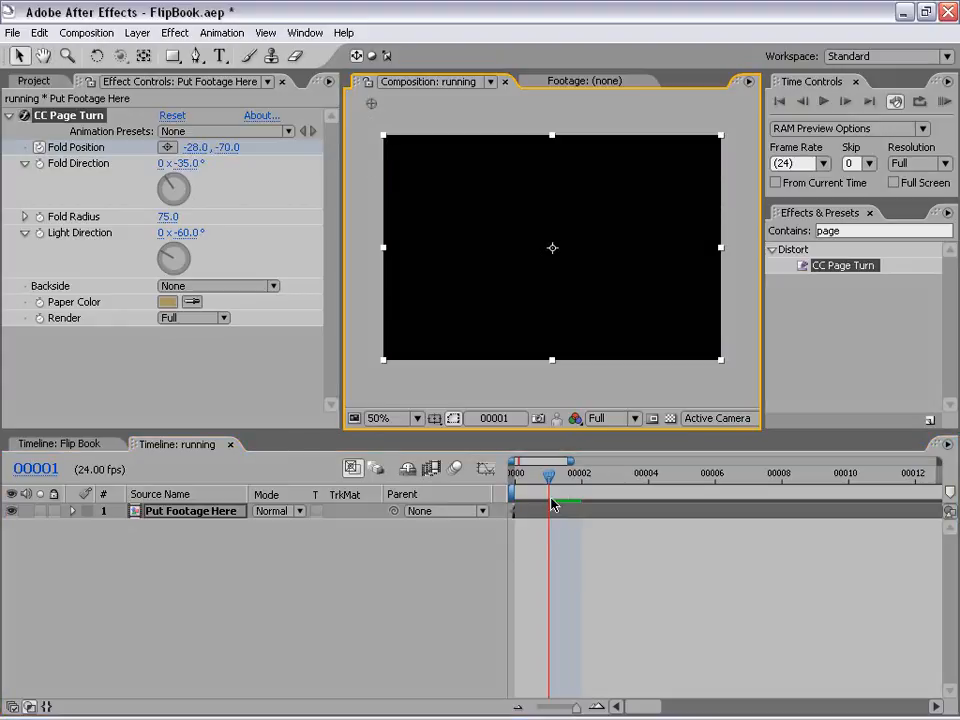
pyautogui.moveTo(538, 483)
pyautogui.mouseDown()
pyautogui.moveTo(520, 482)
pyautogui.moveTo(537, 481)
pyautogui.mouseUp()
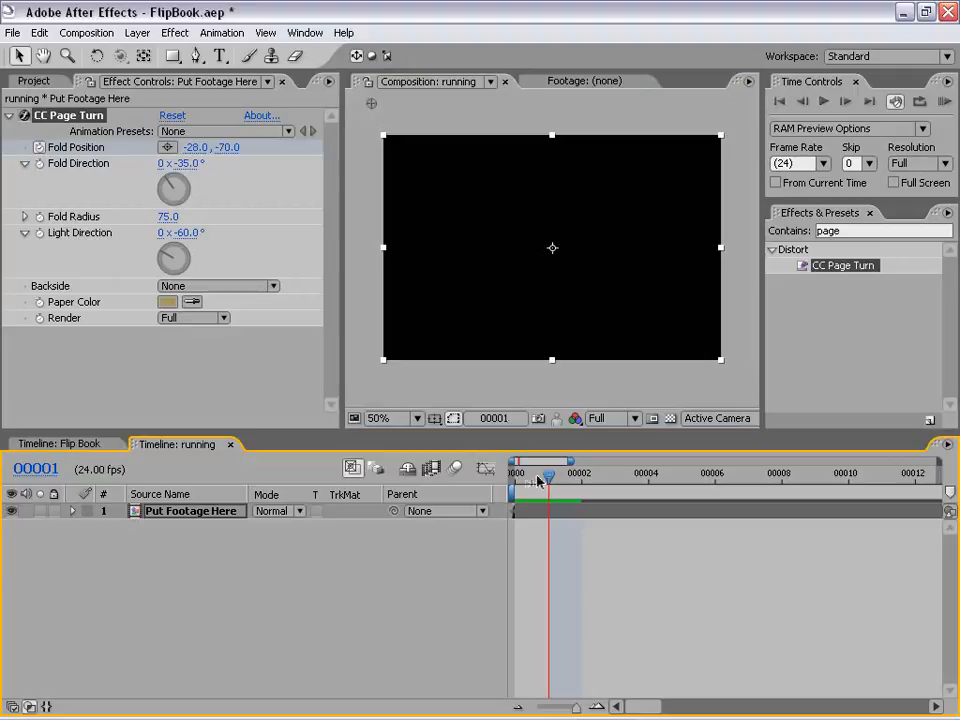
pyautogui.moveTo(538, 481); pyautogui.dragTo(520, 473)
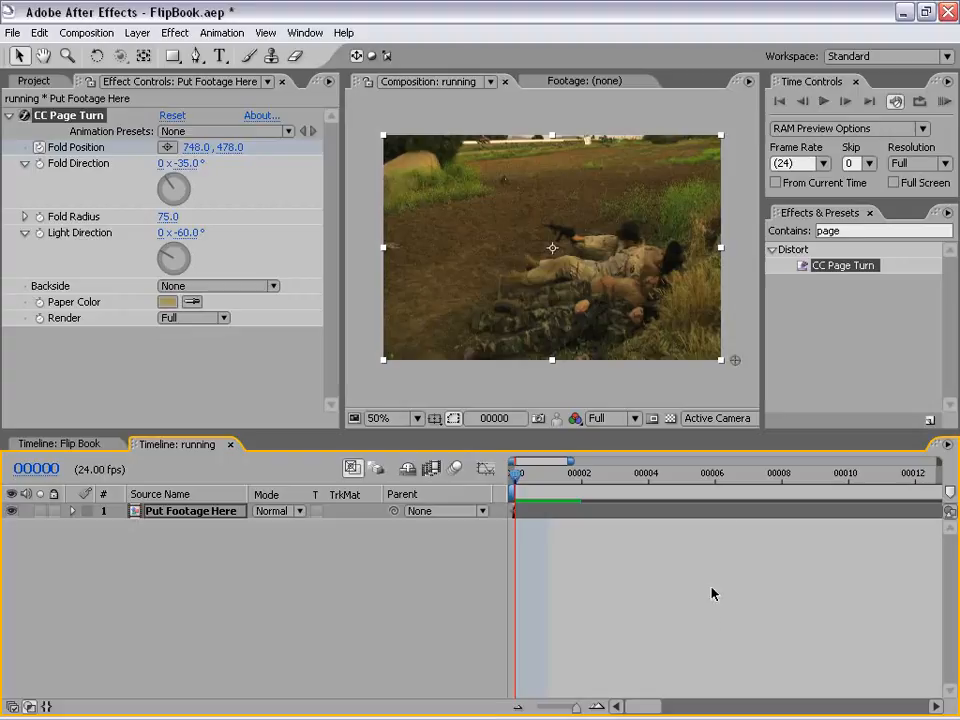
# Apply Directional Blur to the Put Footage Here layer and keyframe its Blur Length at frame 0
pyautogui.click(857, 231)
pyautogui.write('direc')
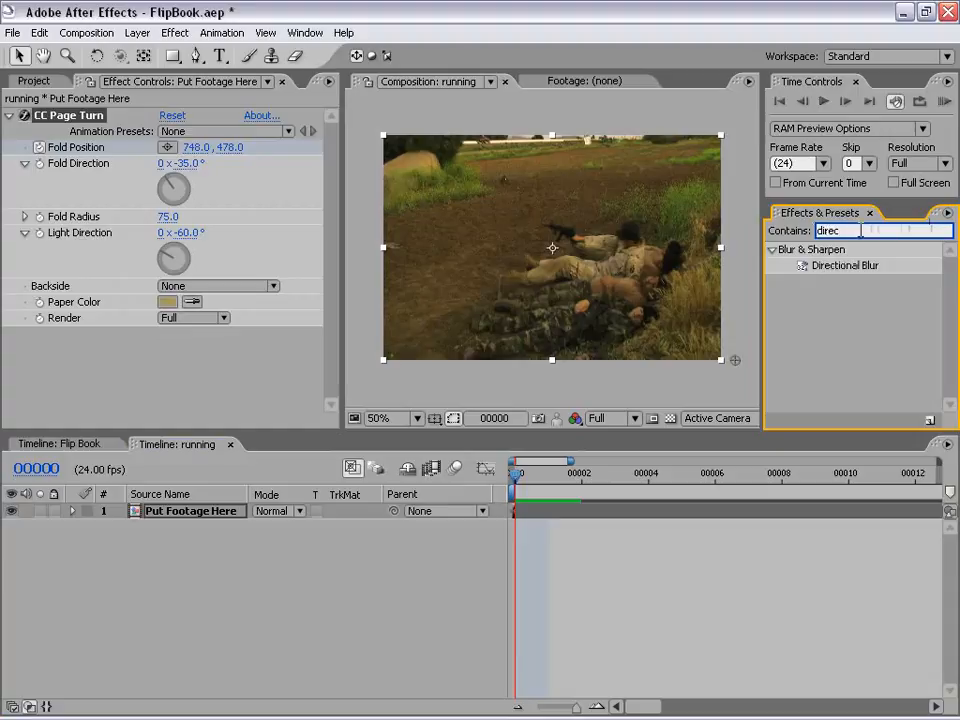
pyautogui.click(842, 267)
pyautogui.moveTo(842, 267); pyautogui.dragTo(601, 256)
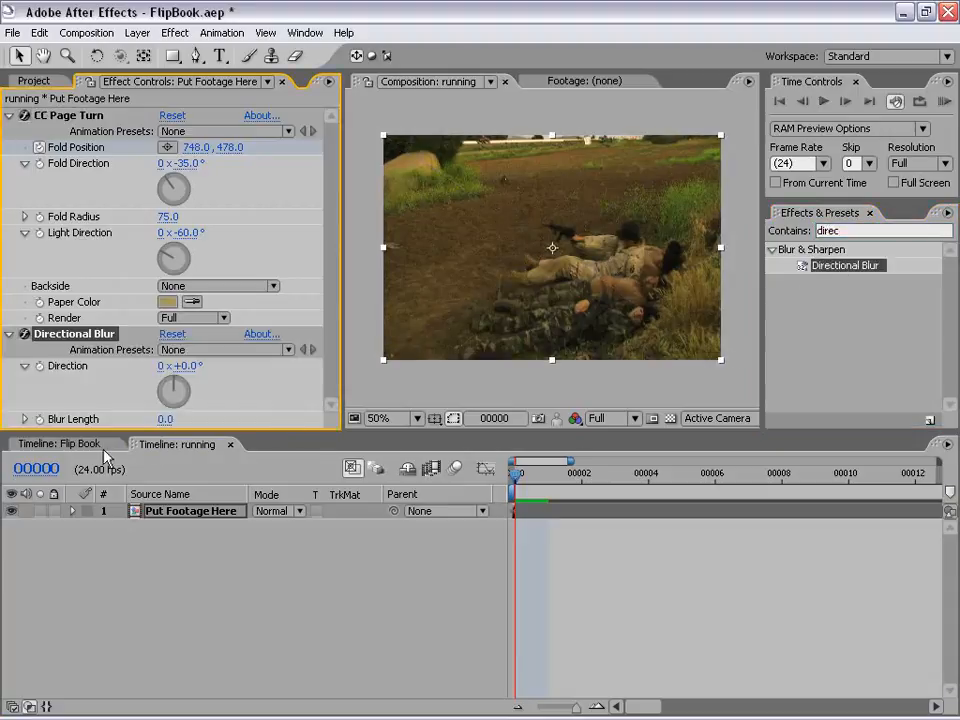
pyautogui.click(38, 421)
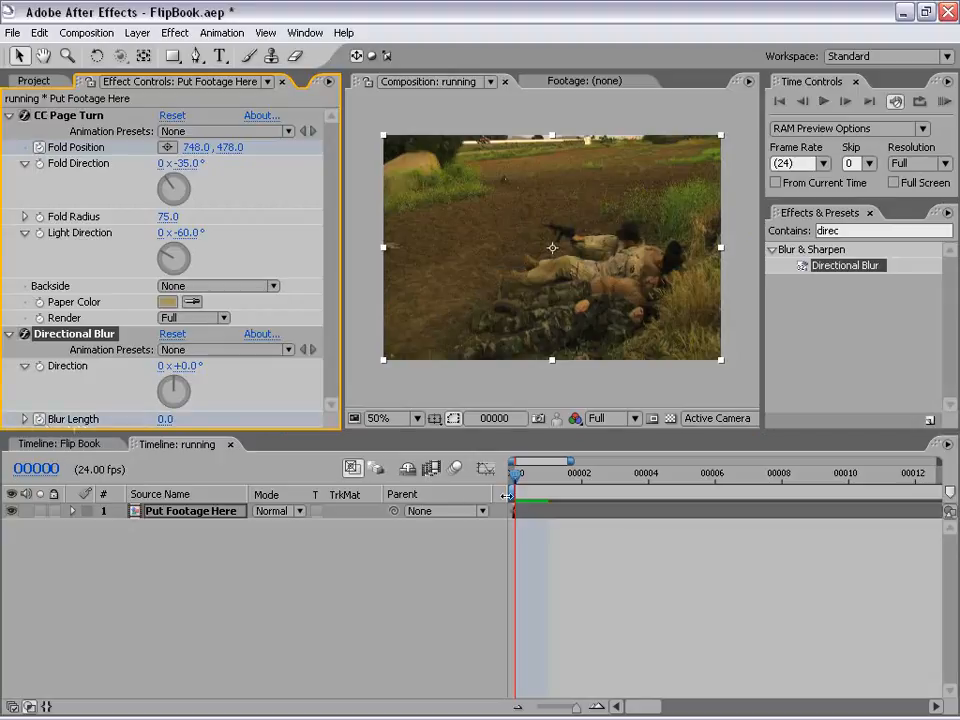
# Set the Directional Blur's Blur Length to 30 at frame 1 and return to frame 0
pyautogui.moveTo(515, 474); pyautogui.dragTo(548, 482)
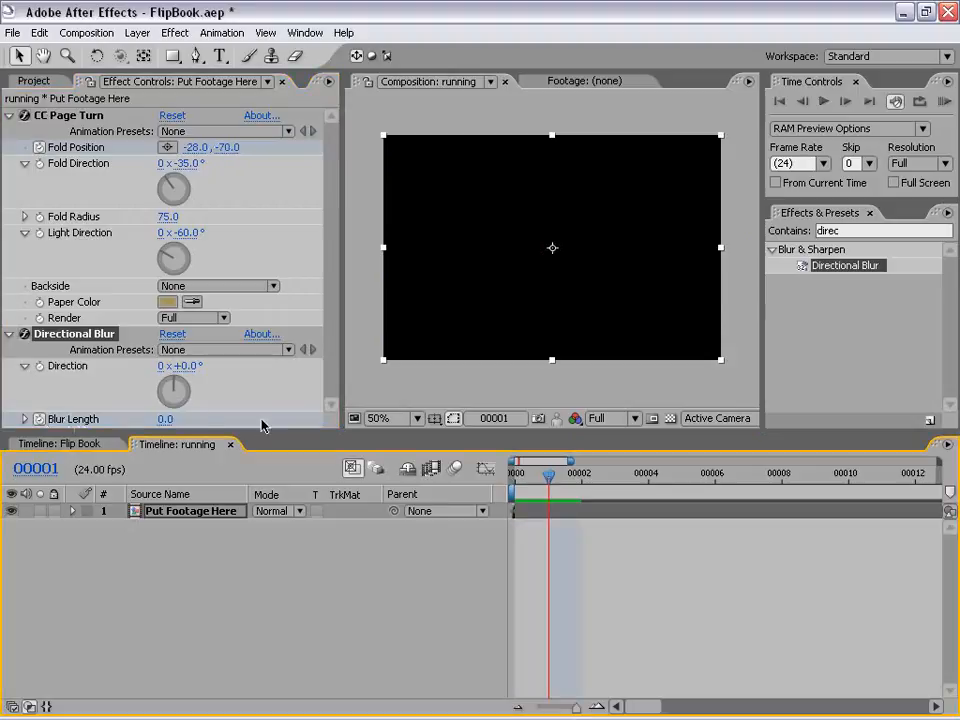
pyautogui.click(170, 420)
pyautogui.write('30')
pyautogui.press('Return')
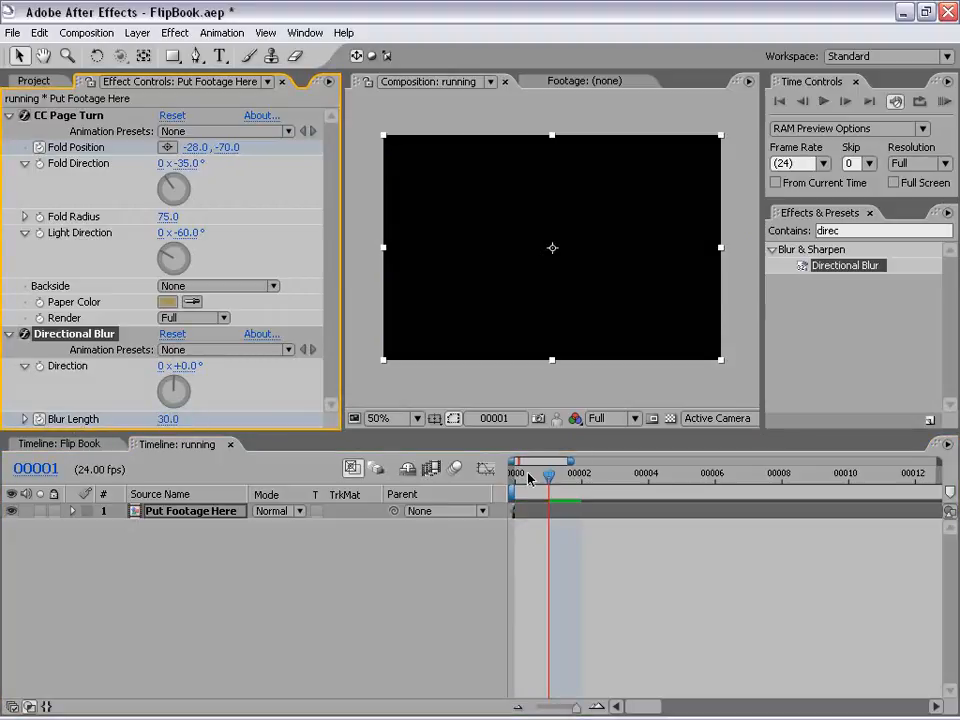
pyautogui.moveTo(526, 474); pyautogui.dragTo(510, 474)
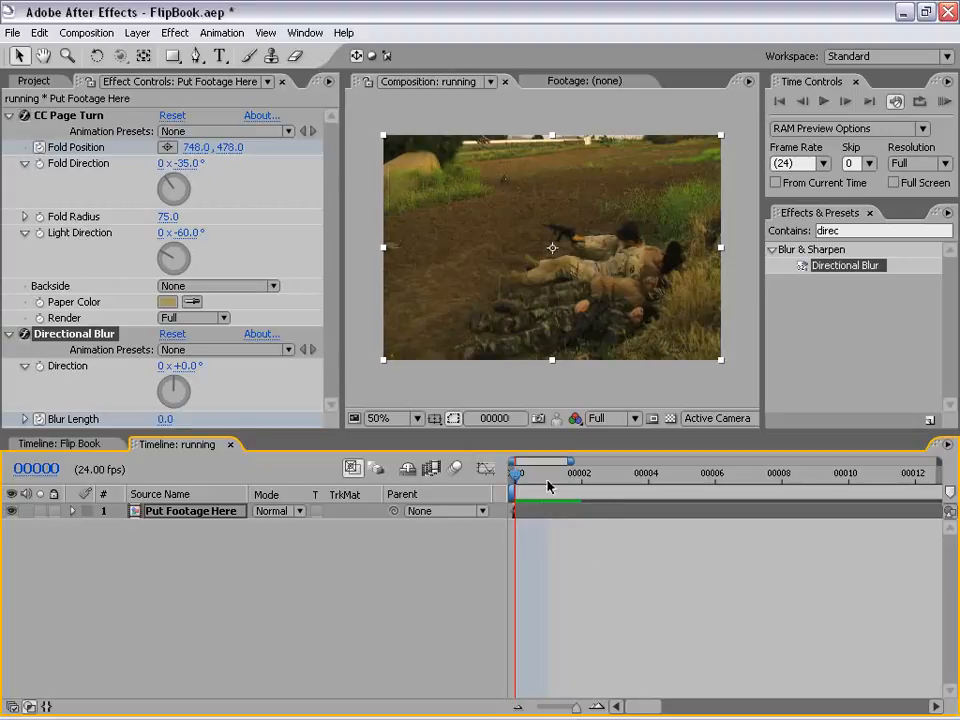
# Compare frames 0 and 1, and reveal the Put Footage Here layer's keyframed properties in the timeline
pyautogui.click(557, 489)
pyautogui.click(561, 628)
pyautogui.click(539, 515)
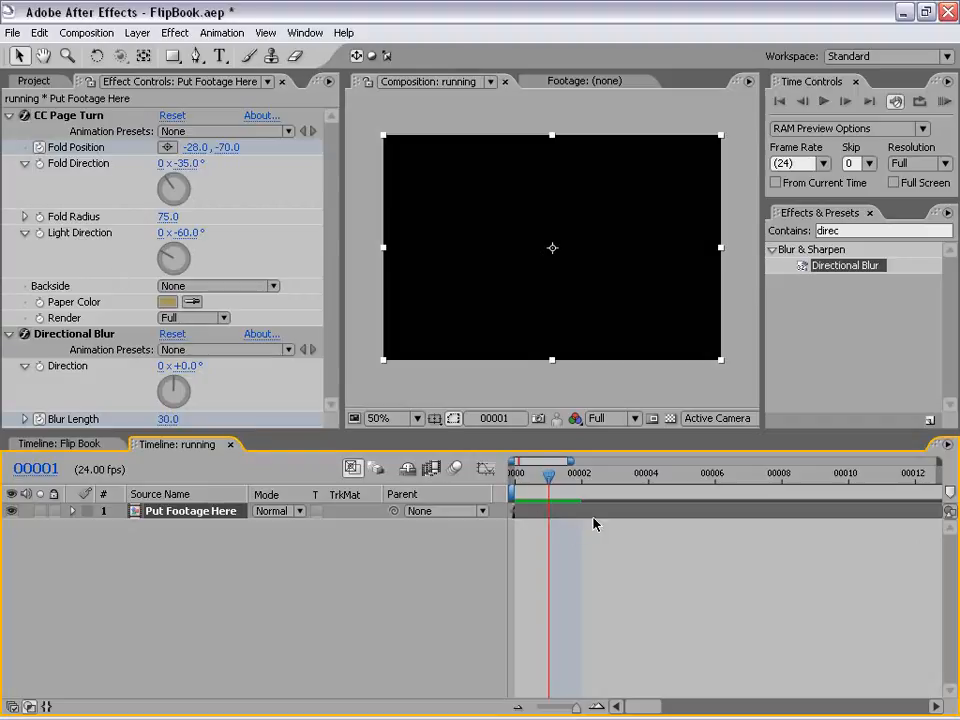
pyautogui.click(517, 479)
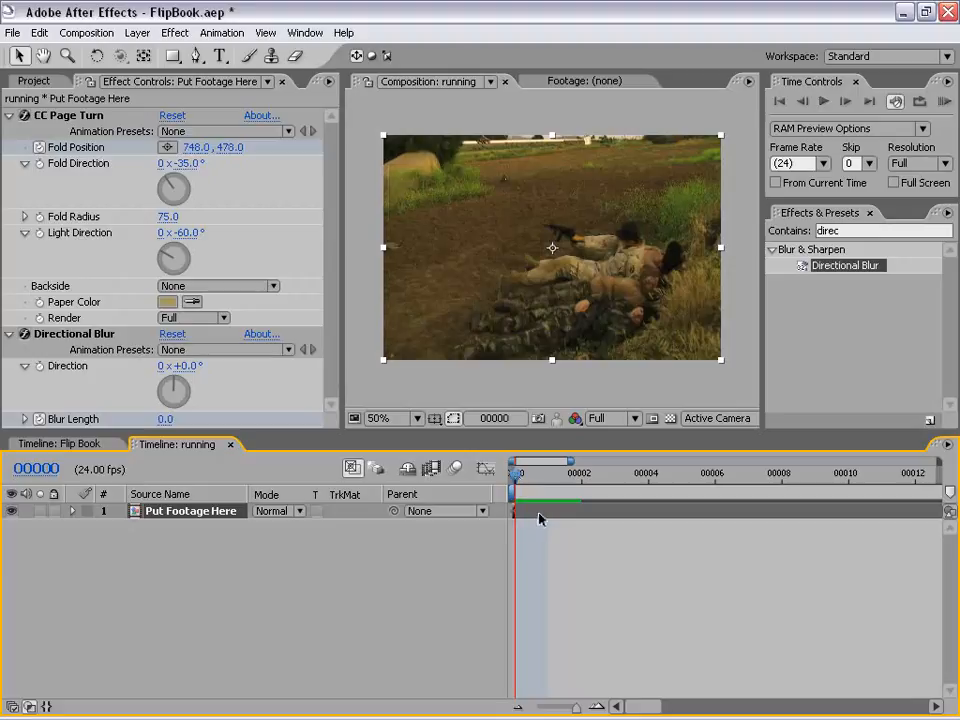
pyautogui.press('u')
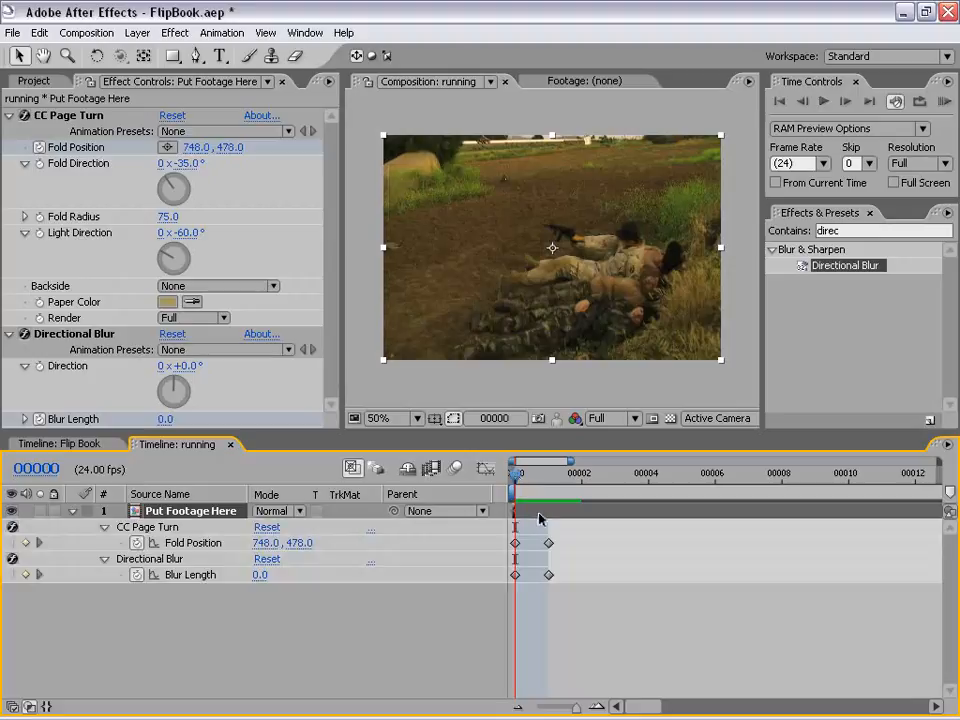
pyautogui.click(592, 628)
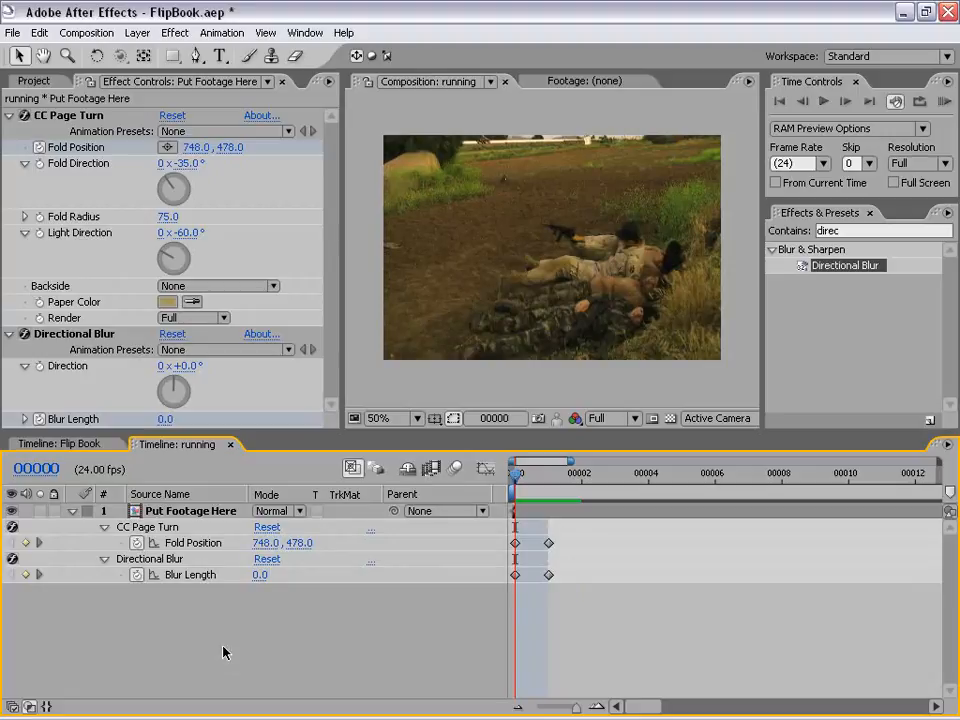
# Add the expression loopOut(type = "cycle", numKeyframes = 0) to the page turn's Fold Position
pyautogui.keyDown('alt'); pyautogui.click(137, 543); pyautogui.keyUp('alt')
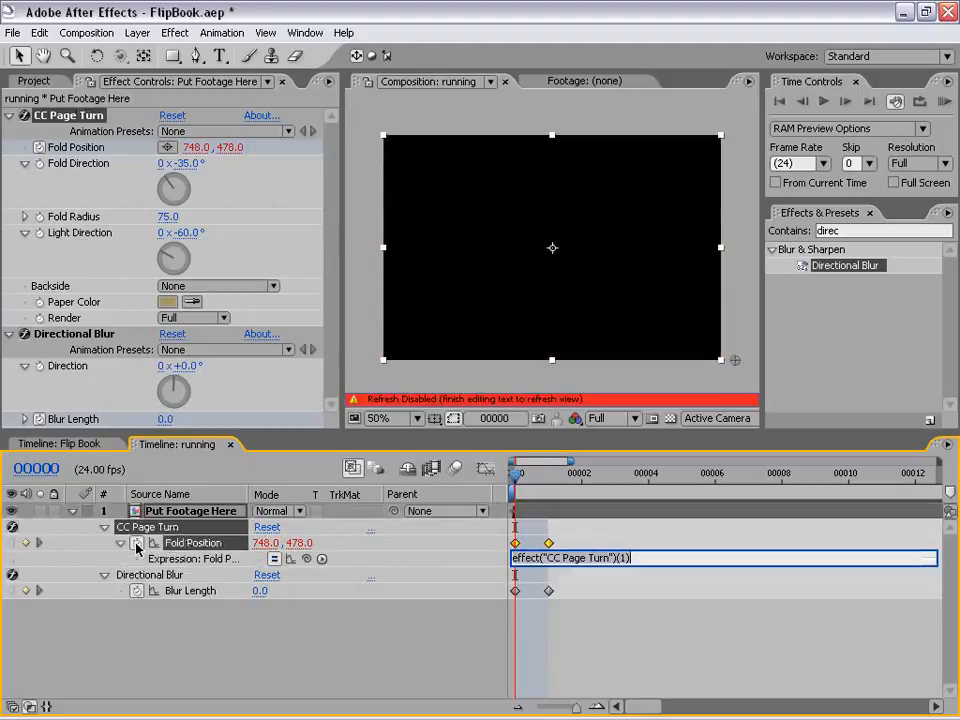
pyautogui.click(322, 559)
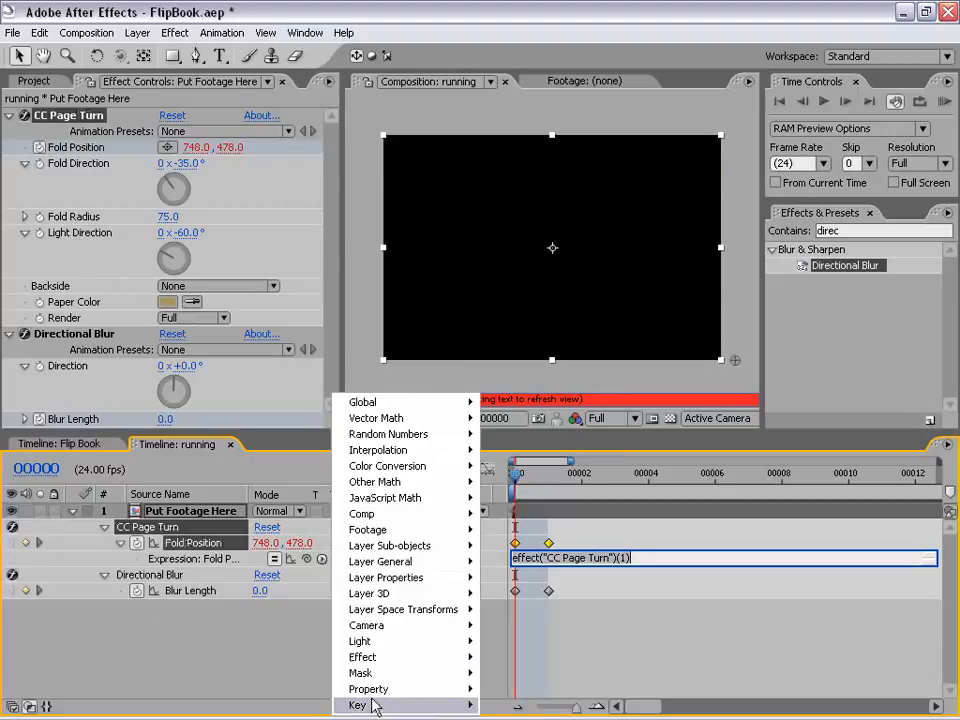
pyautogui.moveTo(372, 695)
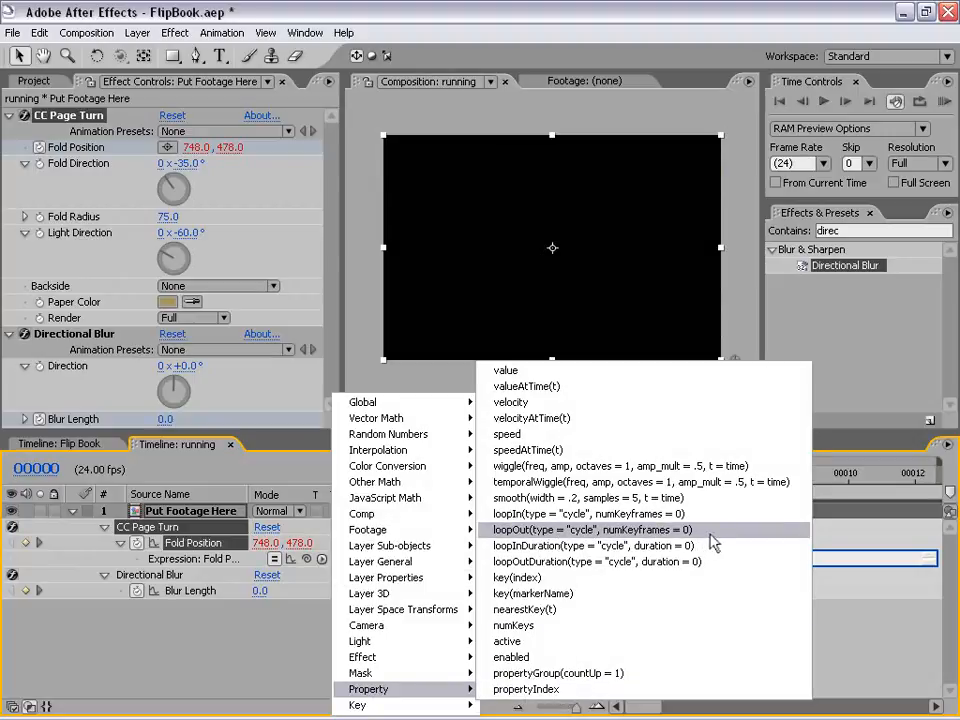
pyautogui.click(713, 540)
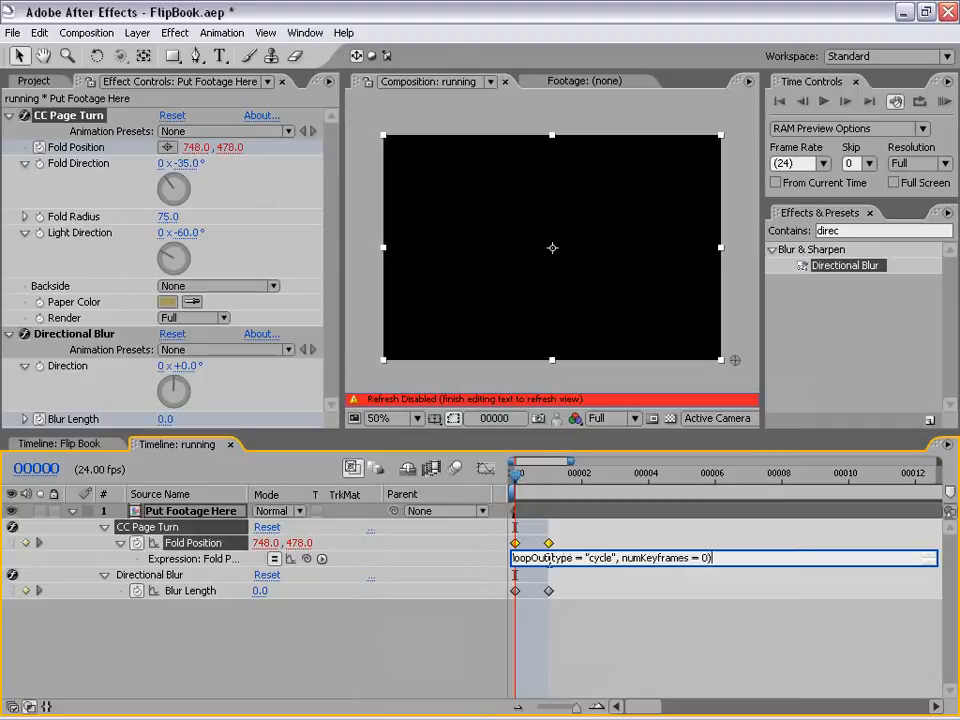
pyautogui.click(620, 652)
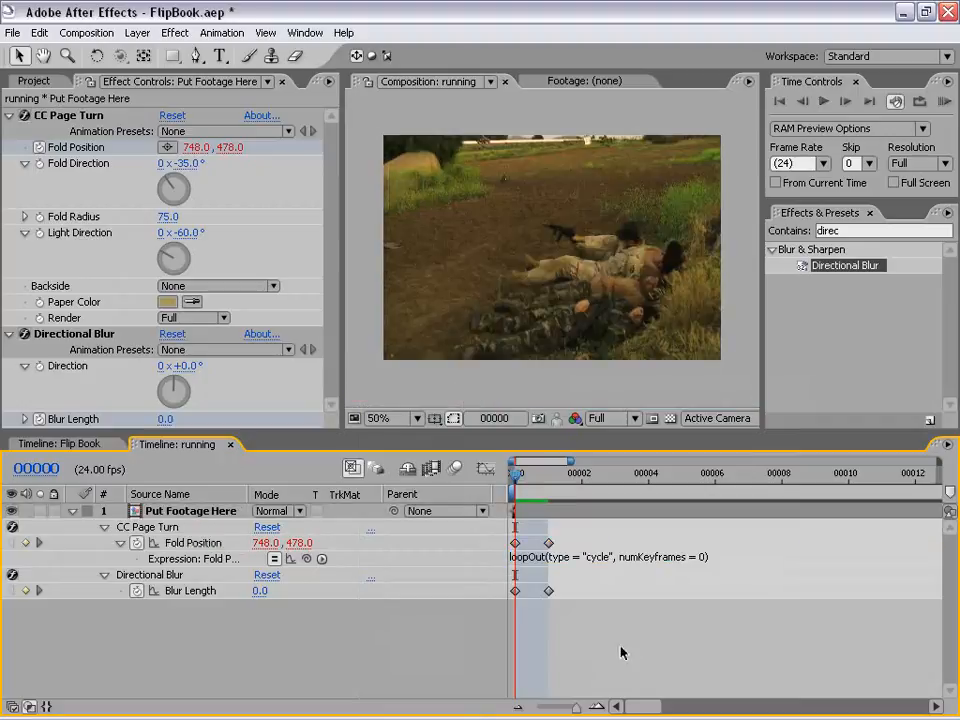
# Add the expression loopOut(type = "cycle", numKeyframes = 0) to the Directional Blur's Blur Length
pyautogui.keyDown('alt'); pyautogui.click(136, 592); pyautogui.keyUp('alt')
pyautogui.click(321, 607)
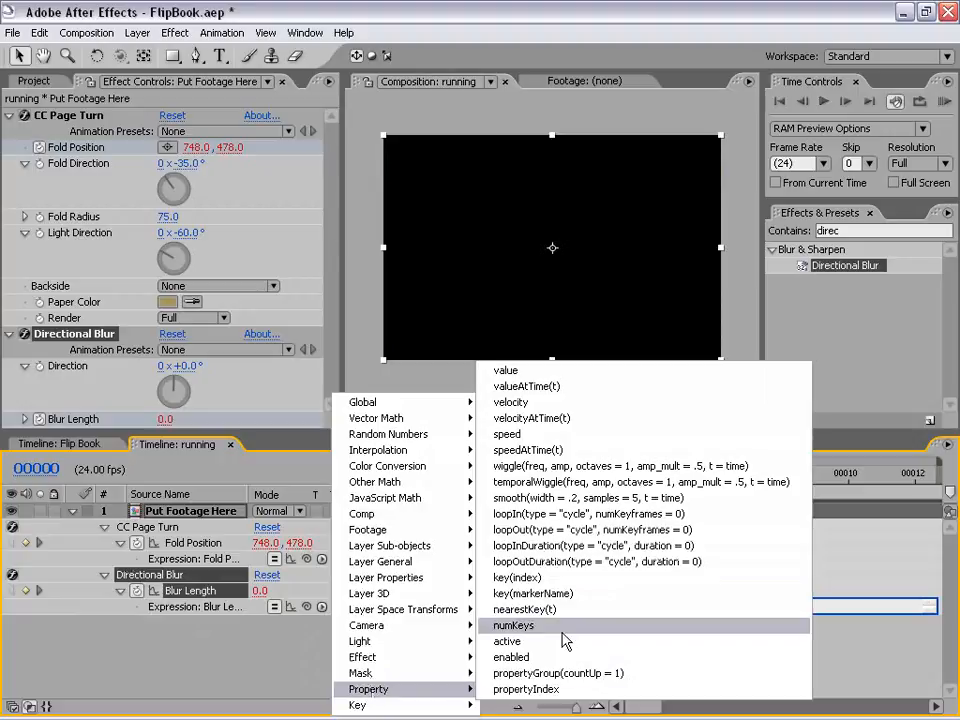
pyautogui.click(733, 535)
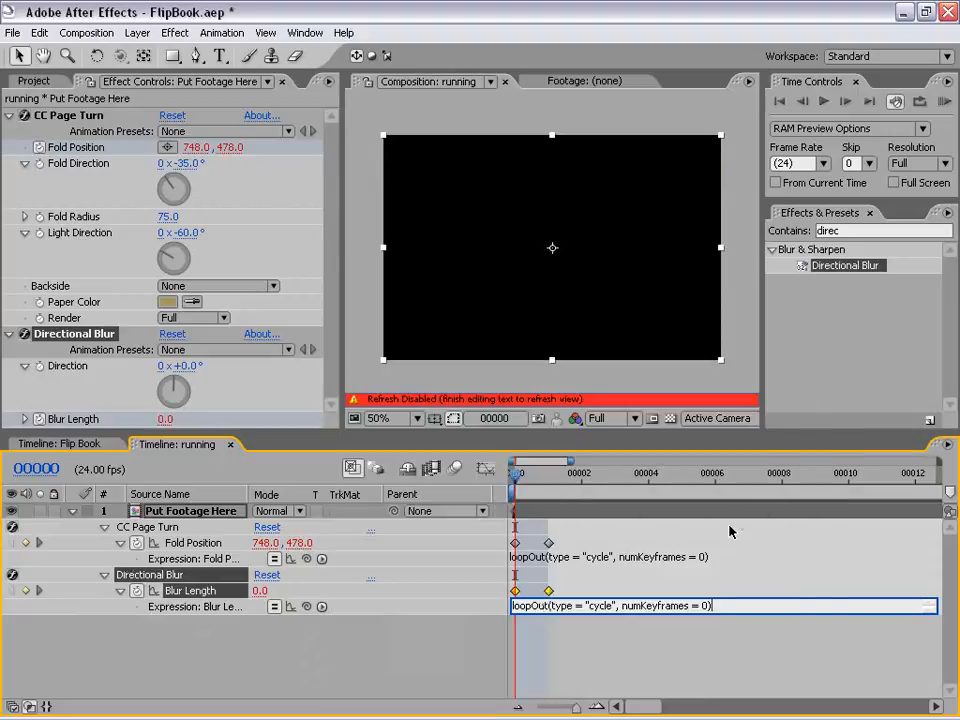
pyautogui.click(620, 651)
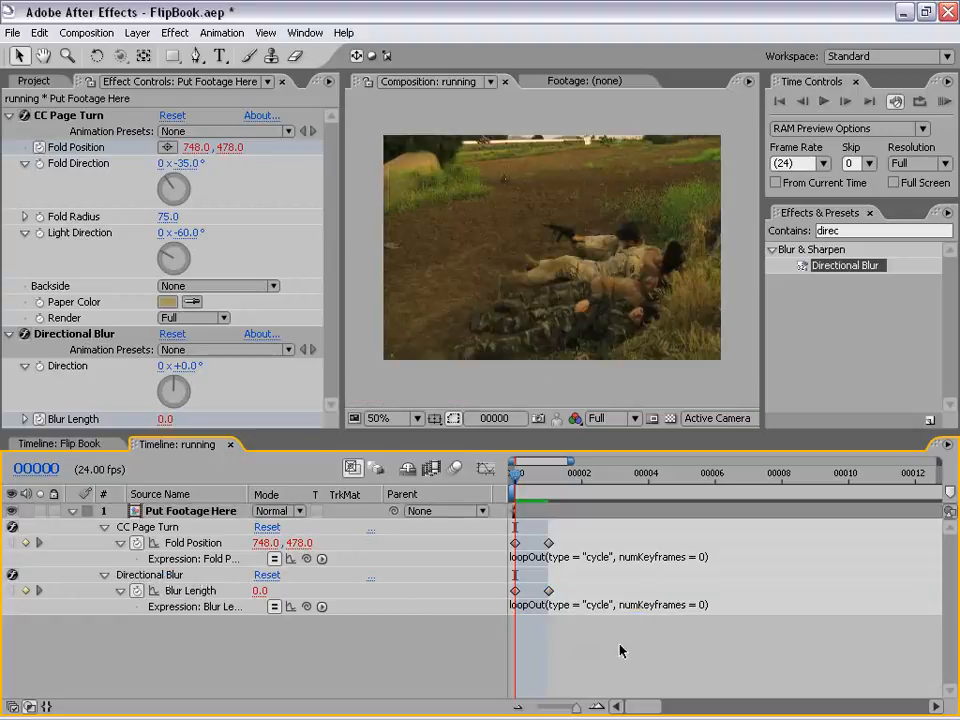
# Move the second Fold Position and Blur Length keyframes to frame 10 and check the page fold at frame 4
pyautogui.click(535, 480)
pyautogui.moveTo(535, 482); pyautogui.dragTo(513, 494)
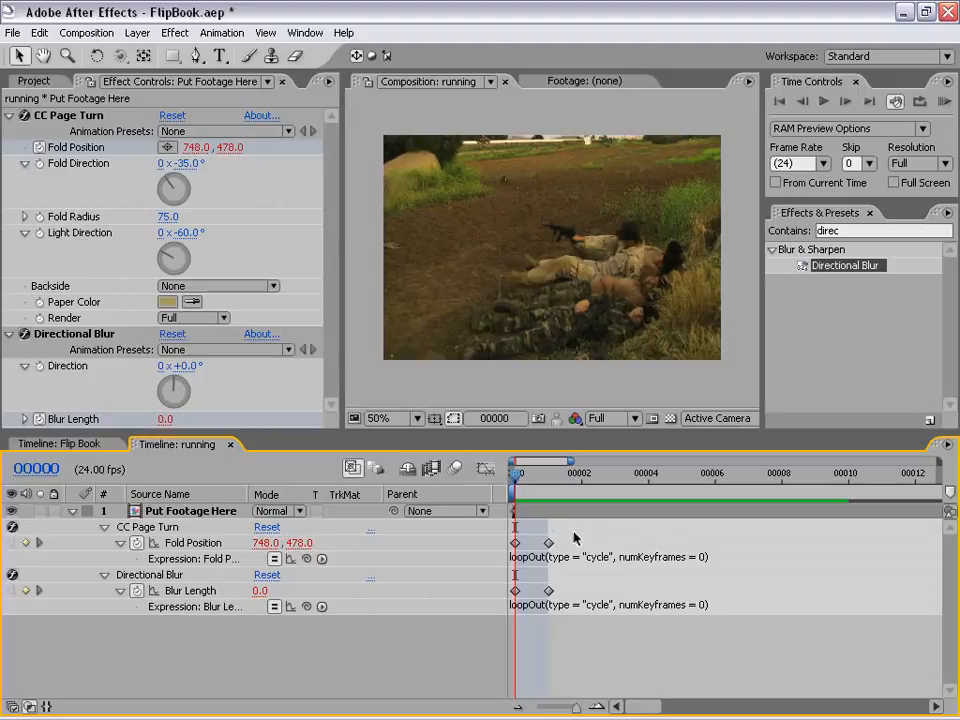
pyautogui.moveTo(578, 529); pyautogui.dragTo(541, 604)
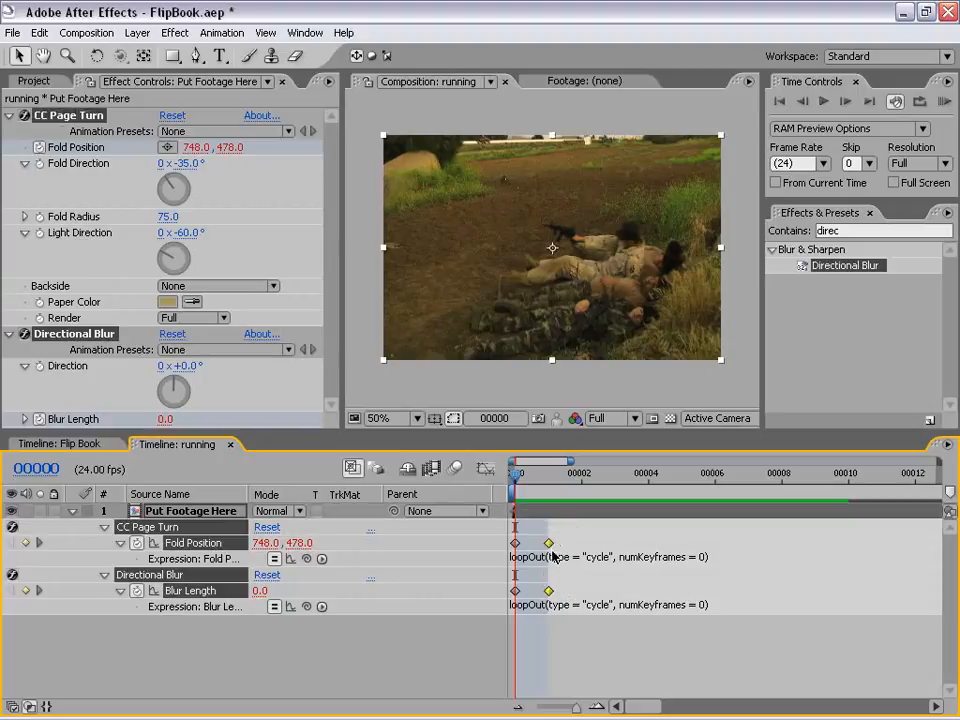
pyautogui.moveTo(549, 545); pyautogui.dragTo(853, 550)
pyautogui.moveTo(548, 473); pyautogui.dragTo(658, 491)
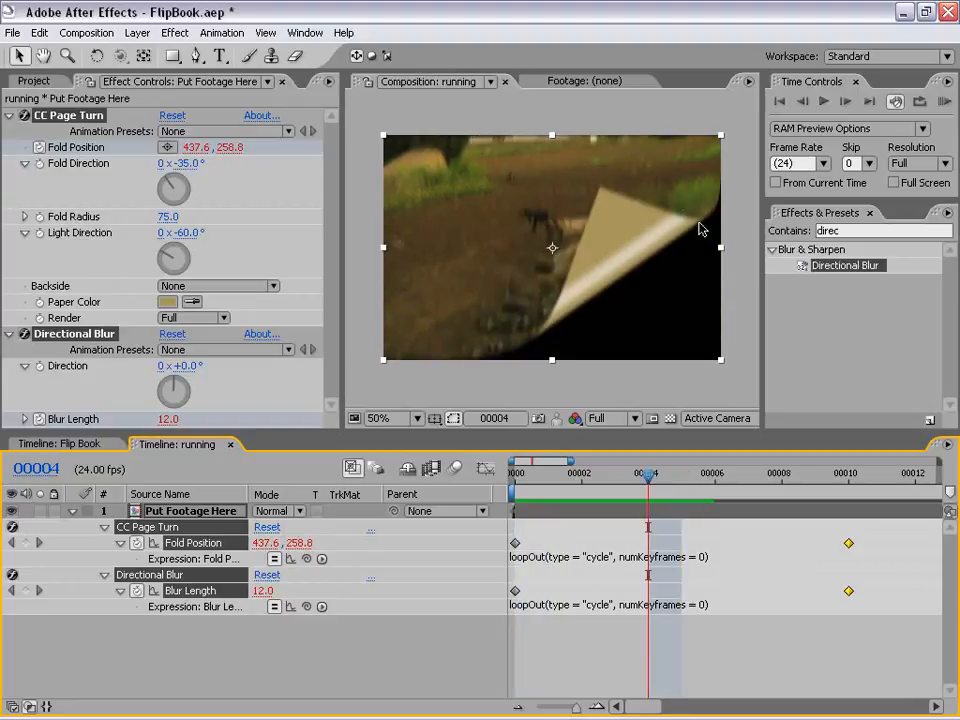
pyautogui.click(575, 680)
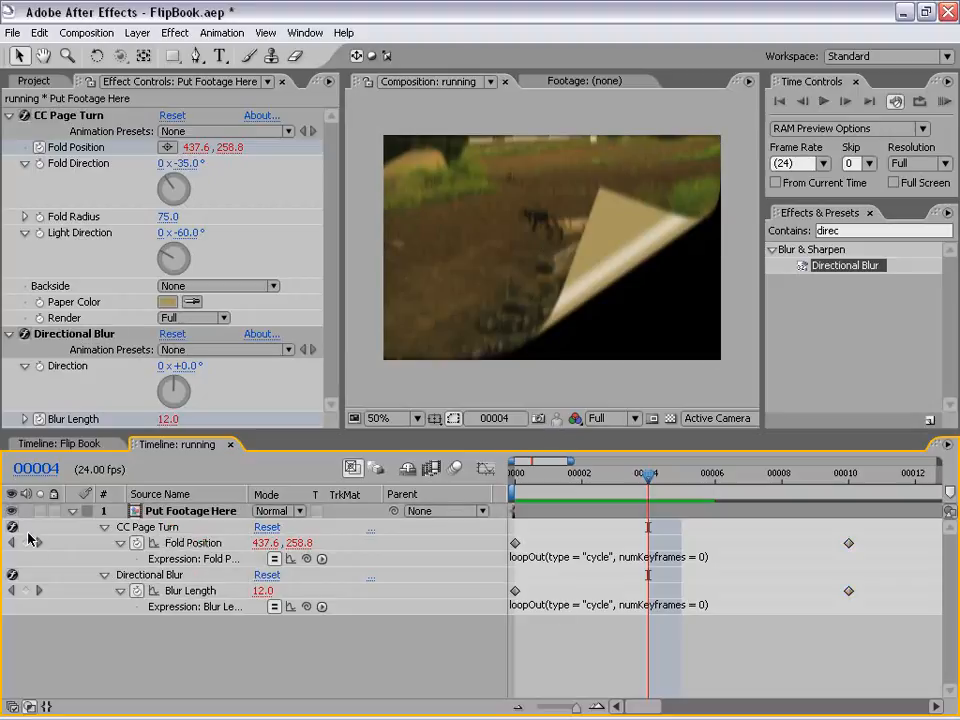
# Duplicate the Put Footage Here layer, reveal the copy's keyframed properties and enlarge the timeline area
pyautogui.click(155, 514)
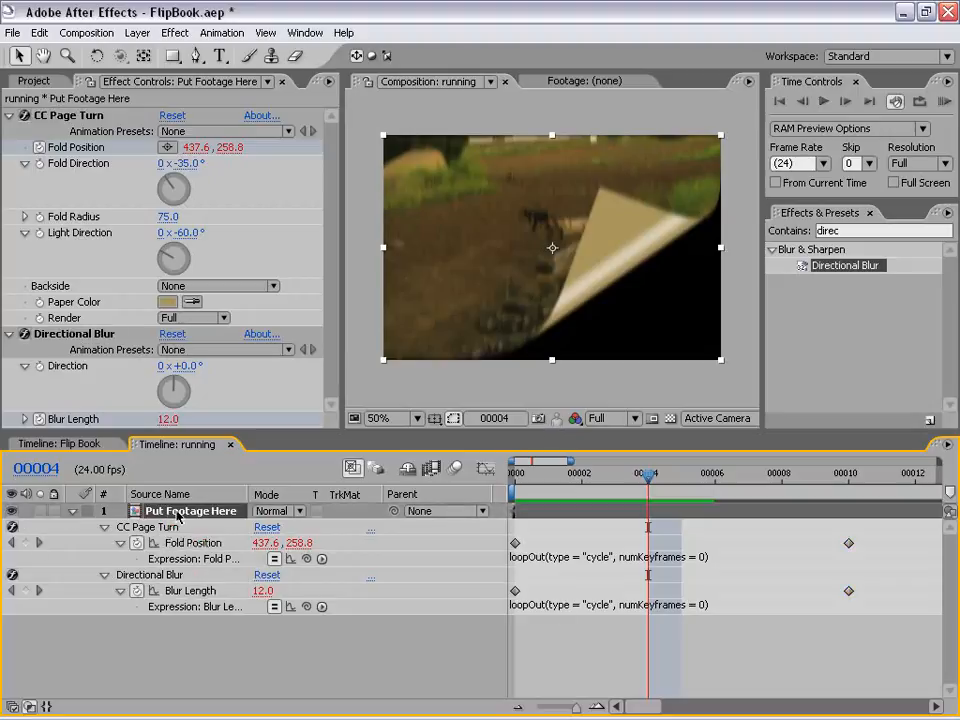
pyautogui.click(40, 33)
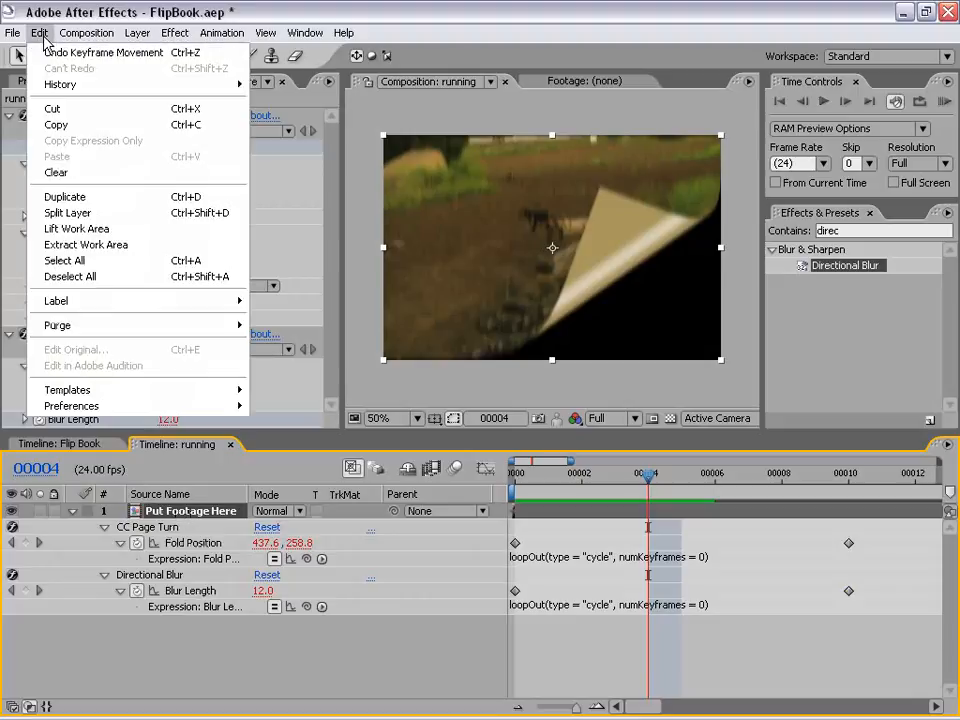
pyautogui.click(75, 196)
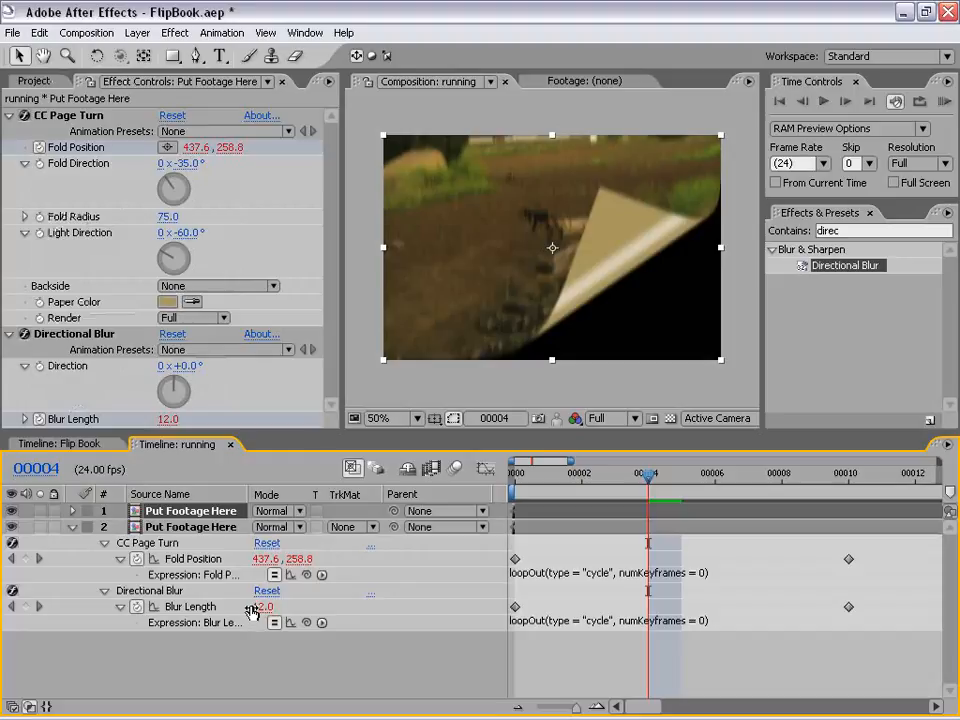
pyautogui.press('u')
pyautogui.moveTo(482, 435); pyautogui.dragTo(482, 418)
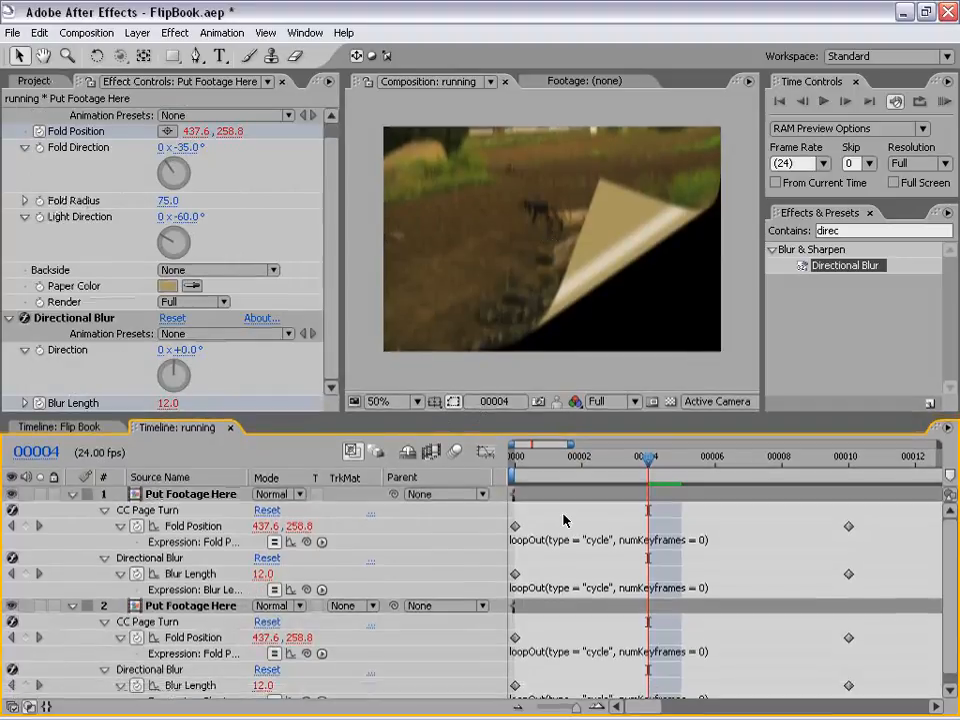
# Set the CC Page Turn Render option to Backside on the upper Put Footage Here layer and check it with the lower layer hidden
pyautogui.click(634, 494)
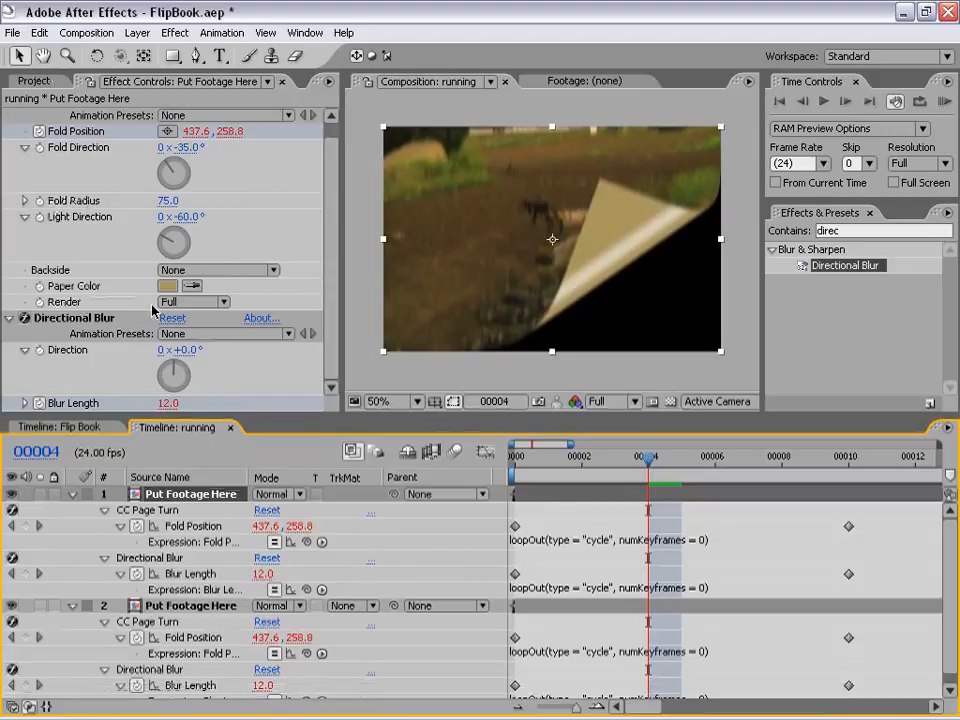
pyautogui.moveTo(332, 307); pyautogui.dragTo(333, 294)
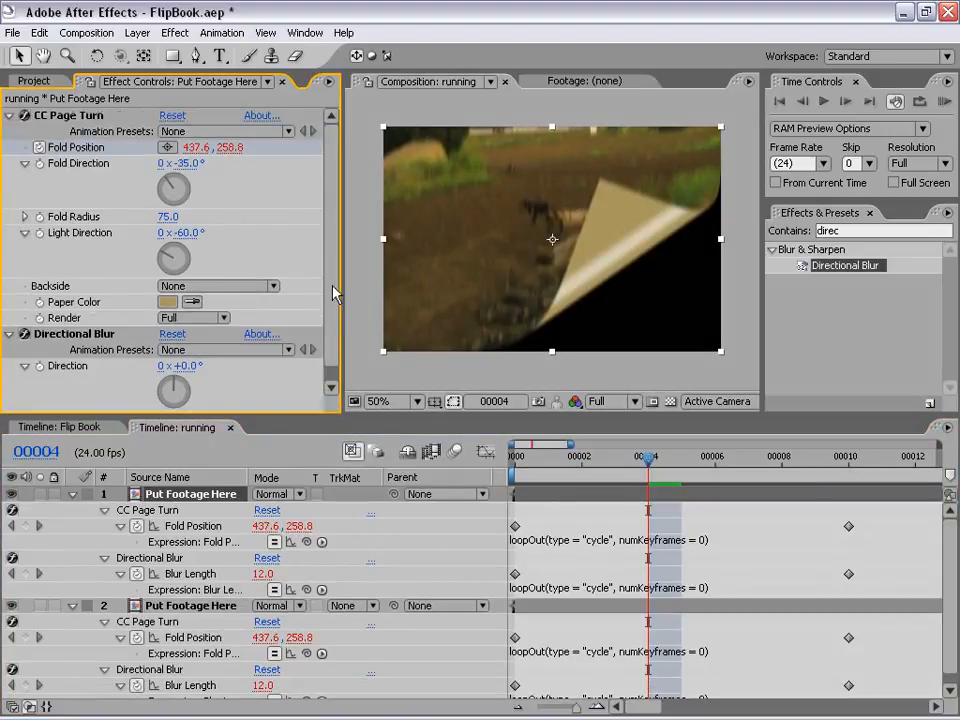
pyautogui.click(180, 318)
pyautogui.click(198, 338)
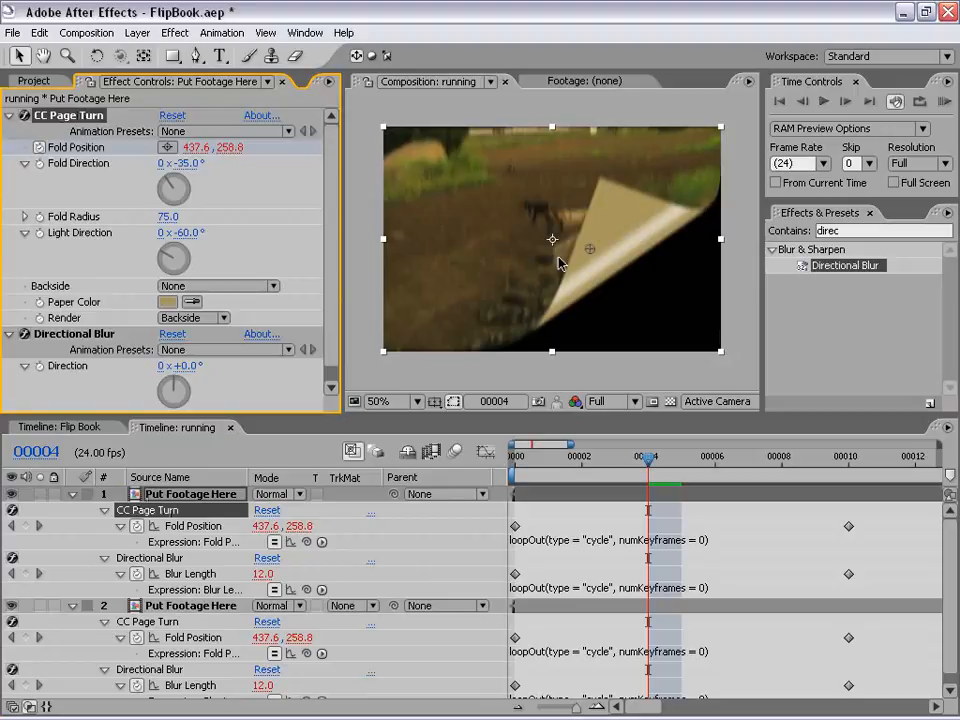
pyautogui.click(12, 606)
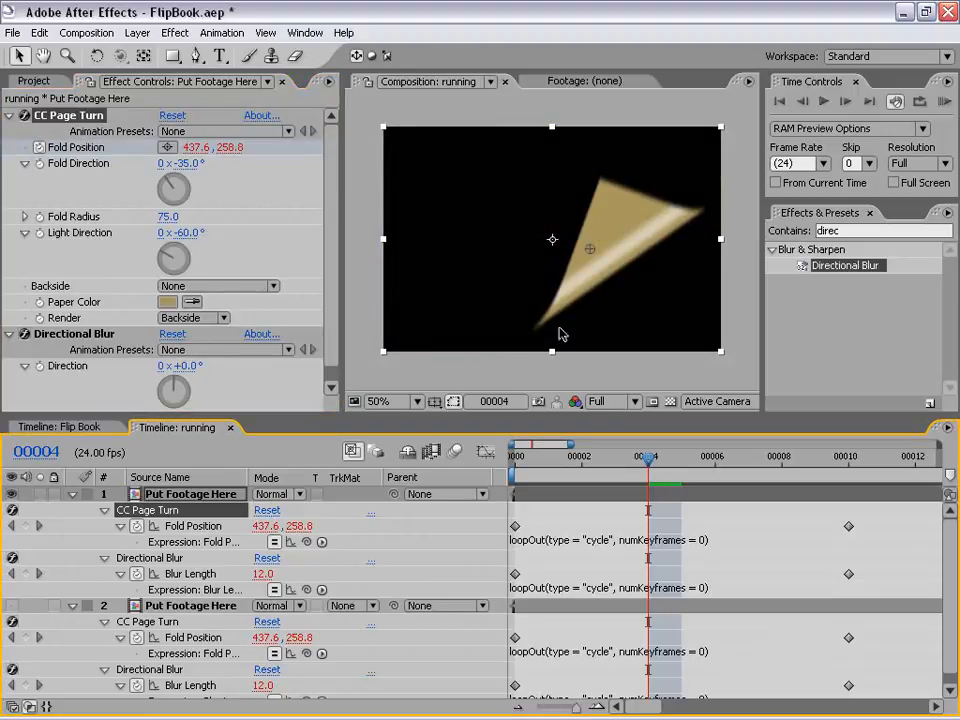
pyautogui.click(12, 606)
# Set the CC Page Turn Render option to Frontside on the lower Put Footage Here layer and check it with the upper layer hidden
pyautogui.click(187, 606)
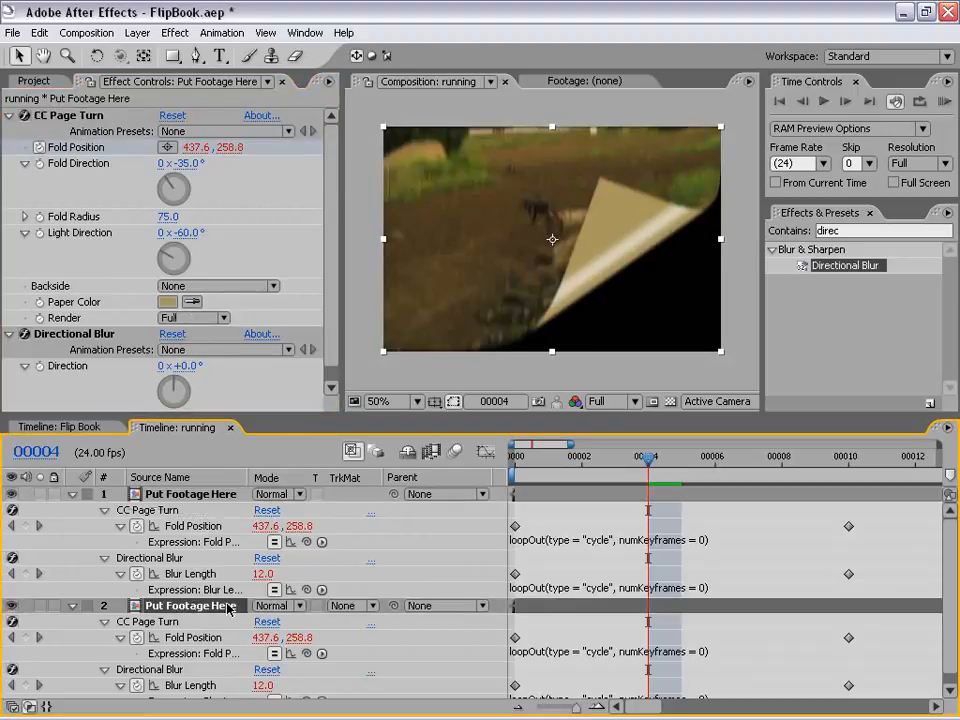
pyautogui.click(168, 318)
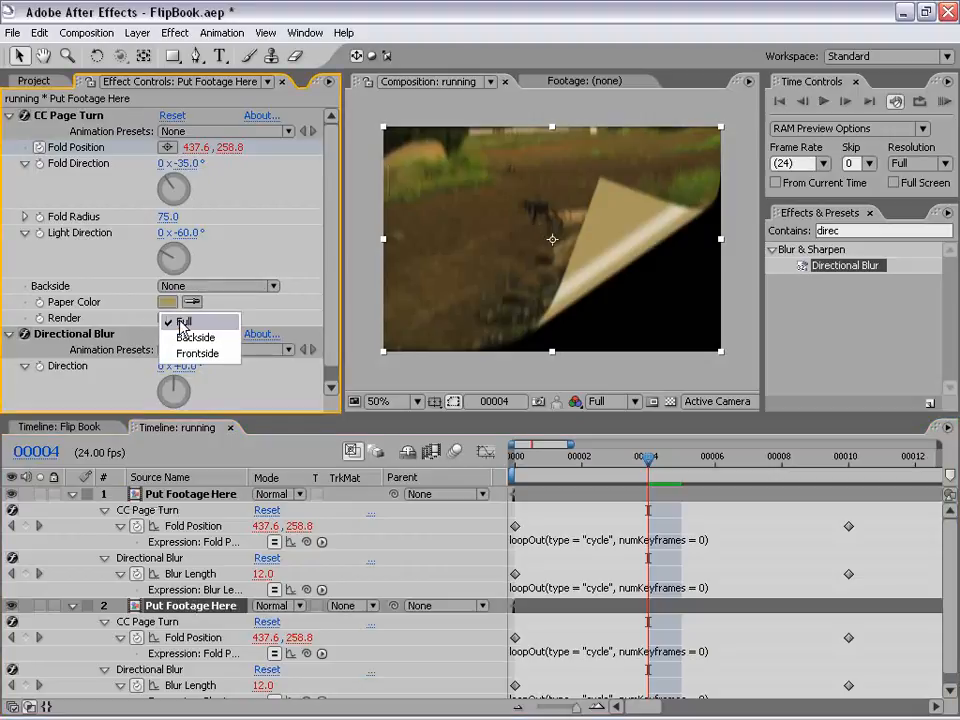
pyautogui.click(192, 352)
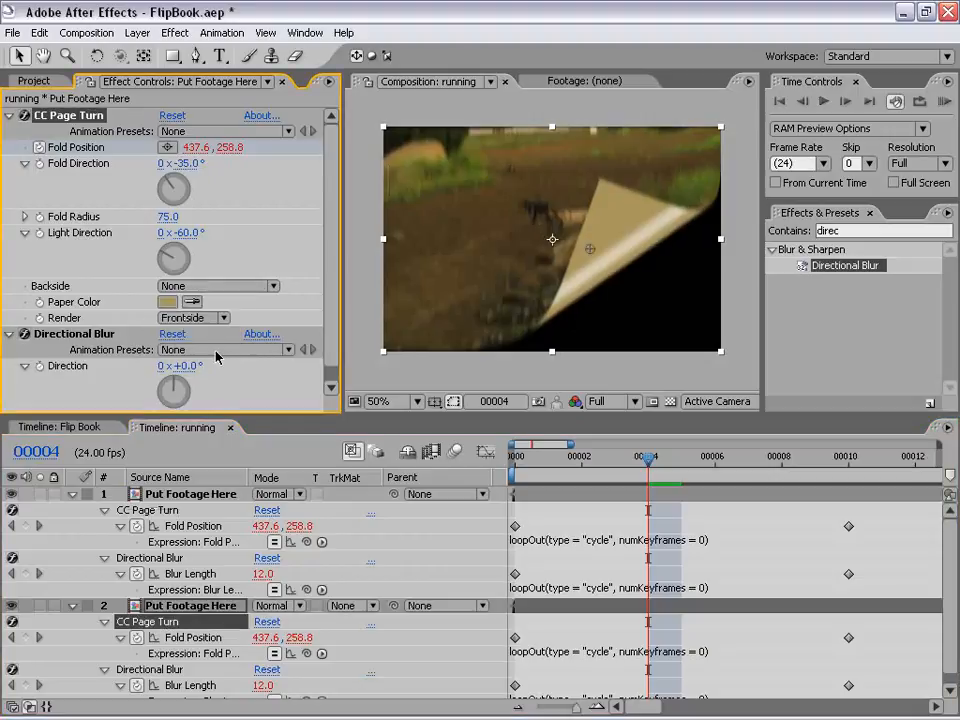
pyautogui.click(12, 494)
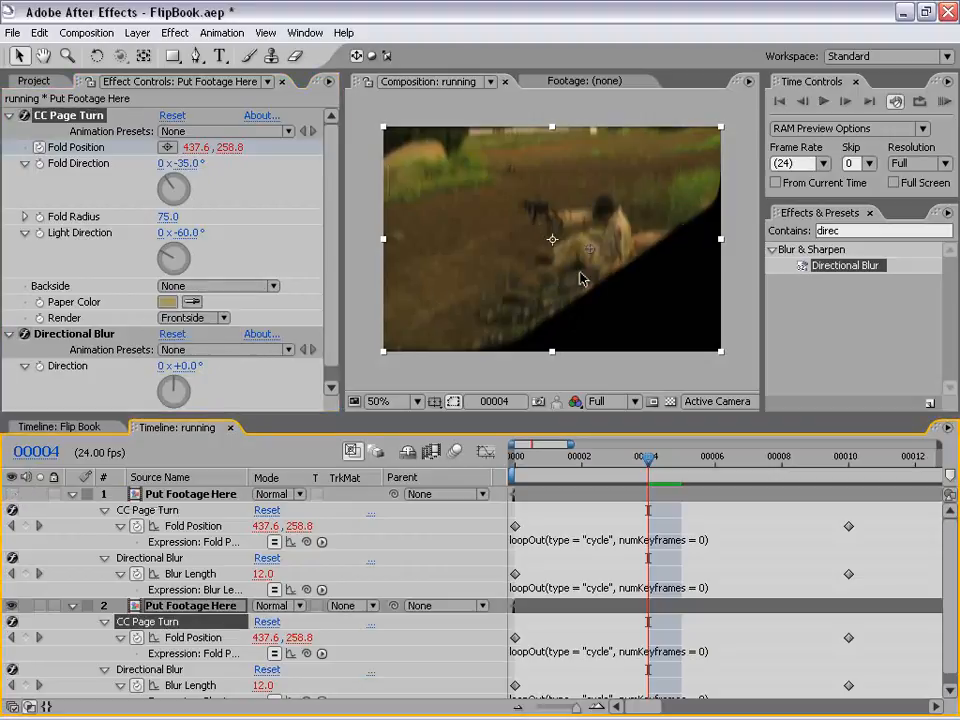
pyautogui.click(12, 494)
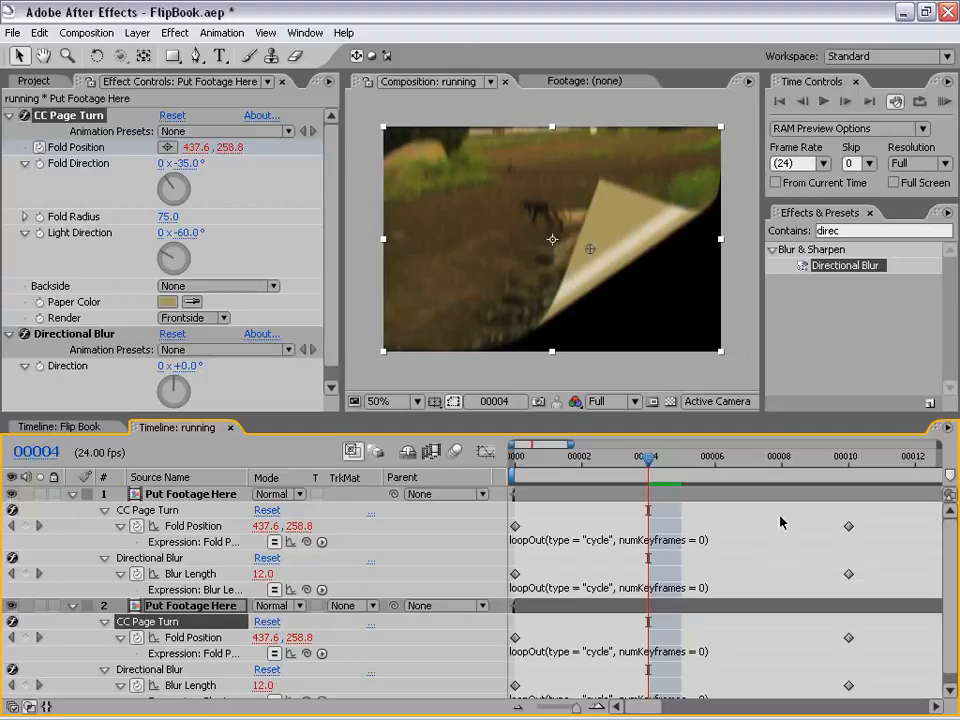
pyautogui.click(14, 607)
# Find the Drop Shadow effect by searching for "drop" and apply it to the upper Put Footage Here layer
pyautogui.click(193, 496)
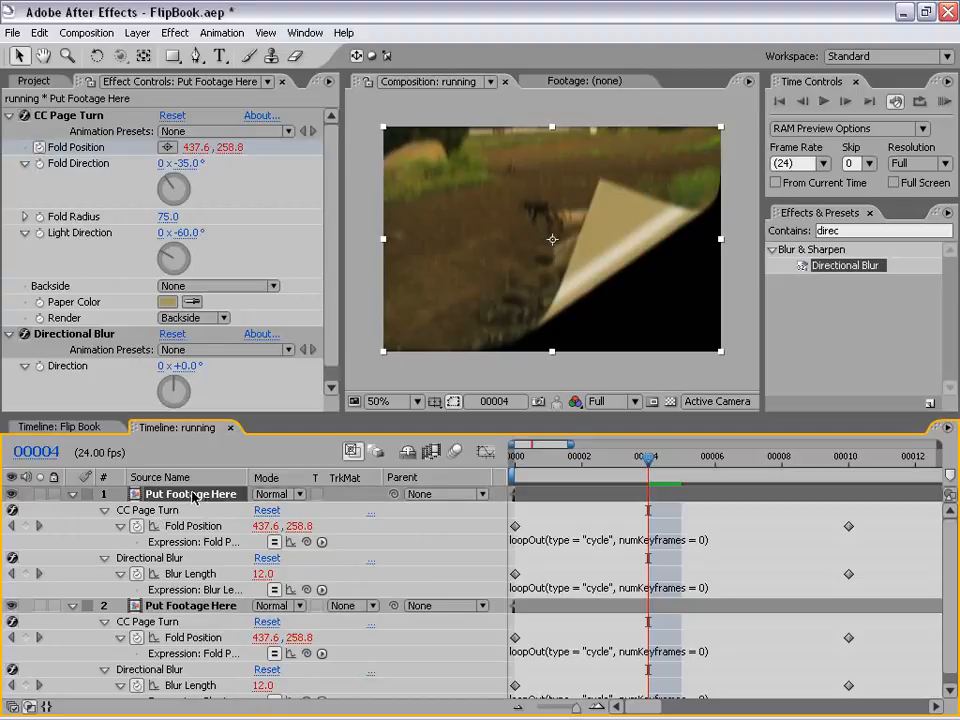
pyautogui.moveTo(860, 232); pyautogui.dragTo(781, 237)
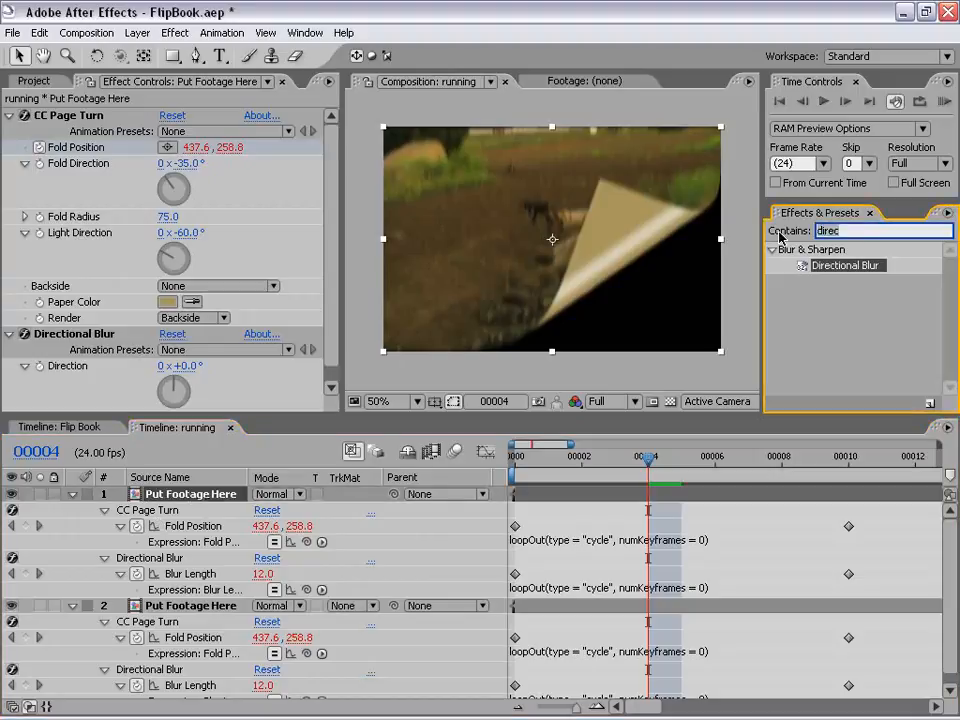
pyautogui.write('drop')
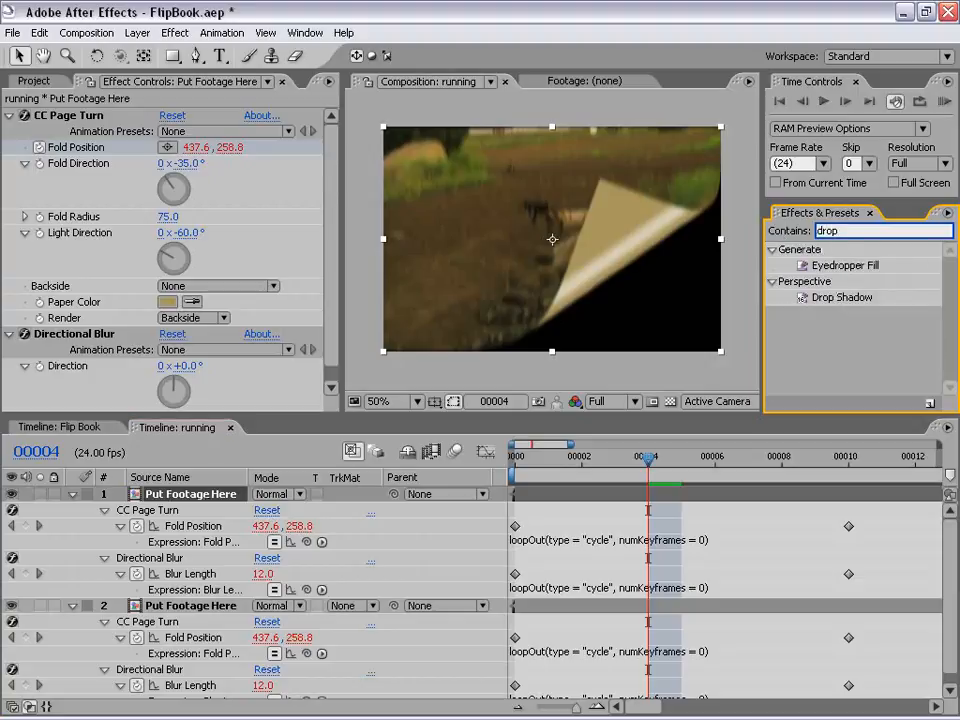
pyautogui.click(840, 299)
pyautogui.moveTo(843, 303); pyautogui.dragTo(650, 498)
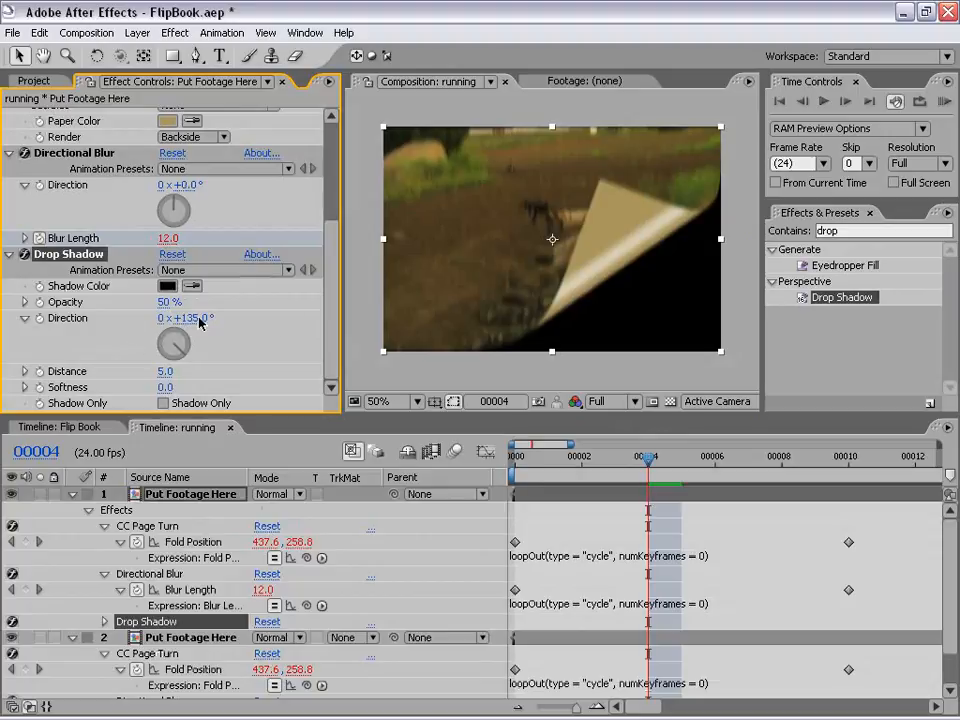
# Set the upper layer's Drop Shadow to direction -35°, softness 88, distance 25 and opacity 70%
pyautogui.scroll(4, 248, 212)
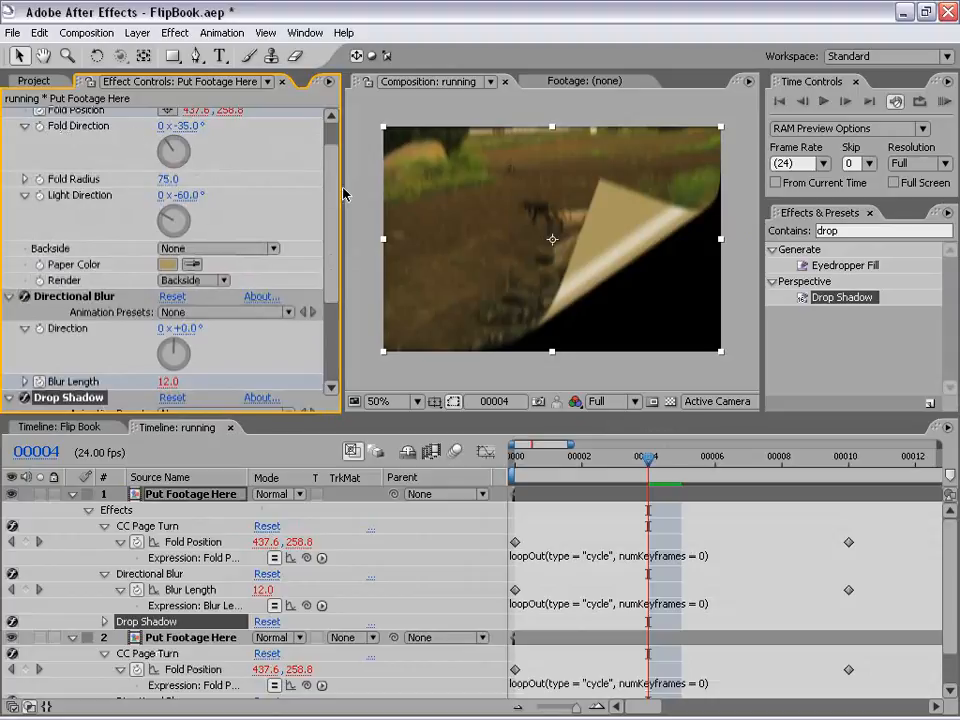
pyautogui.scroll(-1, 337, 172)
pyautogui.scroll(-6, 337, 172)
pyautogui.click(195, 318)
pyautogui.write('-35')
pyautogui.press('Return')
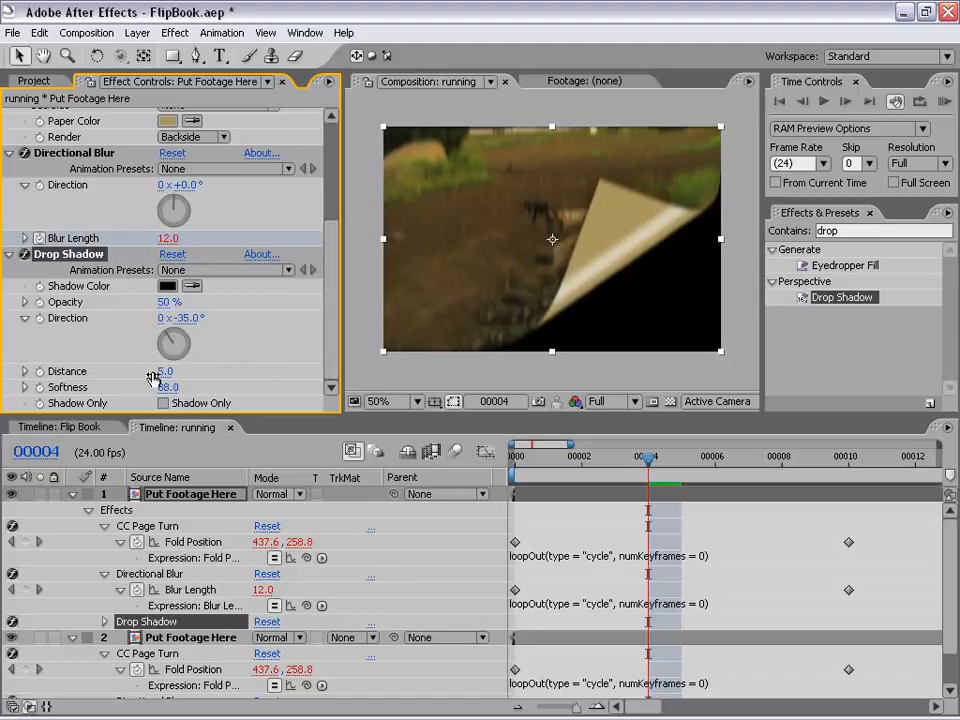
pyautogui.moveTo(180, 371); pyautogui.dragTo(187, 371)
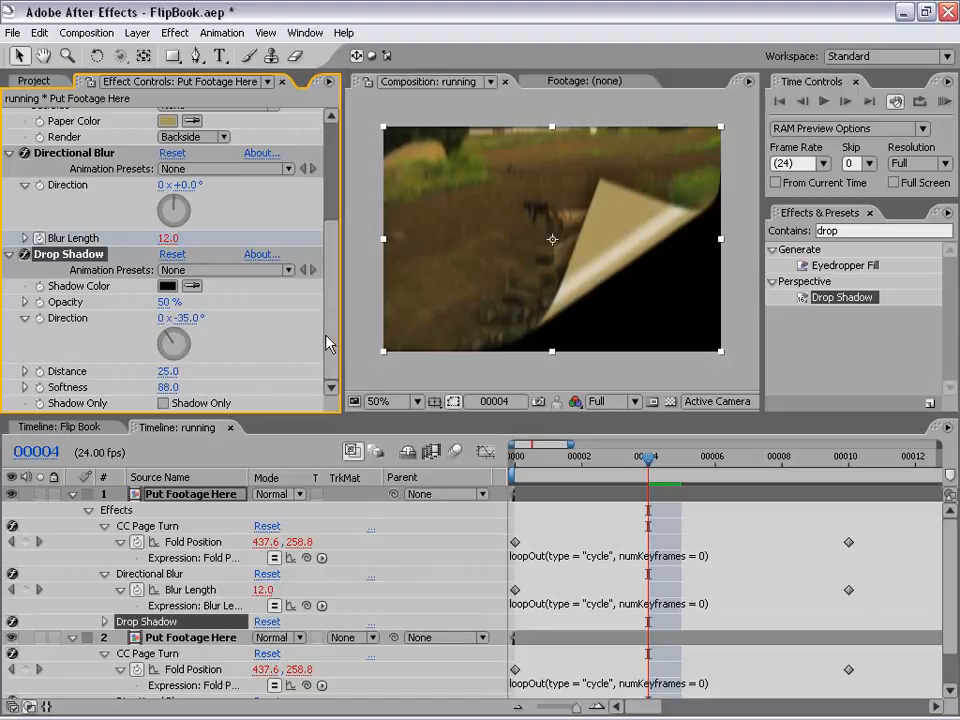
pyautogui.moveTo(160, 308); pyautogui.dragTo(172, 302)
pyautogui.click(167, 302)
pyautogui.write('70')
pyautogui.press('Return')
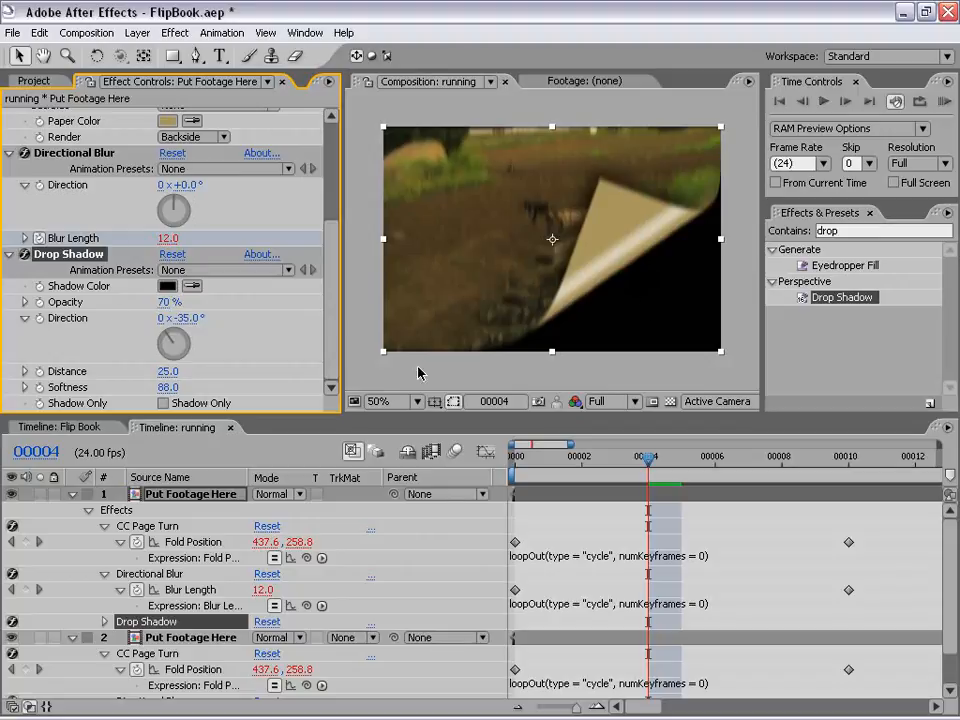
# Show the composition's transparency grid and apply Drop Shadow to the lower Put Footage Here layer
pyautogui.click(72, 494)
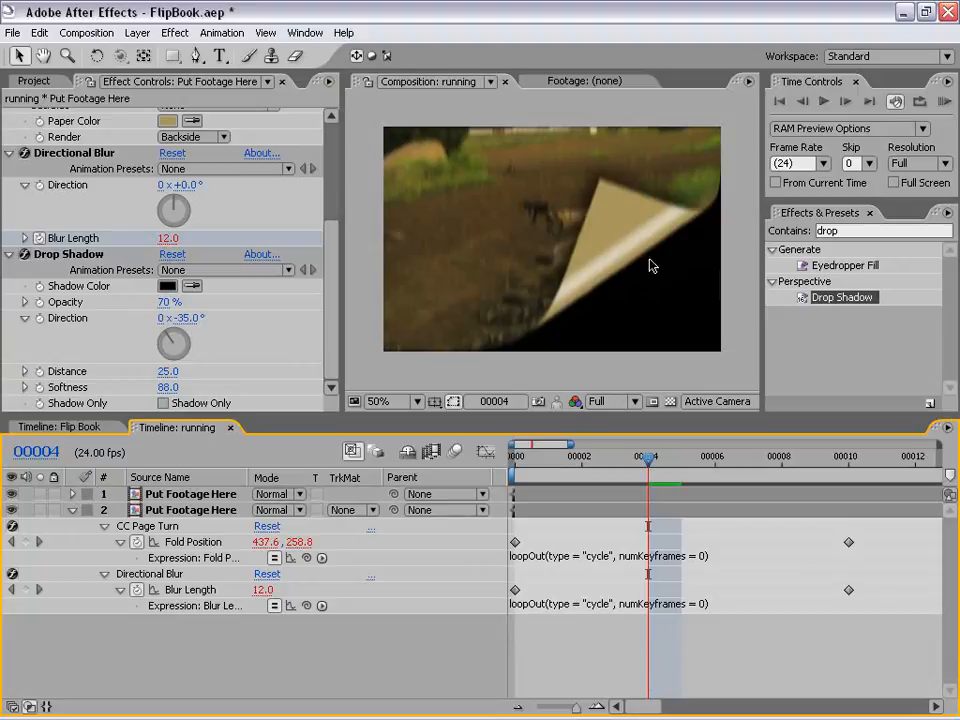
pyautogui.click(670, 402)
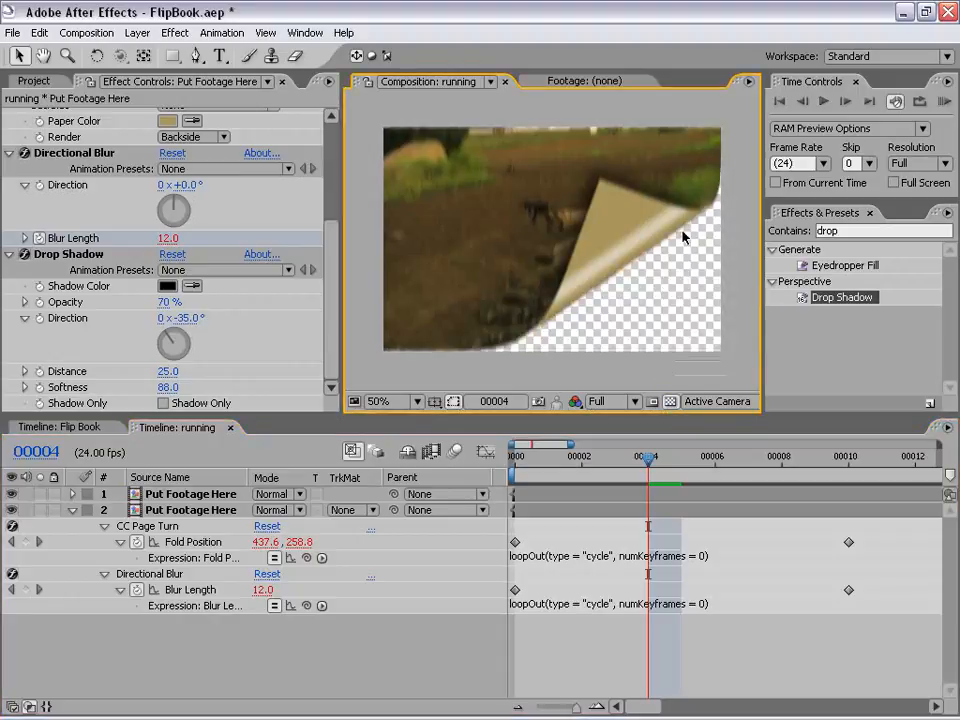
pyautogui.click(846, 299)
pyautogui.moveTo(846, 299); pyautogui.dragTo(656, 522)
pyautogui.click(323, 250)
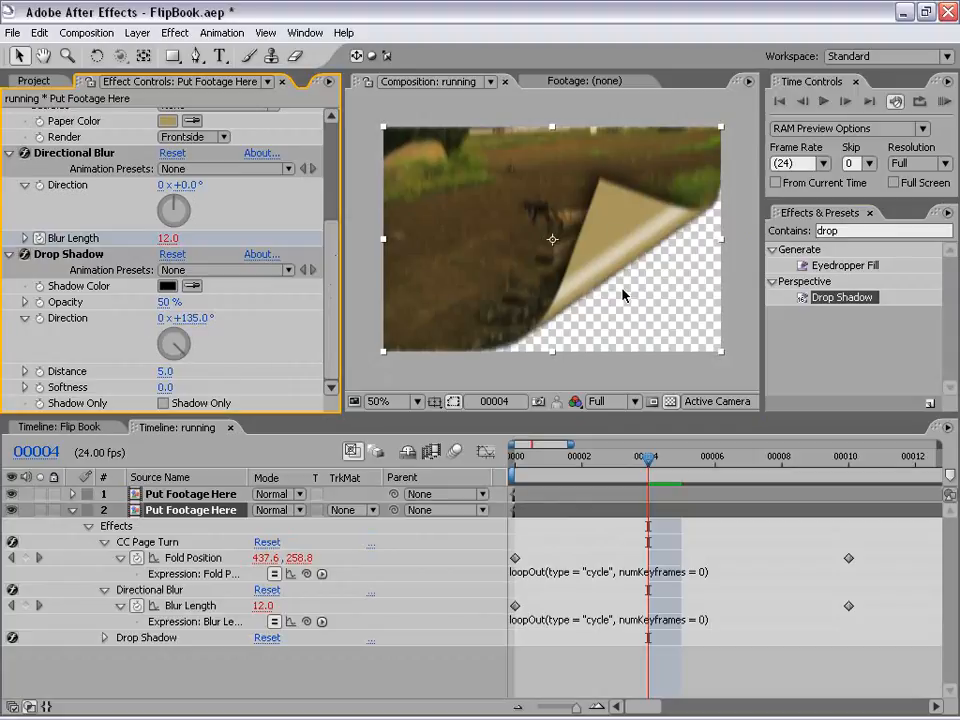
# Set the lower layer's Drop Shadow to distance 11, opacity 58% and softness 32, then collapse the layer
pyautogui.moveTo(163, 375); pyautogui.dragTo(170, 372)
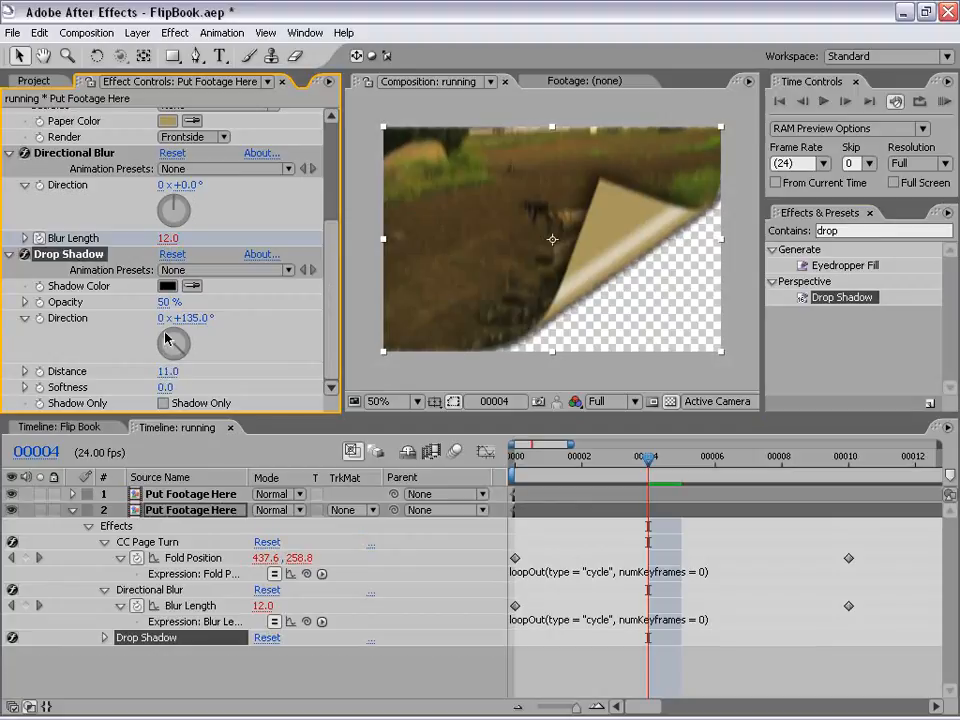
pyautogui.moveTo(165, 303); pyautogui.dragTo(182, 301)
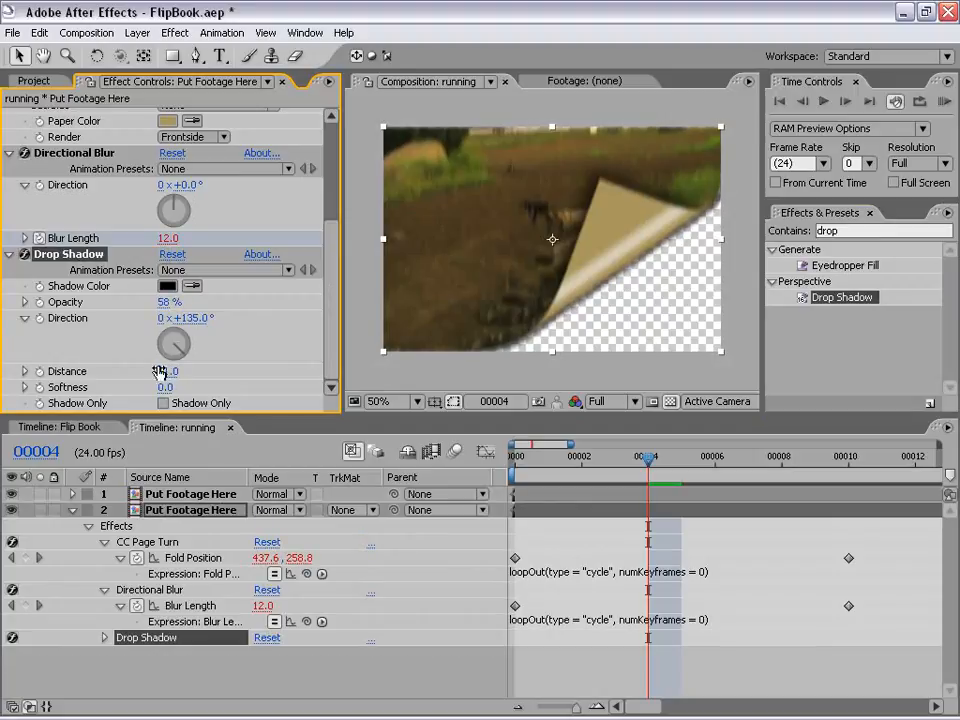
pyautogui.moveTo(166, 387); pyautogui.dragTo(195, 383)
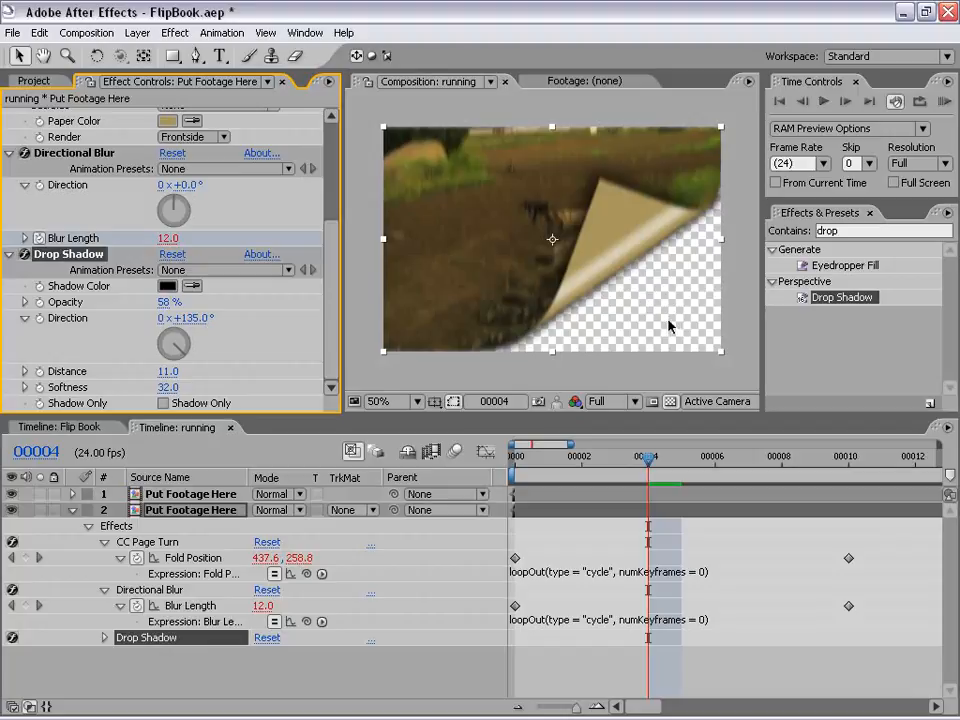
pyautogui.click(72, 511)
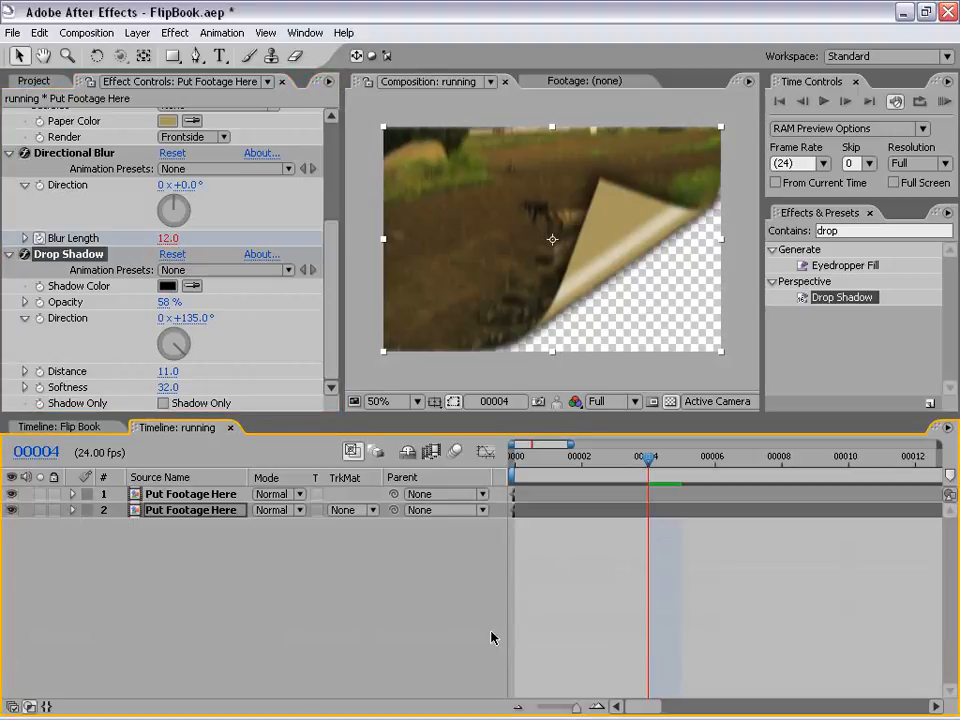
# Move the second Fold Position and Blur Length keyframes of both Put Footage Here layers to frame 1 and check frame 2
pyautogui.click(612, 495)
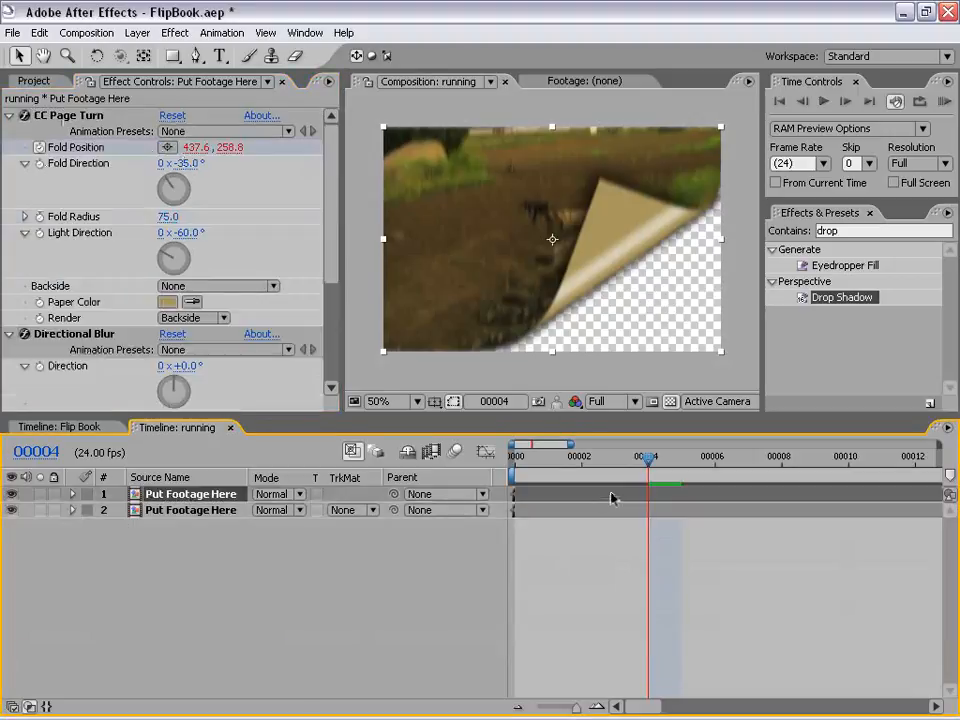
pyautogui.keyDown('shift'); pyautogui.click(593, 510); pyautogui.keyUp('shift')
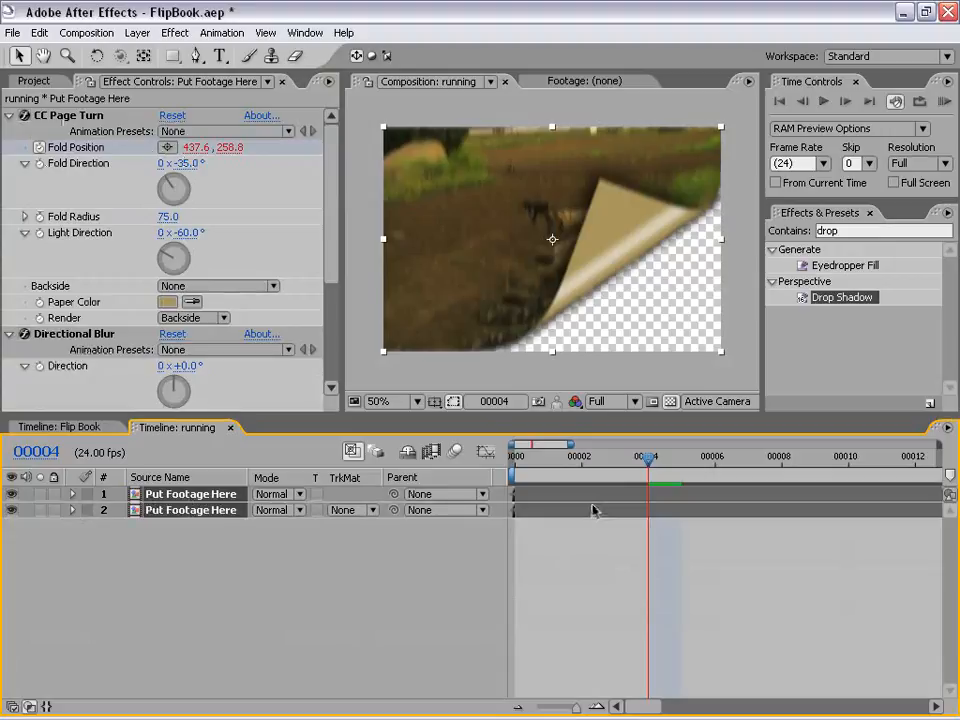
pyautogui.press('u')
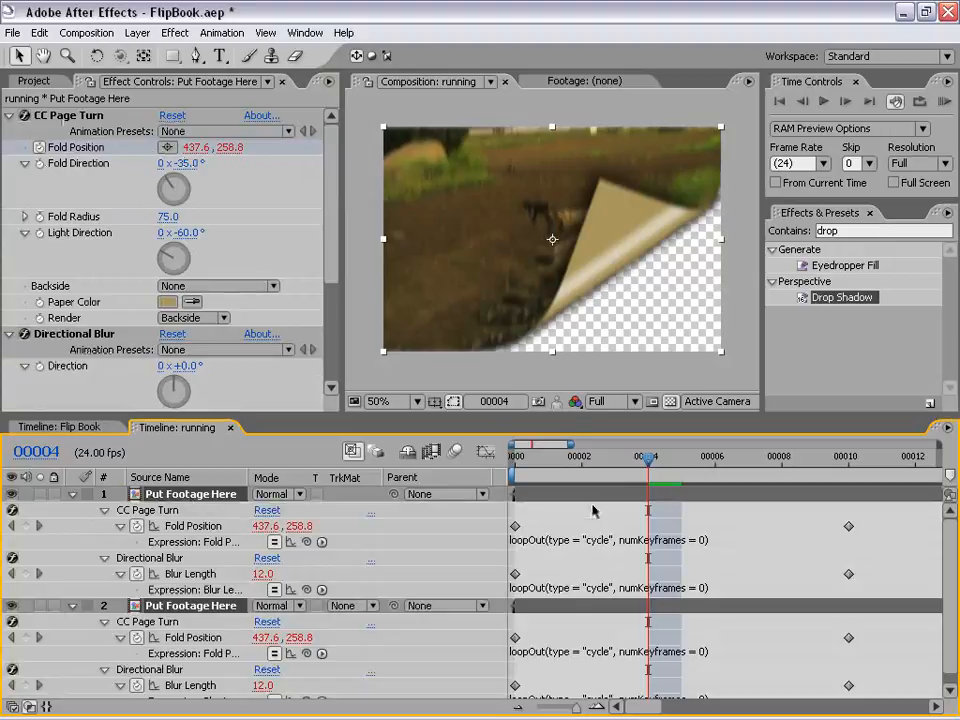
pyautogui.moveTo(612, 417); pyautogui.dragTo(585, 347)
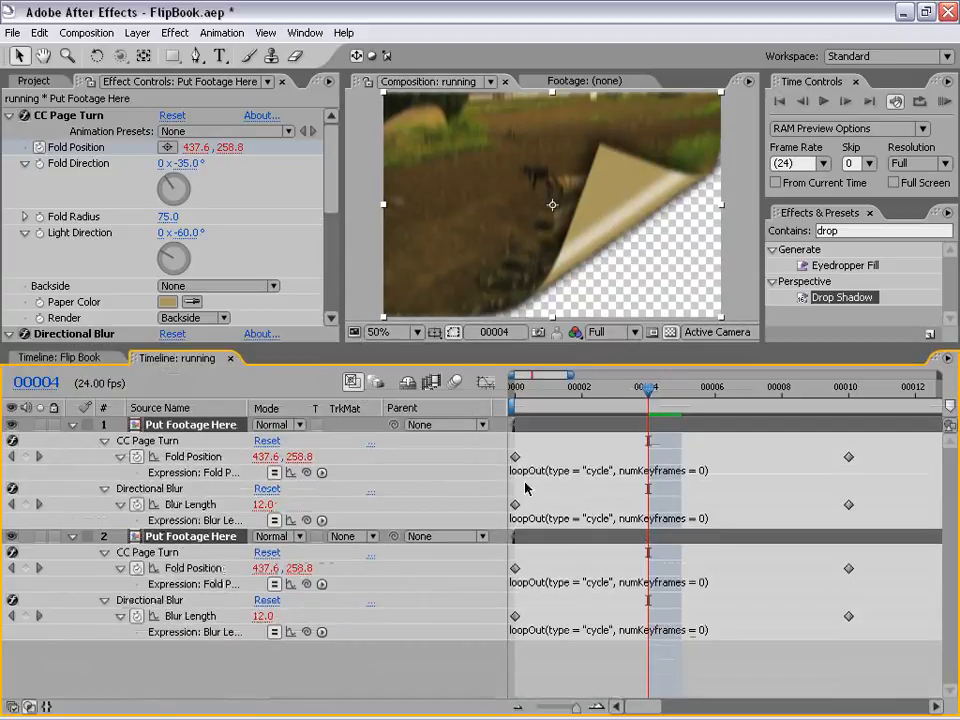
pyautogui.moveTo(880, 447); pyautogui.dragTo(550, 619)
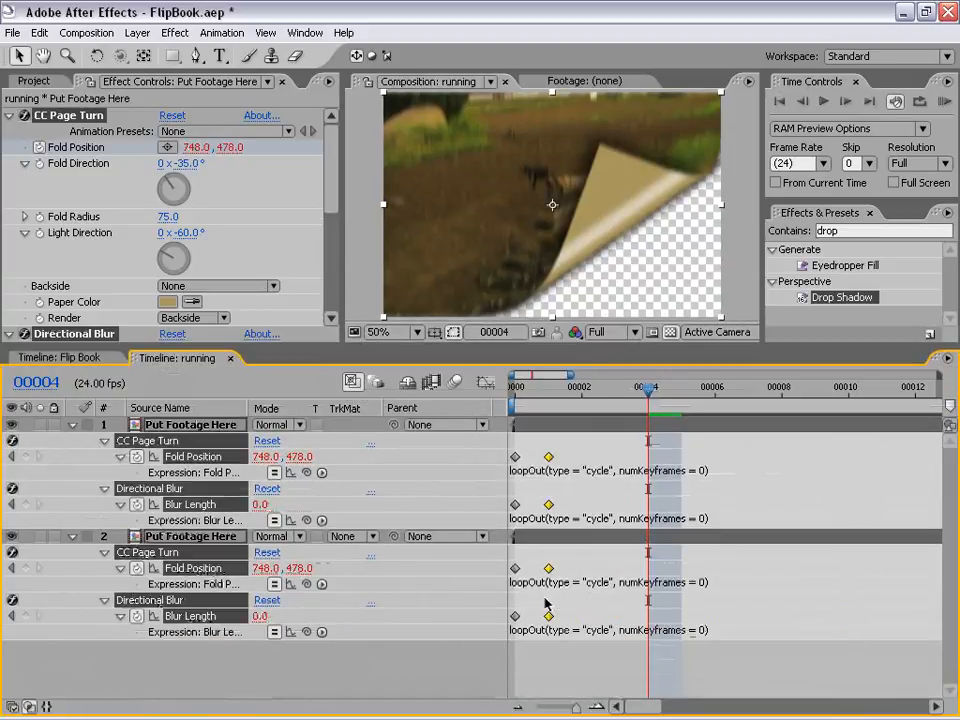
pyautogui.moveTo(514, 394); pyautogui.dragTo(581, 392)
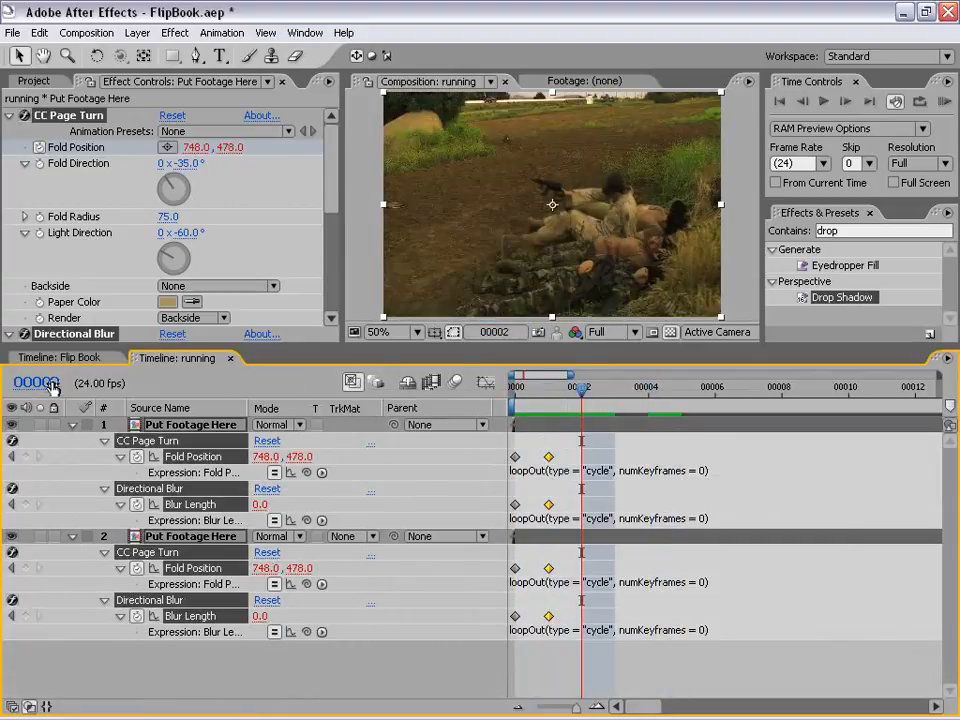
# Check the time display style in the project settings, keeping Frames with numbering starting at 0
pyautogui.click(34, 81)
pyautogui.click(13, 32)
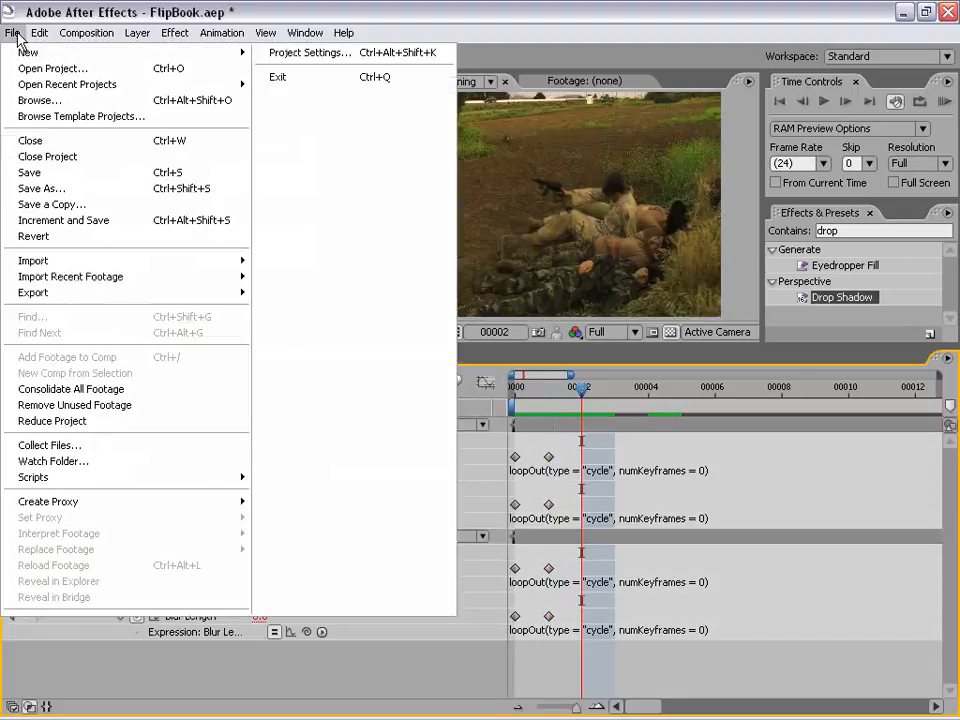
pyautogui.click(312, 54)
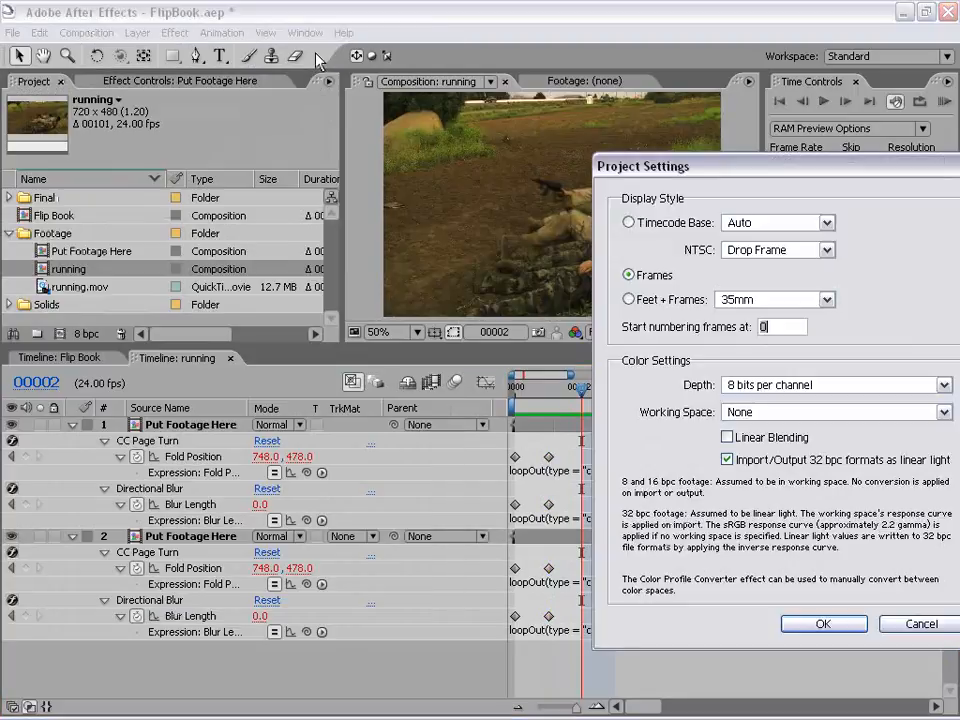
pyautogui.moveTo(708, 174); pyautogui.dragTo(464, 174)
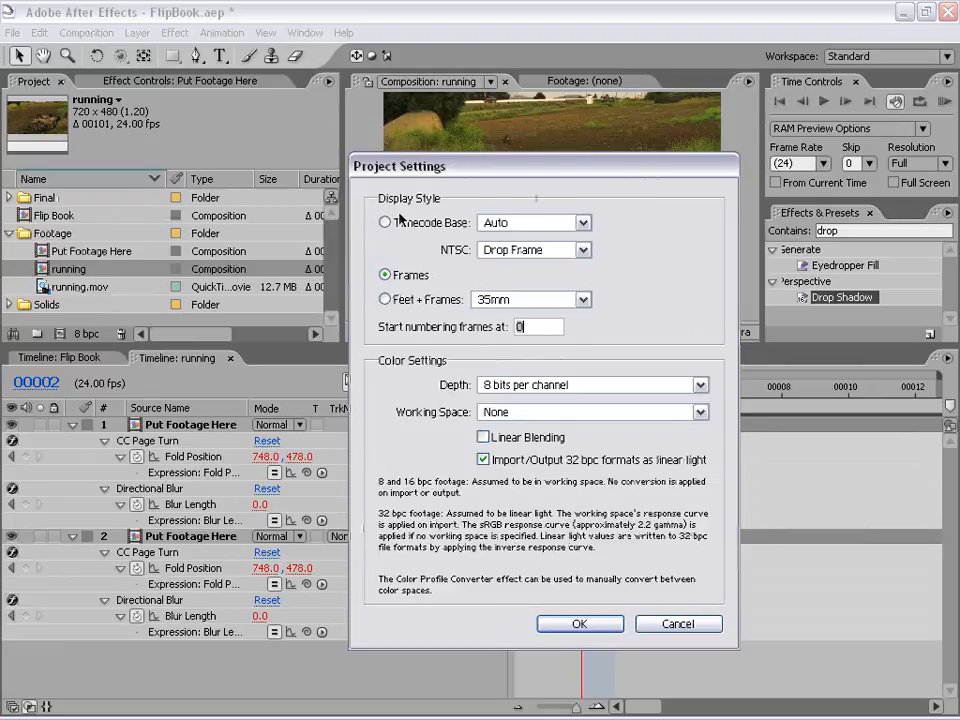
pyautogui.click(578, 625)
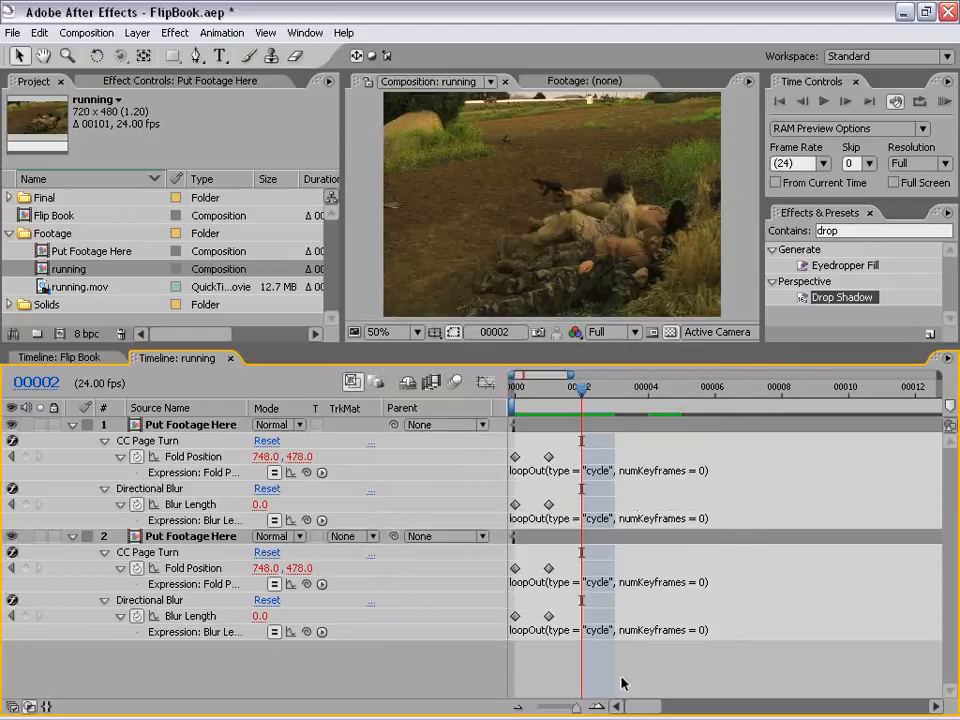
# Collapse the properties of both Put Footage Here layers in the running composition
pyautogui.click(72, 425)
pyautogui.click(72, 441)
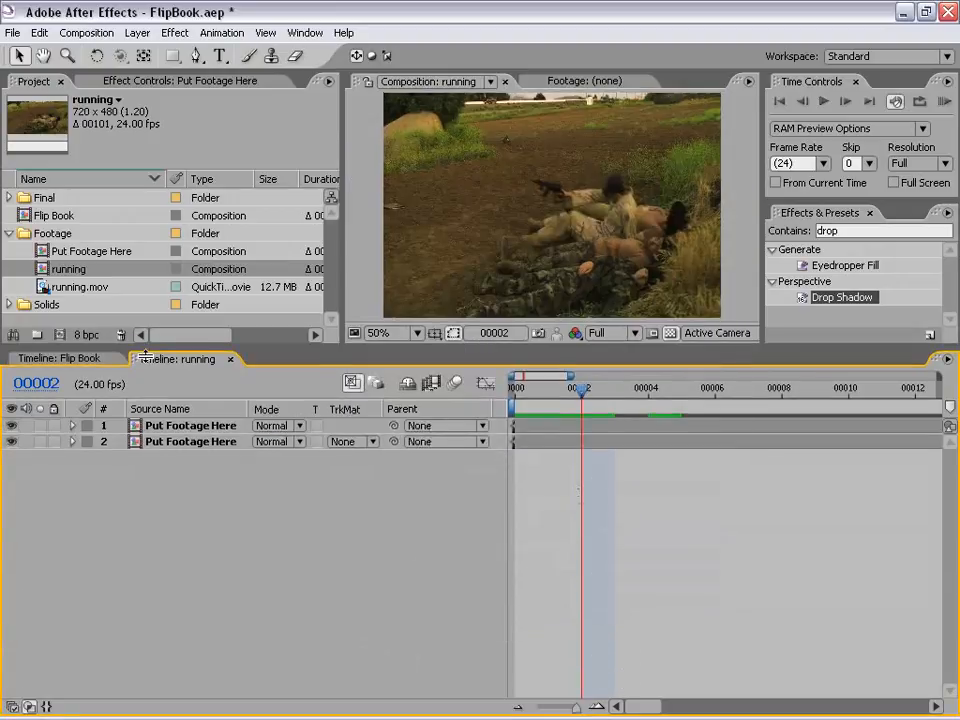
# Rename the running composition in the Footage folder as First
pyautogui.moveTo(145, 346); pyautogui.dragTo(146, 430)
pyautogui.click(80, 361)
pyautogui.click(207, 452)
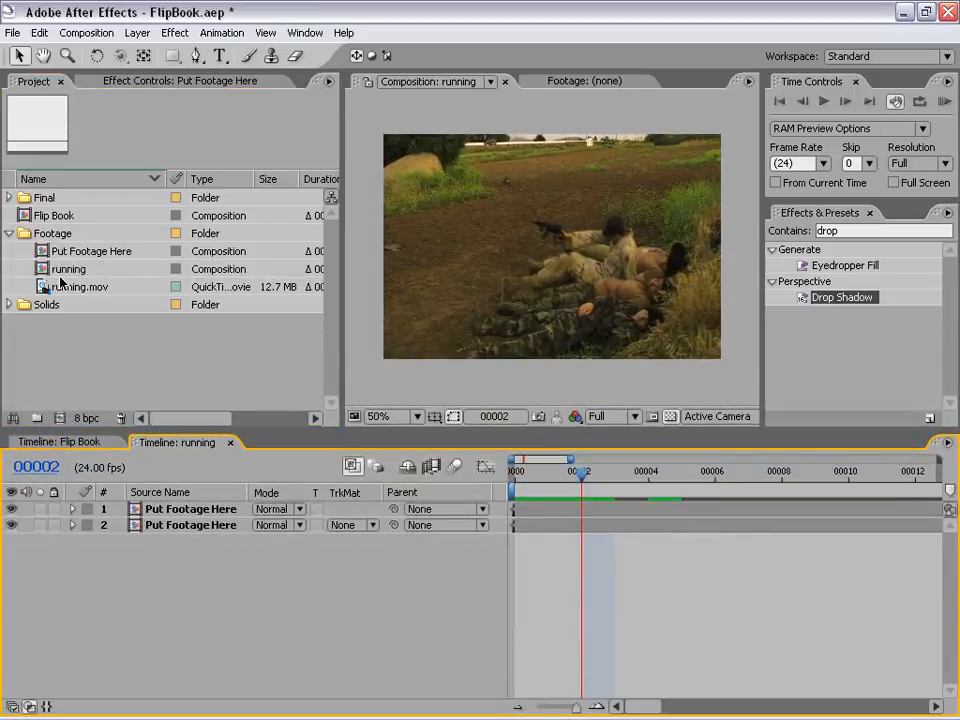
pyautogui.click(68, 270)
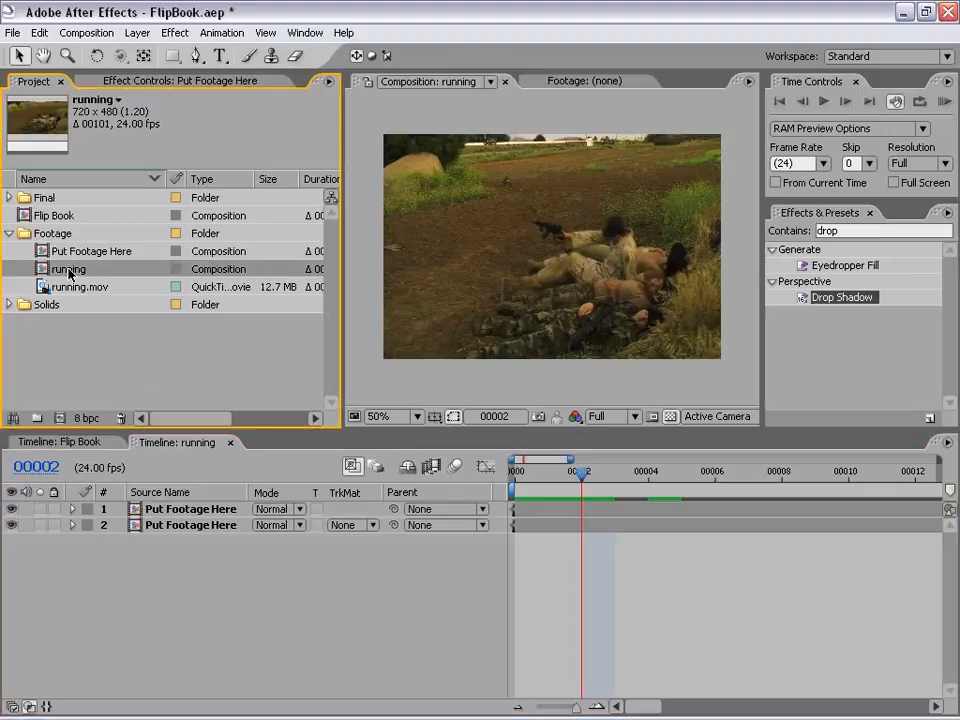
pyautogui.press('Return')
pyautogui.write('First')
pyautogui.press('Return')
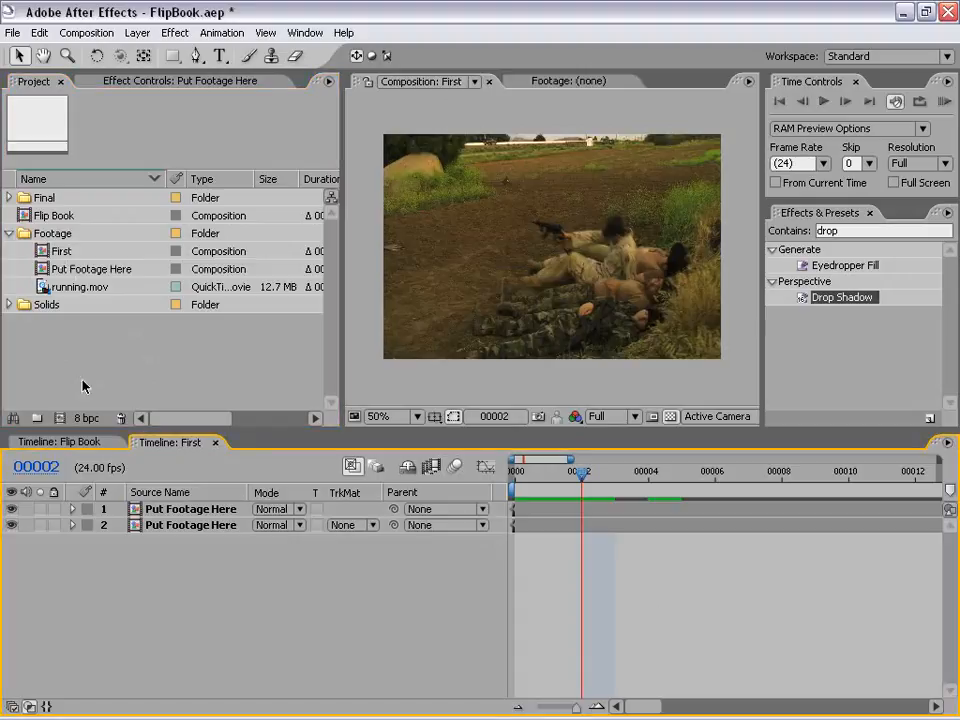
# Create a new composition from the First composition
pyautogui.click(40, 251)
pyautogui.moveTo(42, 251); pyautogui.dragTo(62, 420)
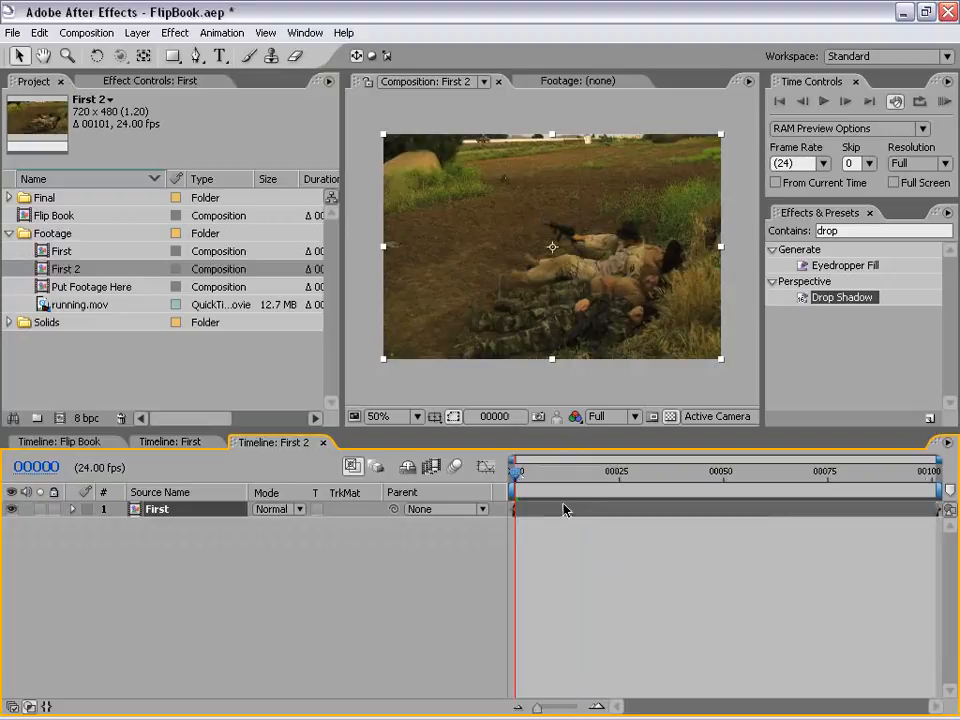
pyautogui.click(579, 563)
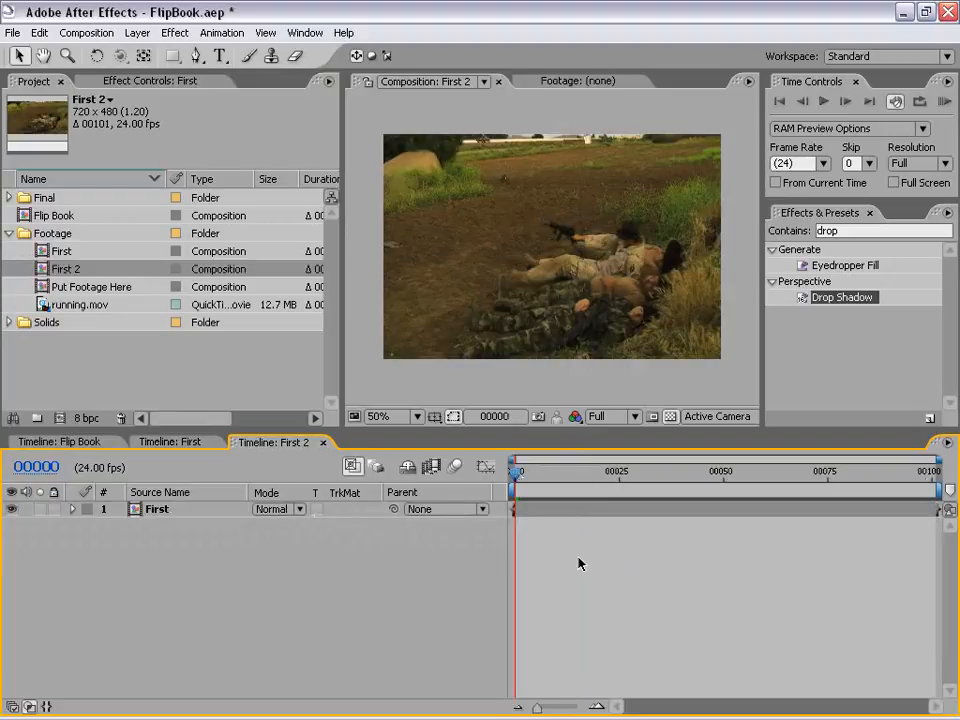
# Copy the lower Put Footage Here layer from First into the First 2 composition and give it the Gold label
pyautogui.click(195, 443)
pyautogui.click(171, 528)
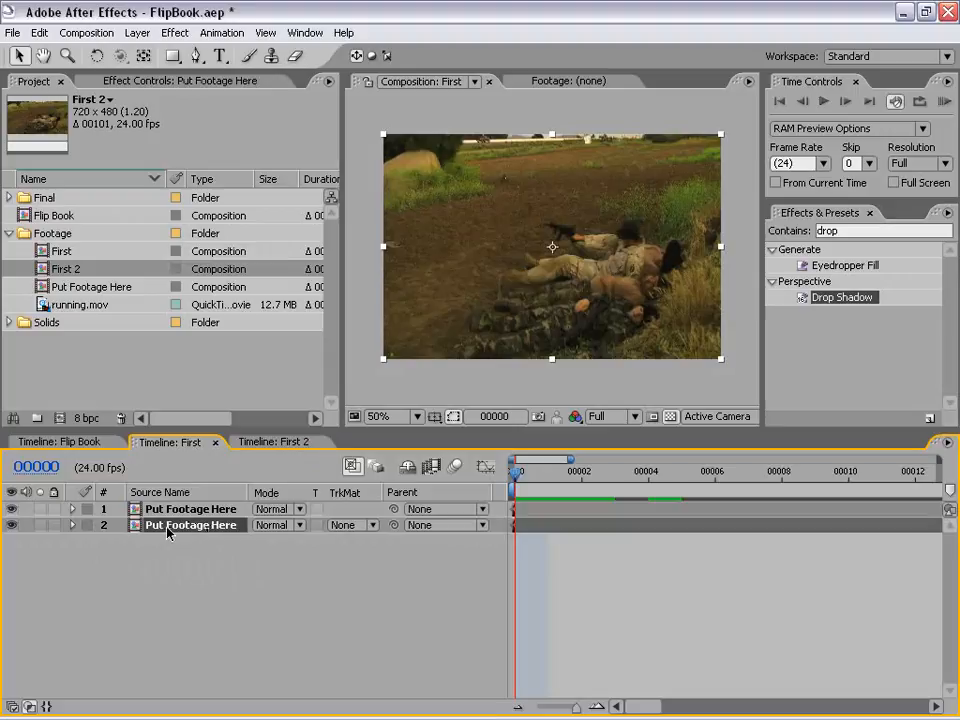
pyautogui.click(39, 32)
pyautogui.click(56, 126)
pyautogui.click(279, 448)
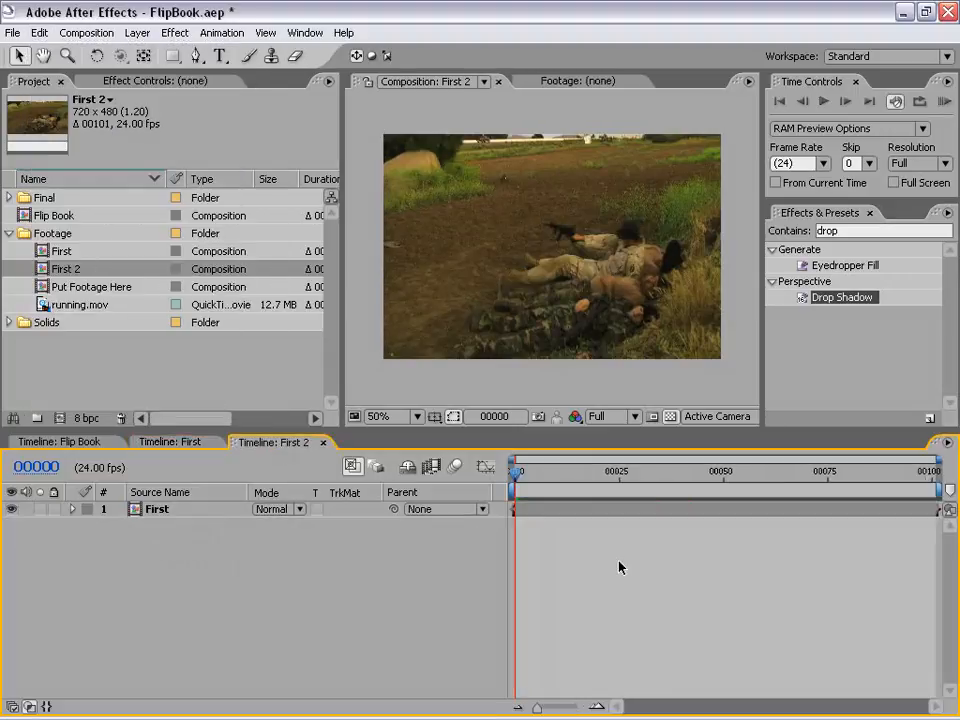
pyautogui.click(39, 32)
pyautogui.click(57, 158)
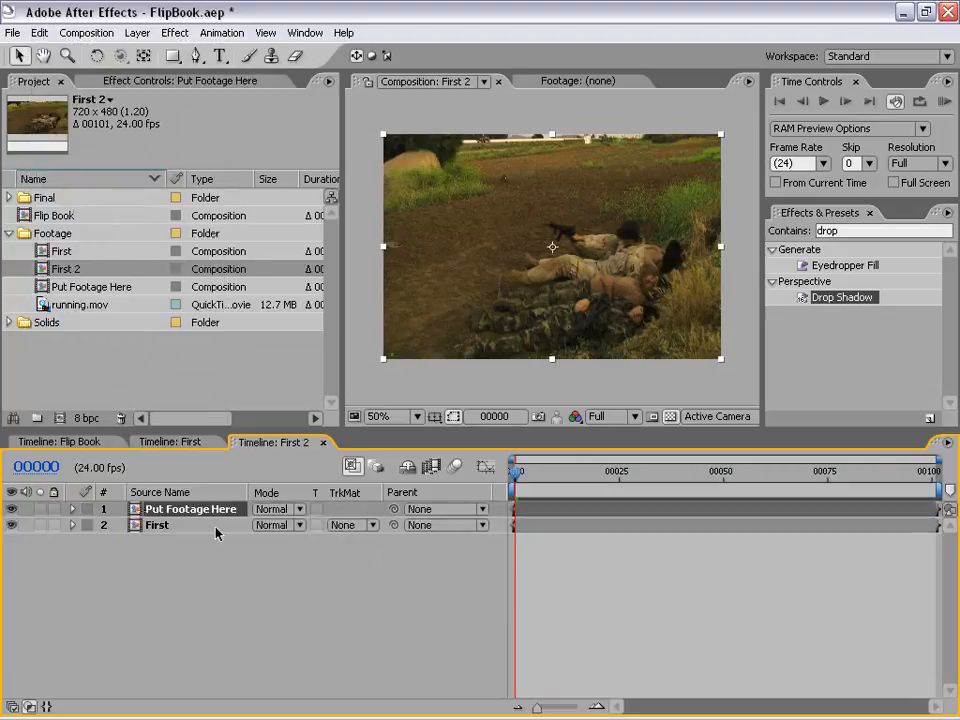
pyautogui.click(88, 510)
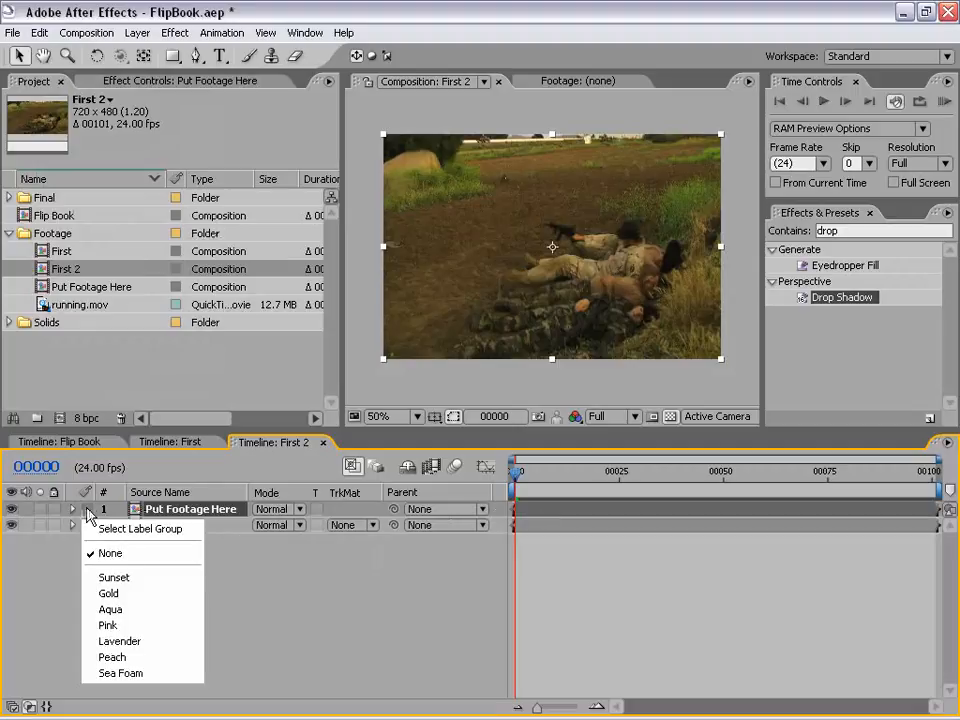
pyautogui.click(108, 593)
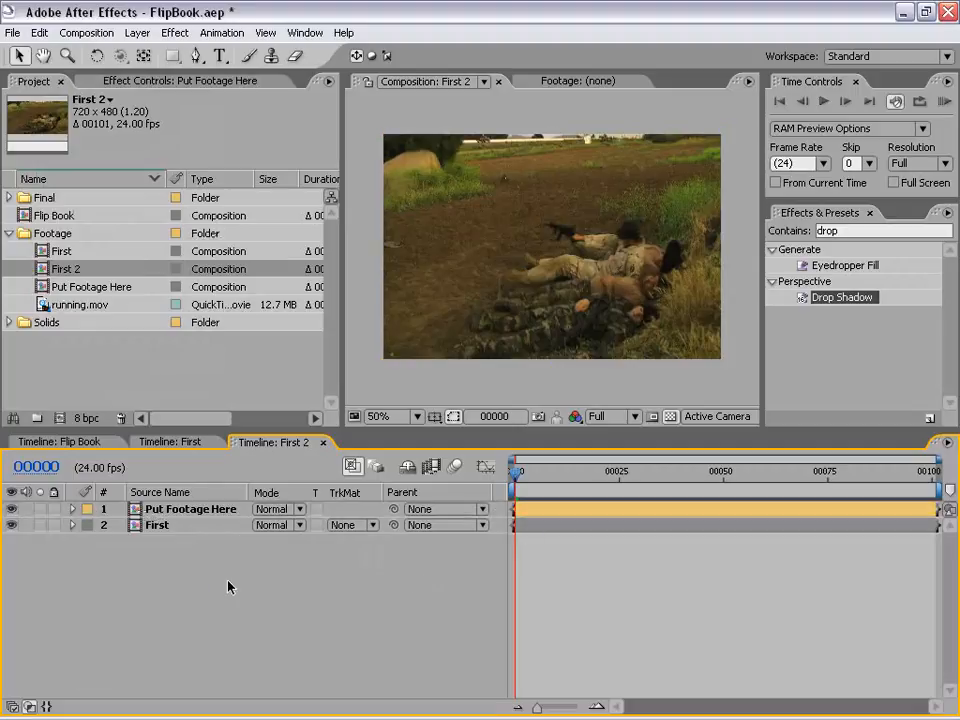
# Shift the First layer in the First 2 composition so that it starts at frame 1
pyautogui.click(160, 526)
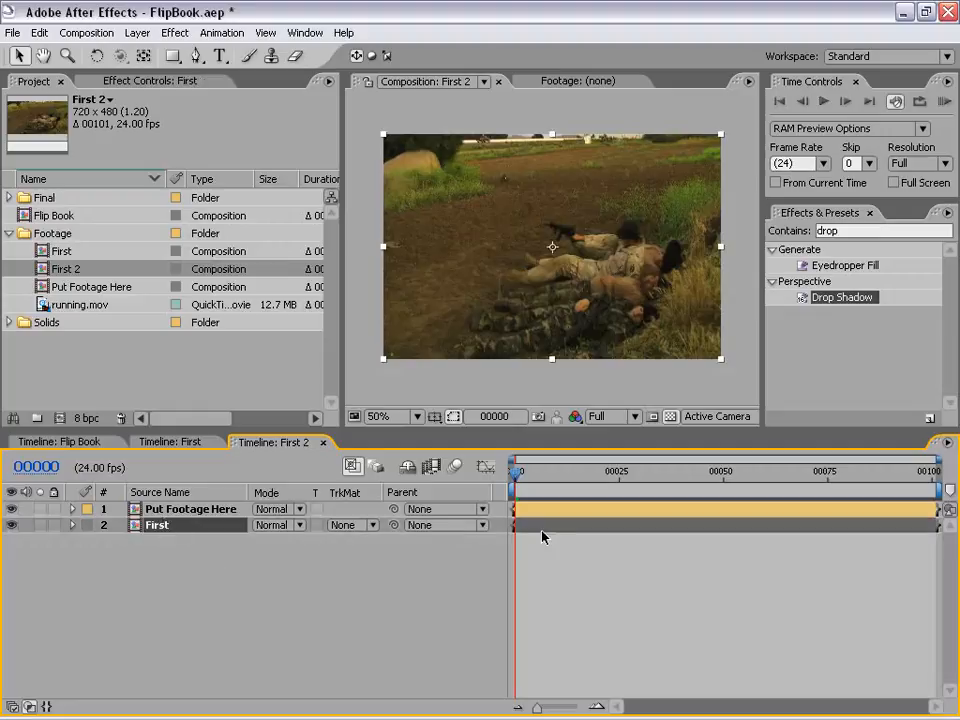
pyautogui.press('=')
pyautogui.press('=')
pyautogui.press('=')
pyautogui.press('=')
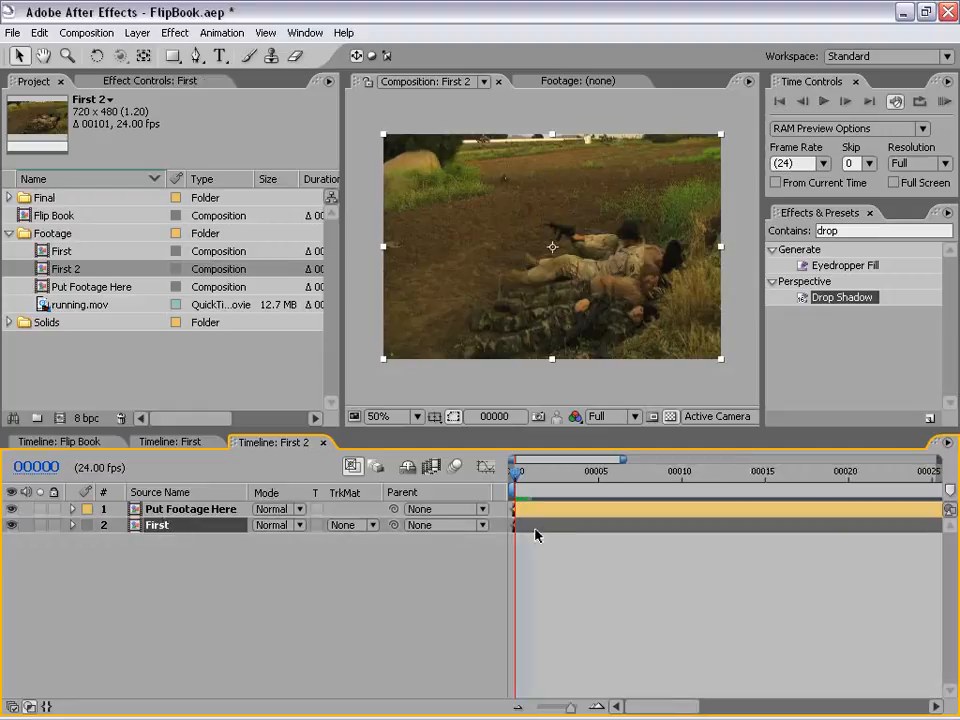
pyautogui.moveTo(524, 528); pyautogui.dragTo(555, 529)
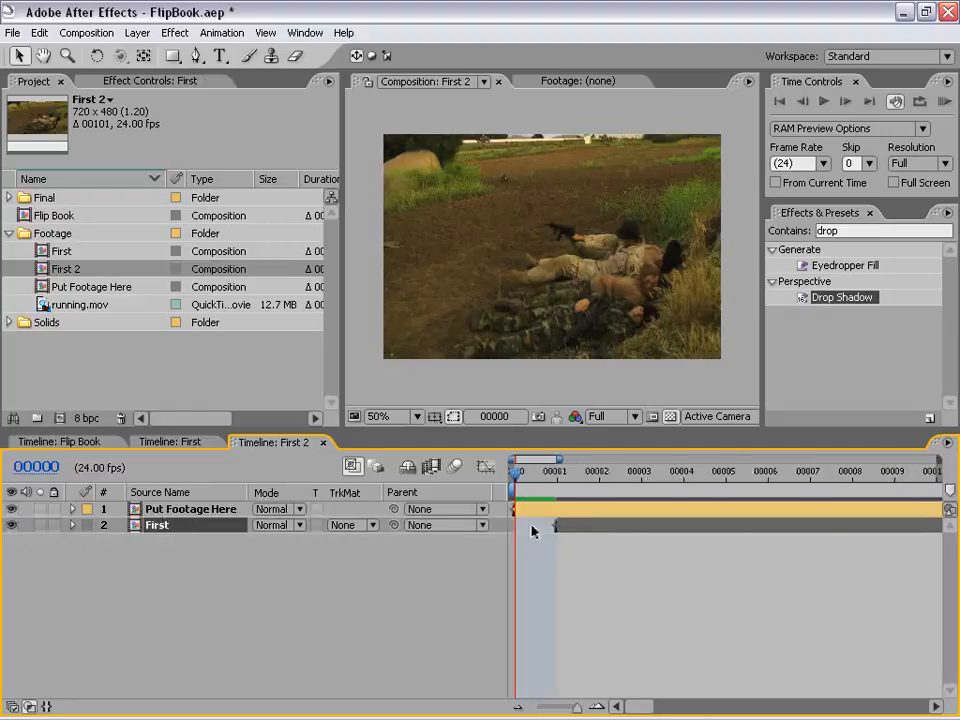
# Move the Put Footage Here layer below the First layer in the First 2 composition
pyautogui.click(178, 510)
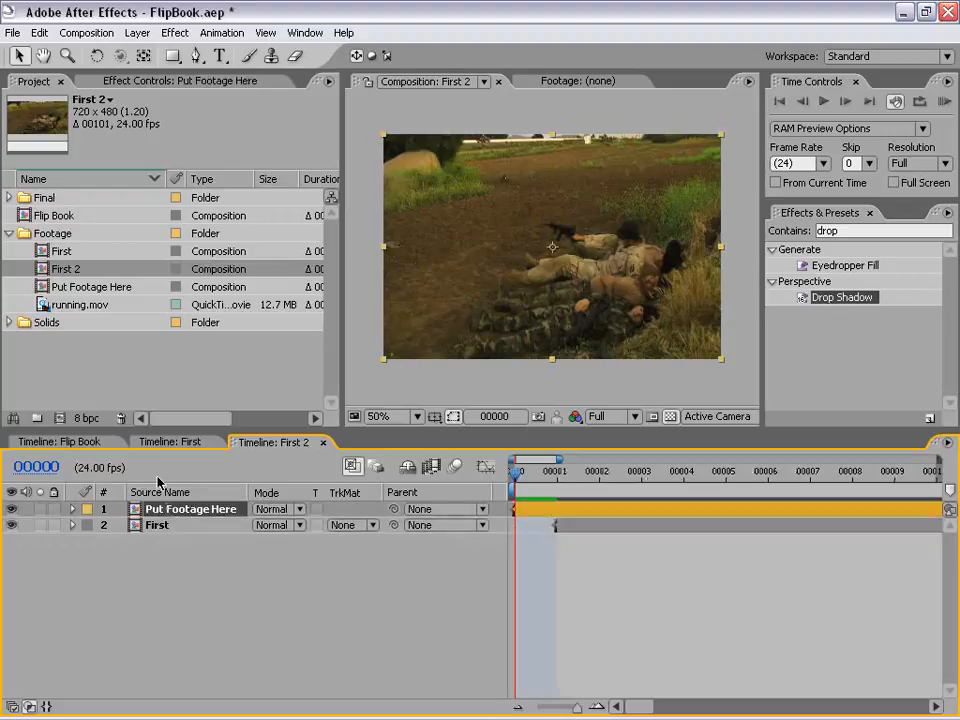
pyautogui.click(152, 442)
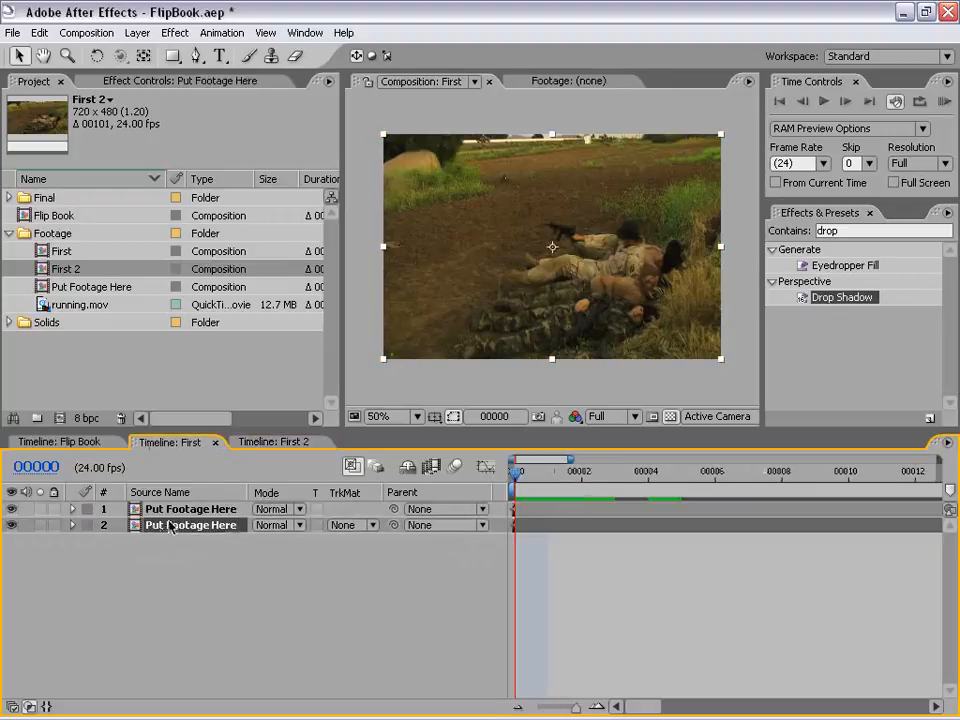
pyautogui.click(268, 442)
pyautogui.hotkey('ctrl', '[')
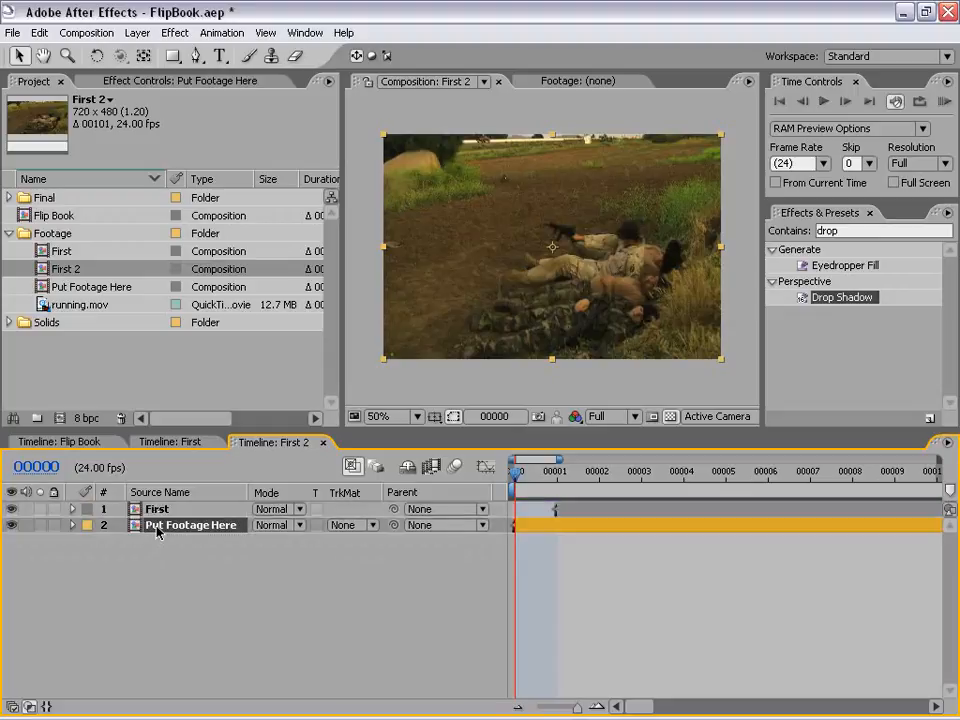
# Disable and collapse CC Page Turn, Directional Blur and Drop Shadow on the Put Footage Here layer
pyautogui.click(117, 84)
pyautogui.click(9, 115)
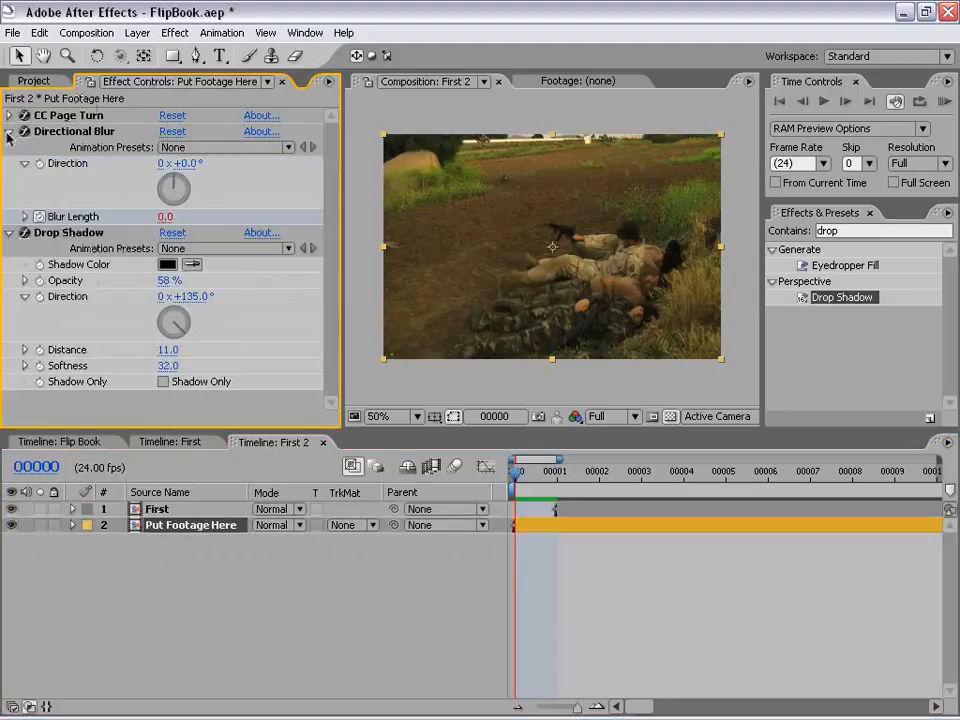
pyautogui.click(9, 131)
pyautogui.click(9, 147)
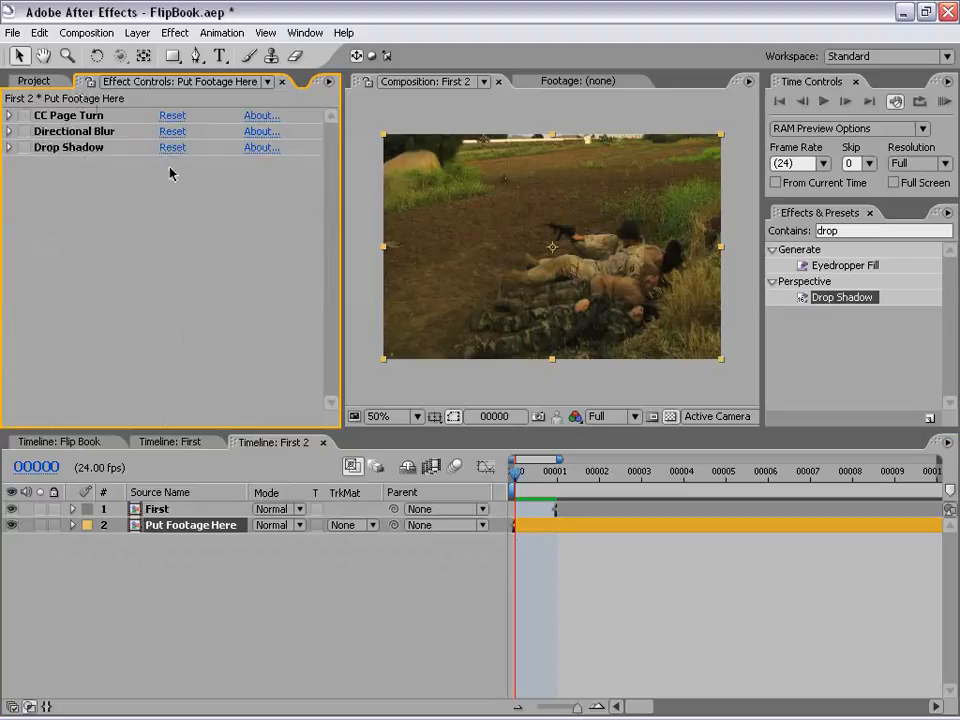
pyautogui.click(568, 576)
# Compare the First layer with the Put Footage Here layer at frames 1 and 5 by hiding and showing First
pyautogui.click(555, 478)
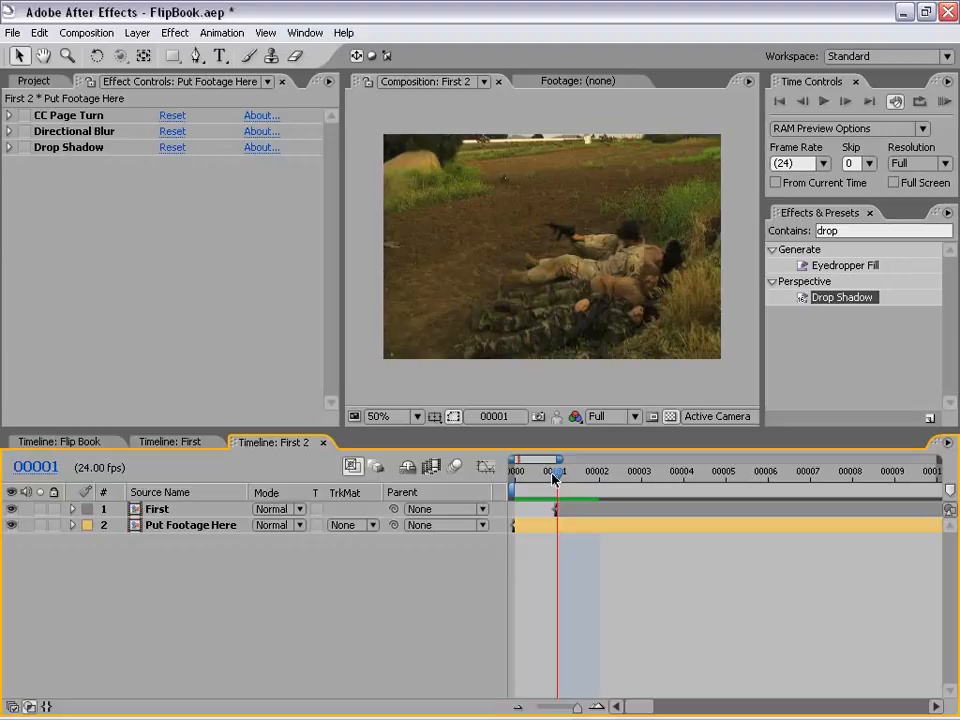
pyautogui.click(577, 509)
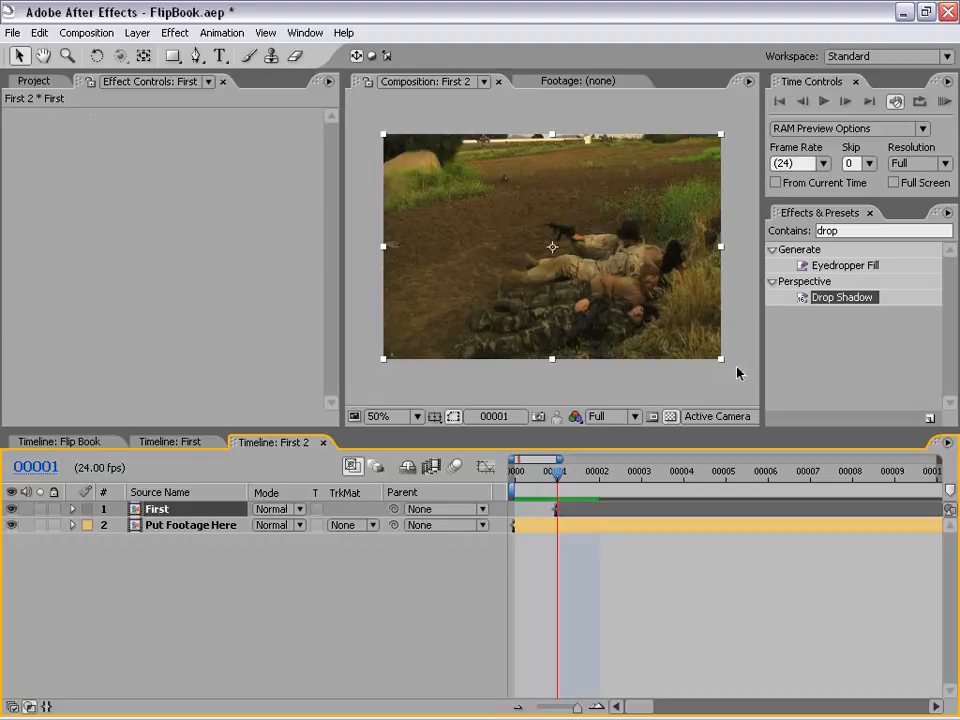
pyautogui.click(12, 510)
pyautogui.click(12, 510)
pyautogui.moveTo(591, 470); pyautogui.dragTo(725, 471)
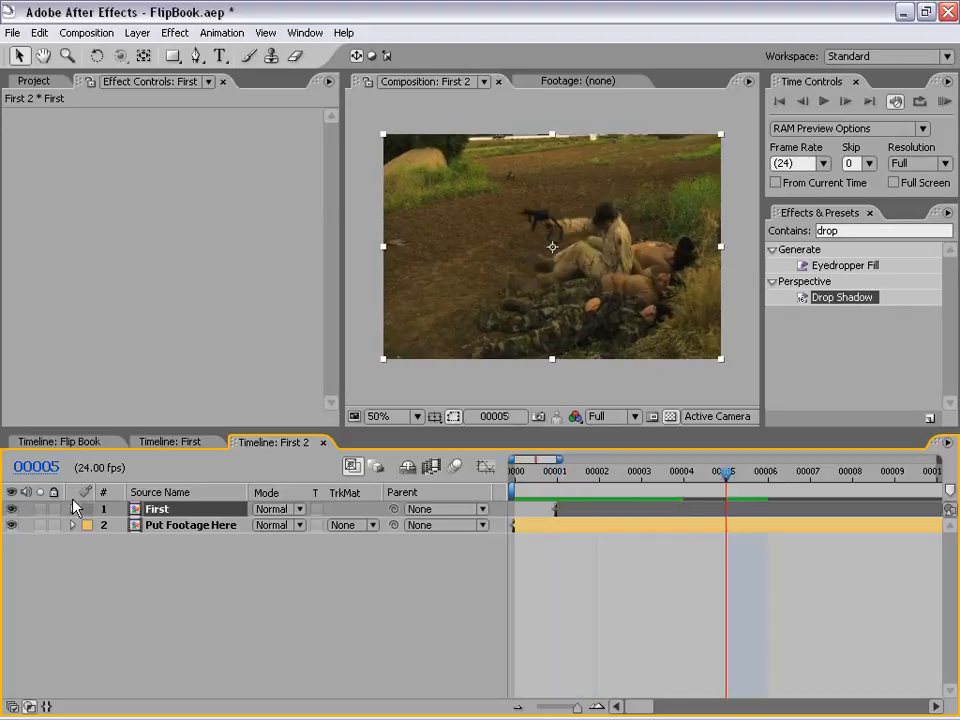
pyautogui.click(12, 510)
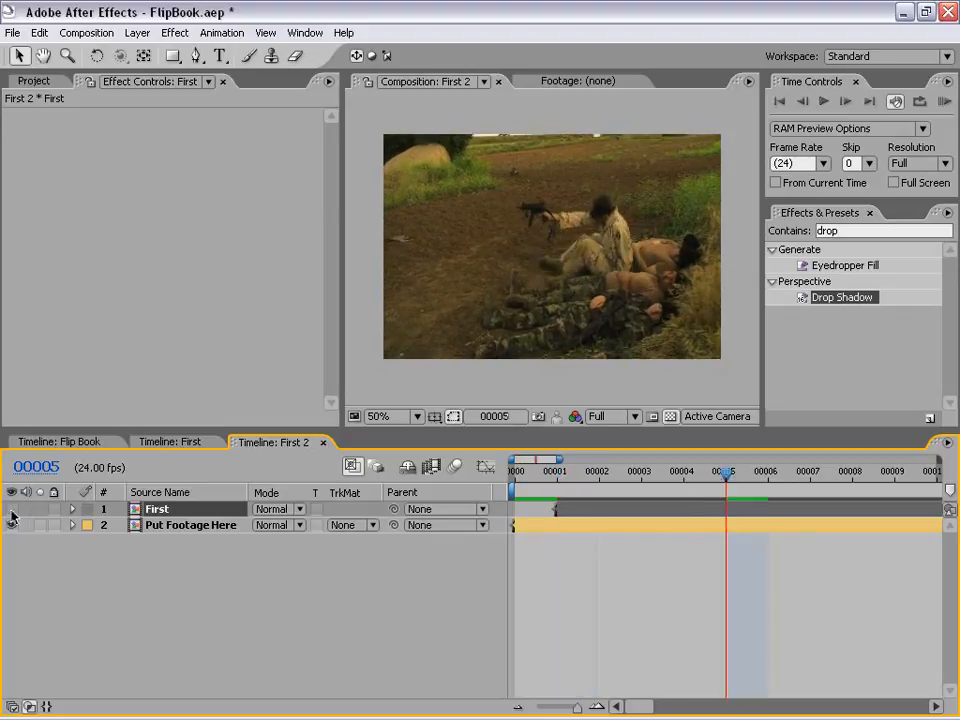
pyautogui.click(12, 510)
pyautogui.click(558, 474)
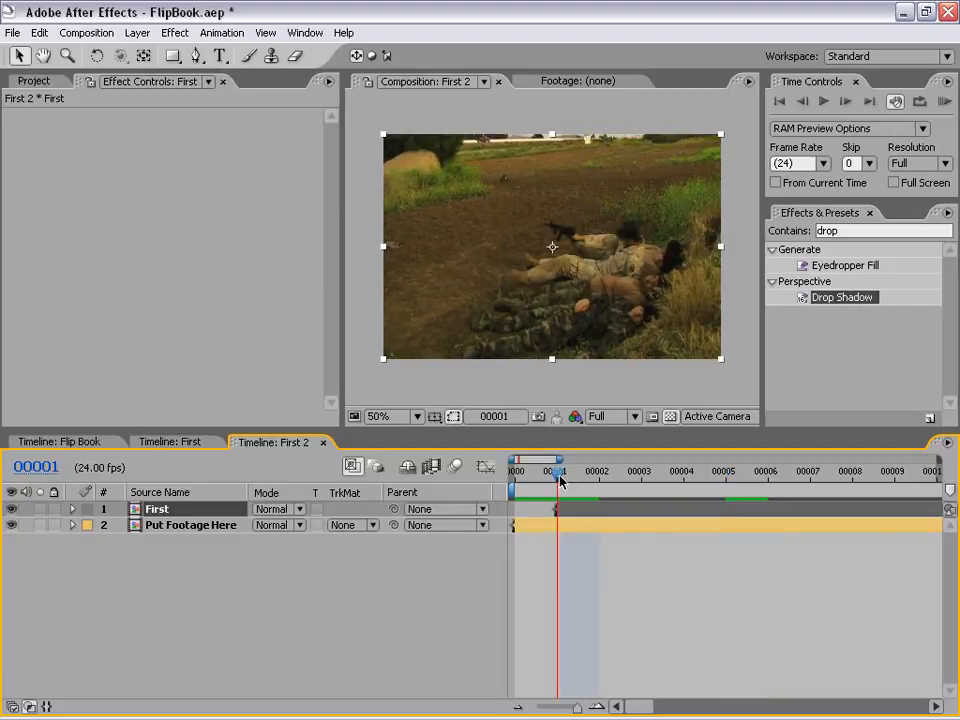
pyautogui.click(648, 573)
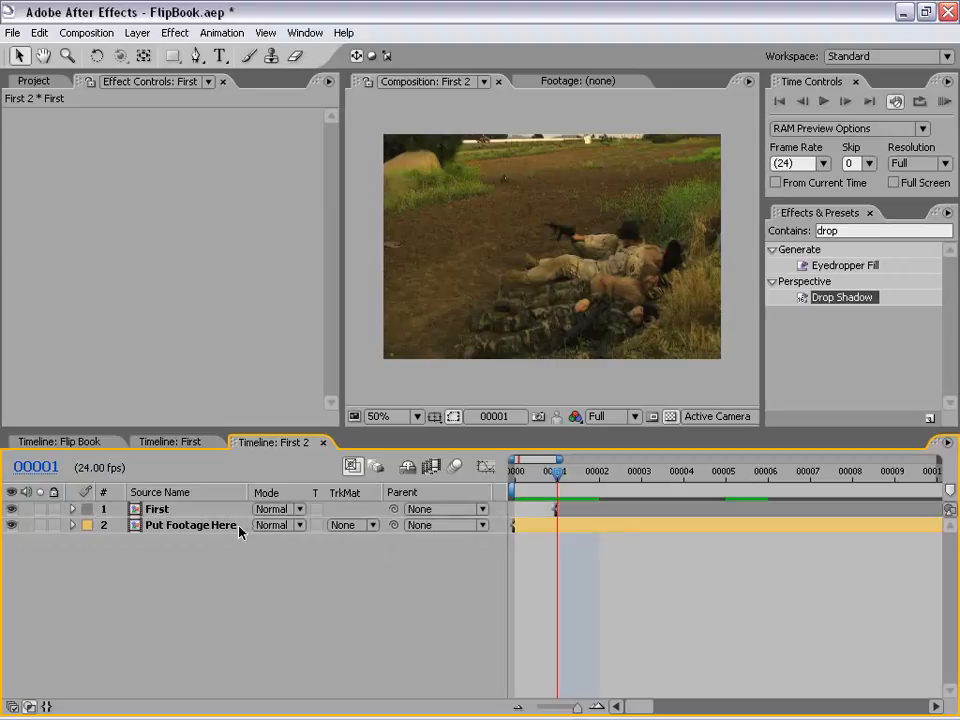
# Apply Posterize Time to the Put Footage Here layer, leaving its frame rate at 24
pyautogui.click(170, 526)
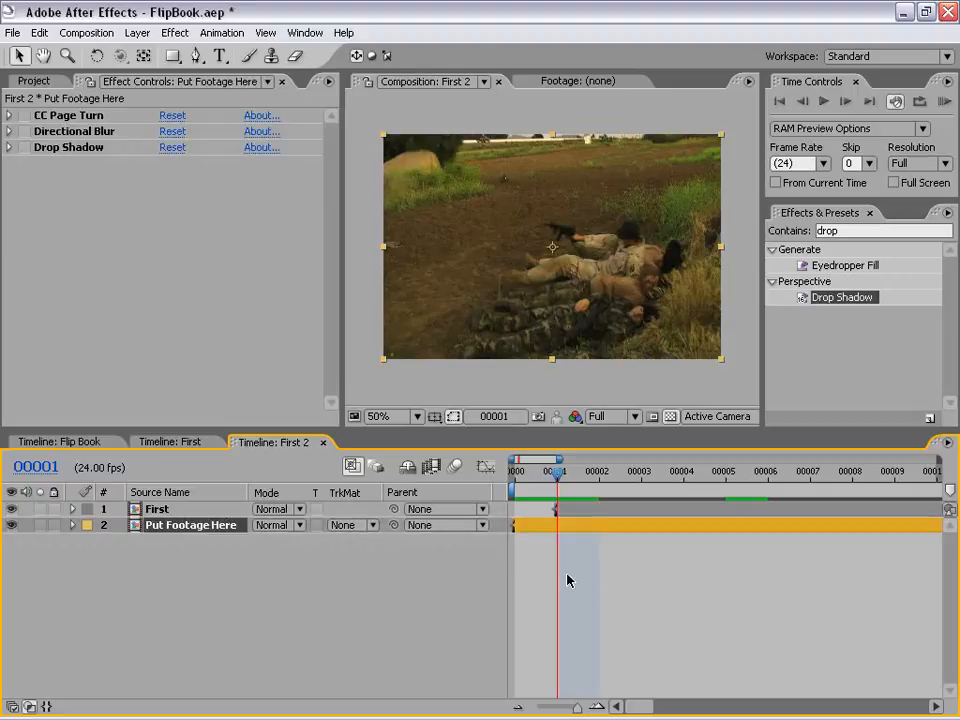
pyautogui.click(782, 242)
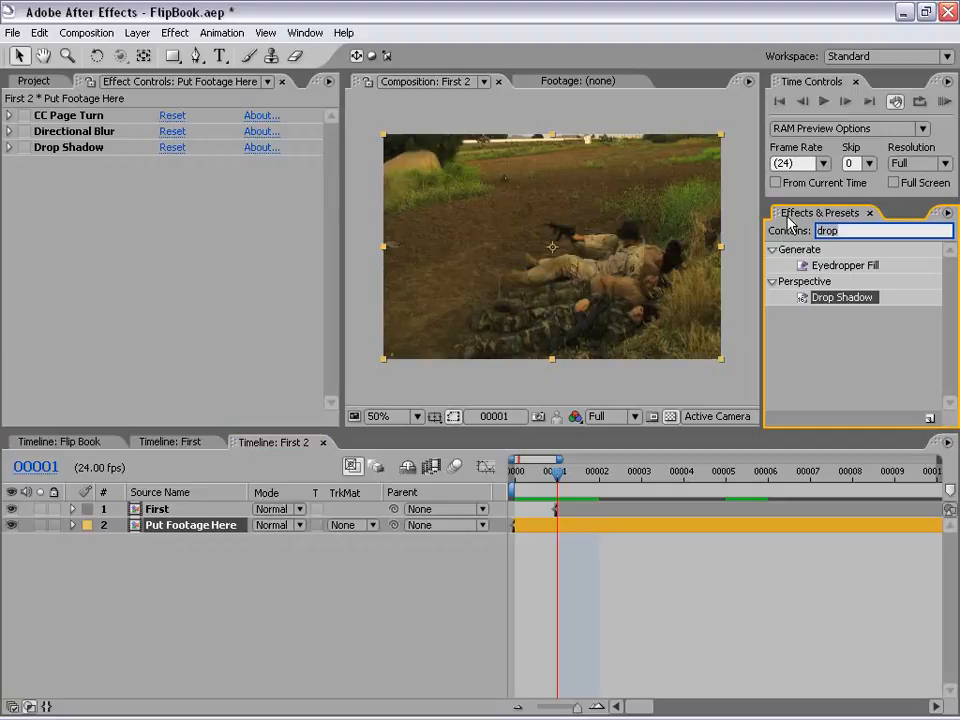
pyautogui.write('poste')
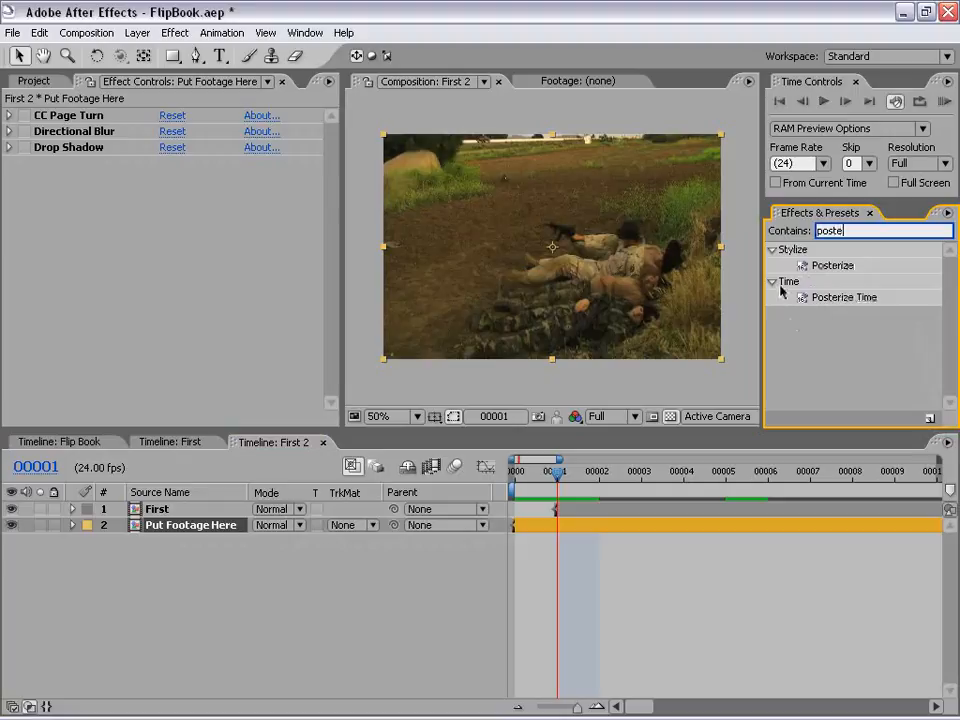
pyautogui.moveTo(804, 298); pyautogui.dragTo(566, 528)
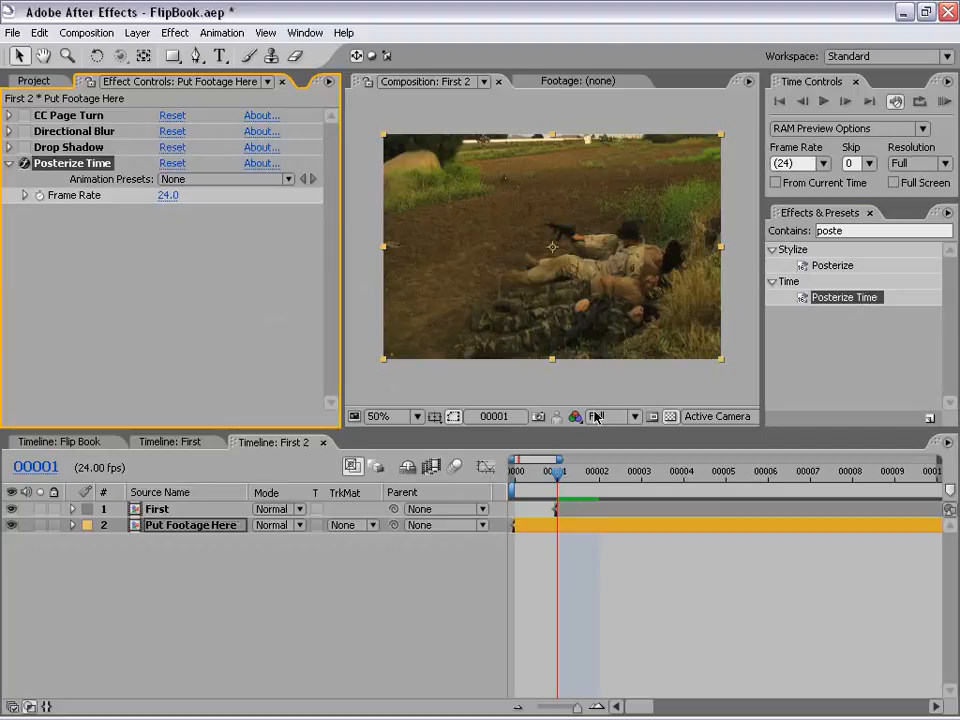
pyautogui.click(676, 623)
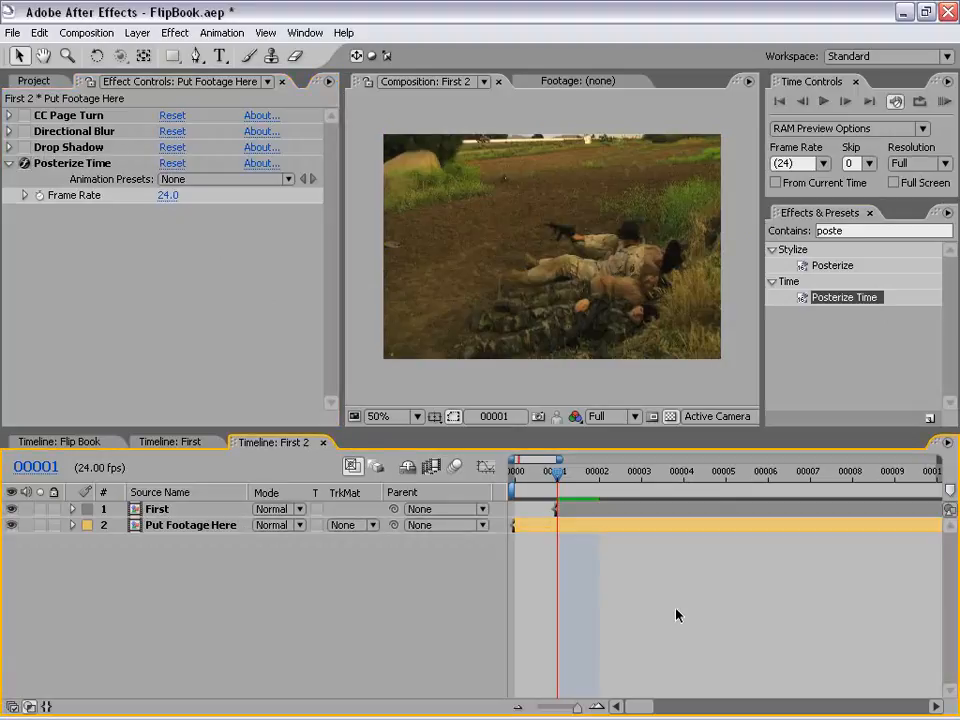
pyautogui.click(62, 165)
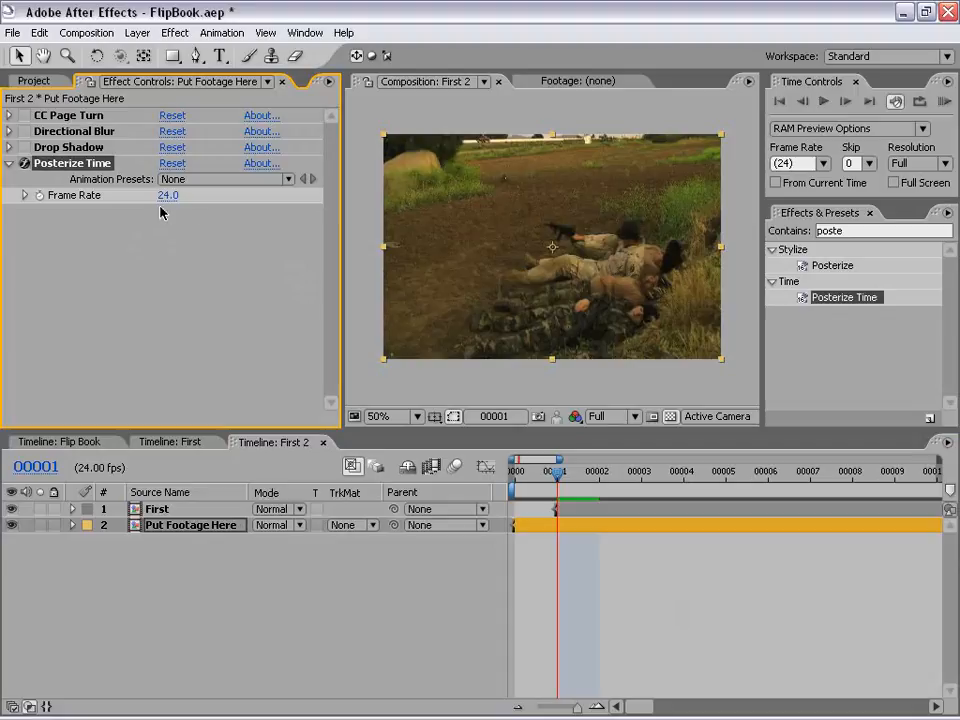
pyautogui.click(591, 596)
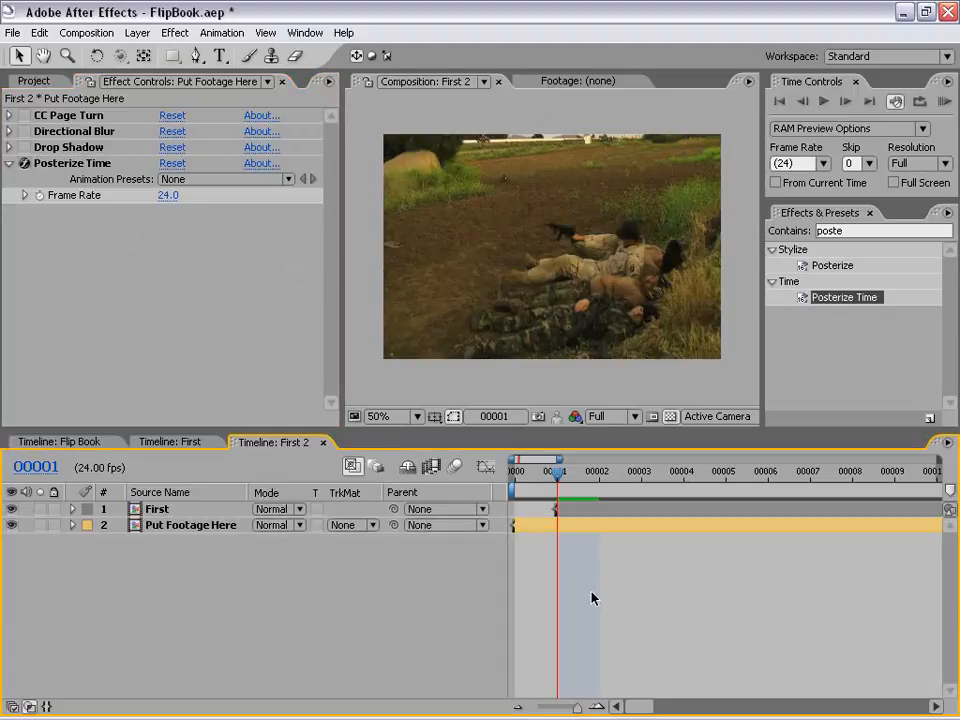
# Rename the First 2 composition as Second
pyautogui.click(31, 80)
pyautogui.click(94, 355)
pyautogui.click(62, 268)
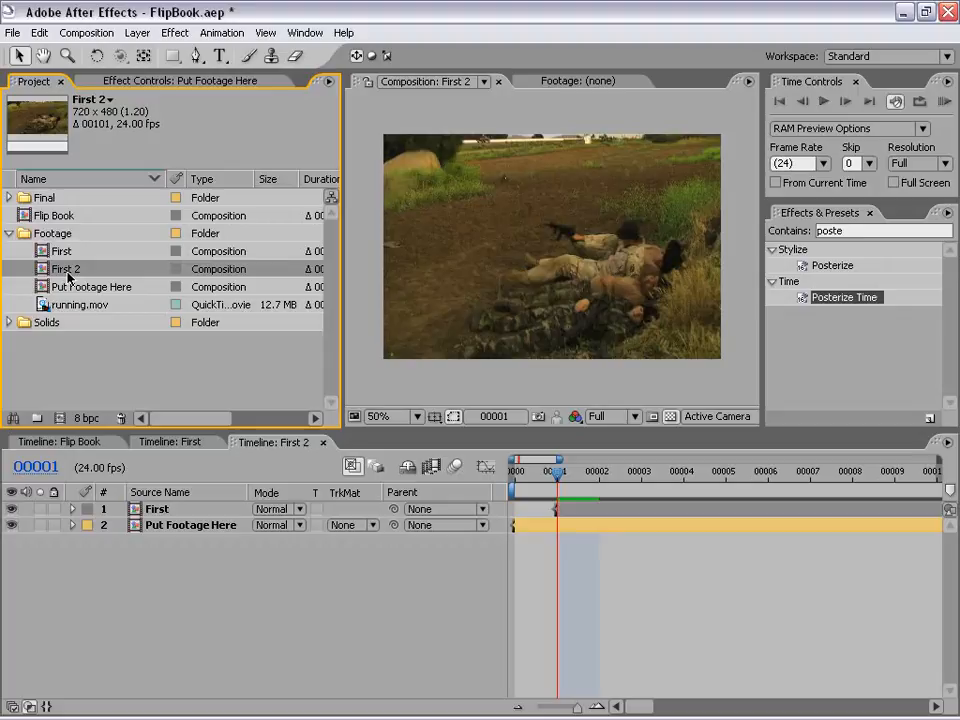
pyautogui.press('Return')
pyautogui.write('Second')
pyautogui.press('Return')
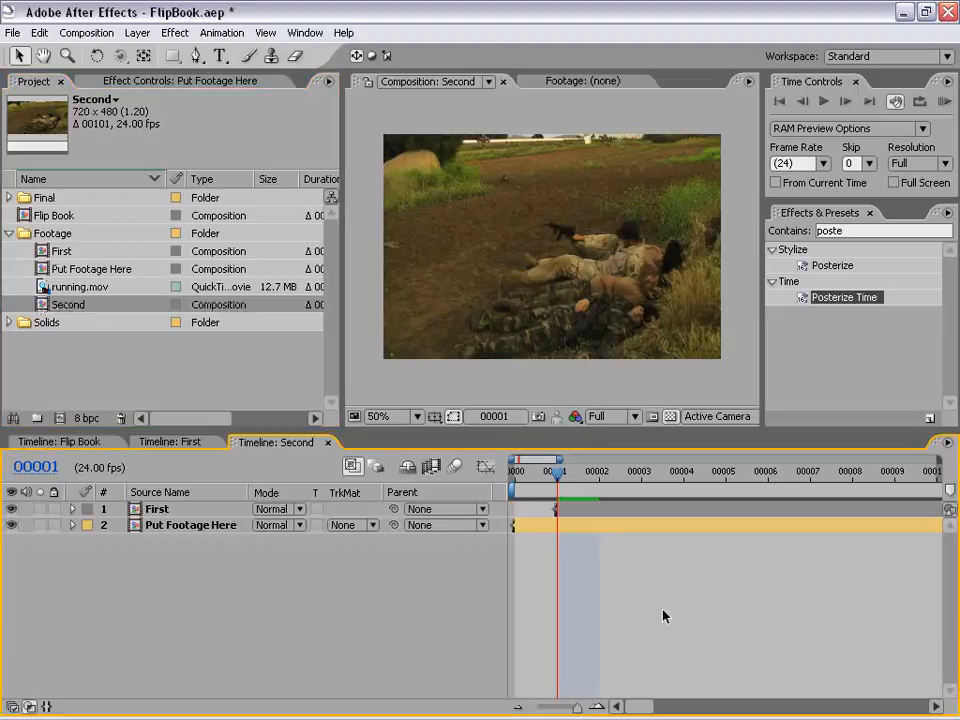
# Nest Second in a new composition and time-remap its layer with an extra keyframe at frame 16
pyautogui.moveTo(46, 305); pyautogui.dragTo(58, 418)
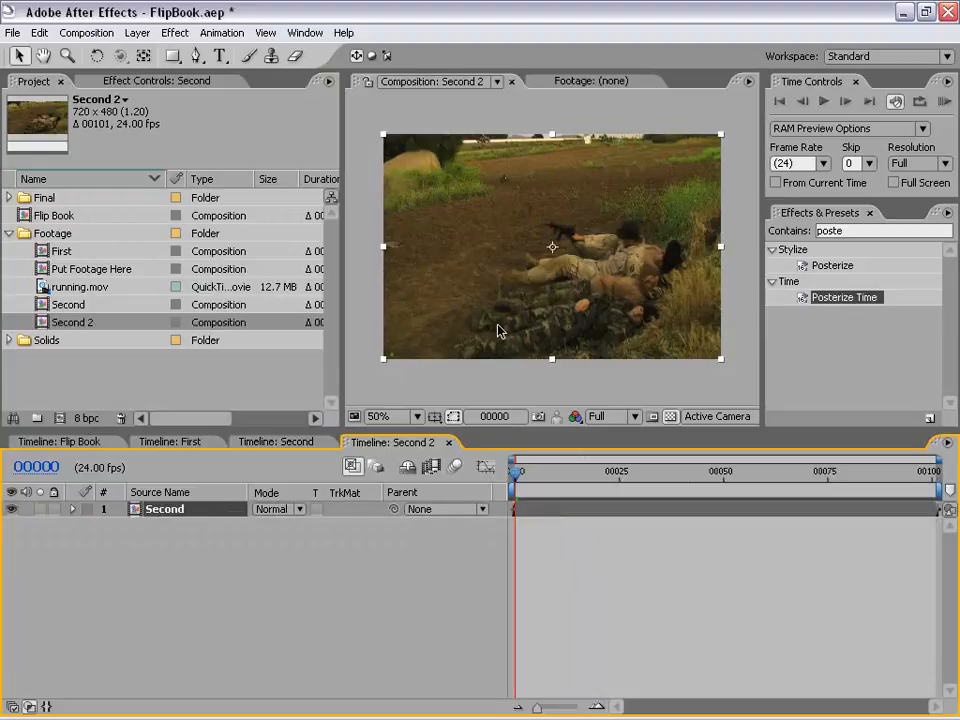
pyautogui.rightClick(525, 511)
pyautogui.moveTo(560, 408)
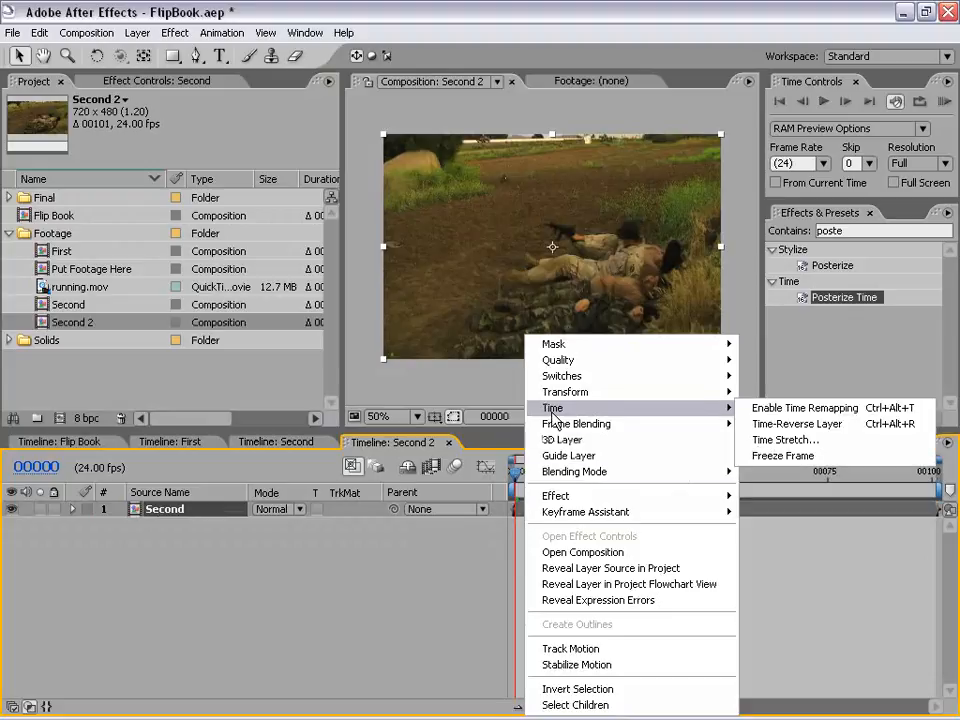
pyautogui.click(808, 408)
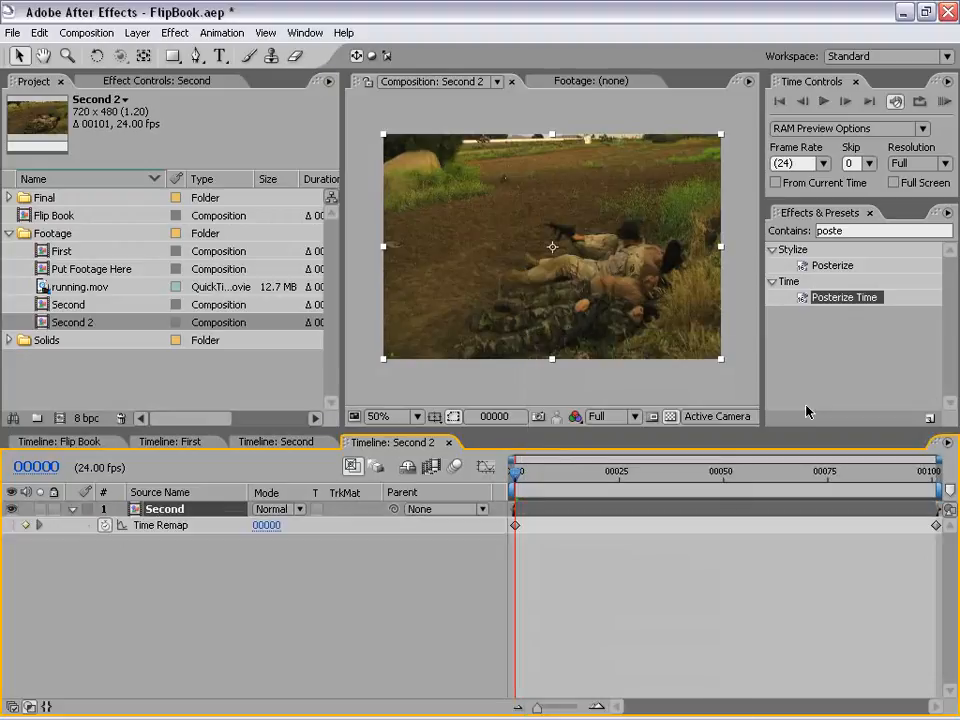
pyautogui.moveTo(516, 471); pyautogui.dragTo(583, 477)
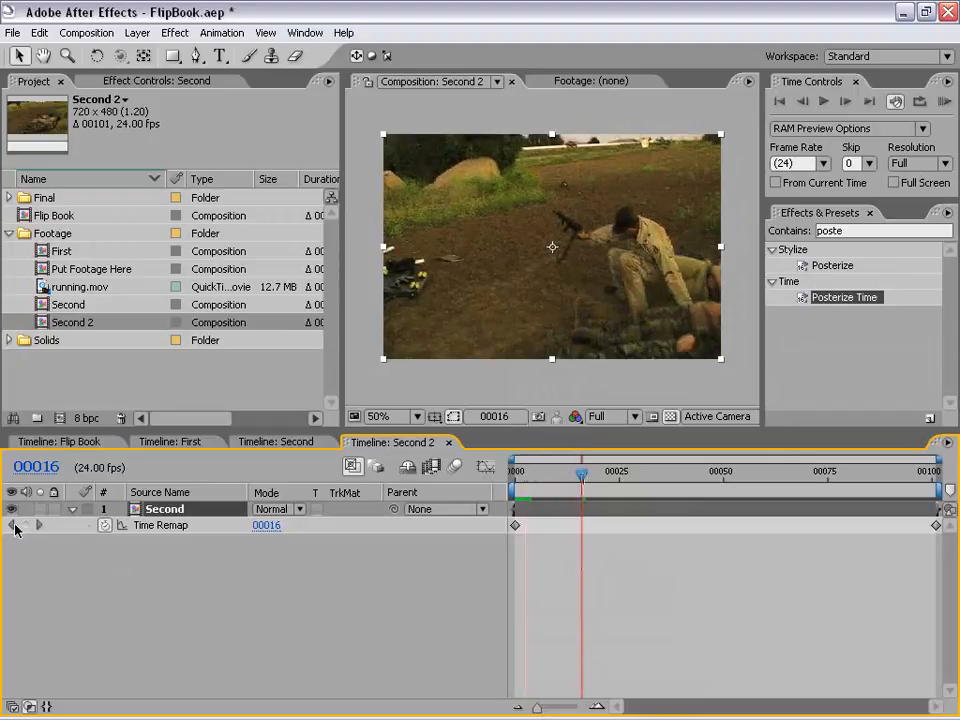
pyautogui.click(27, 525)
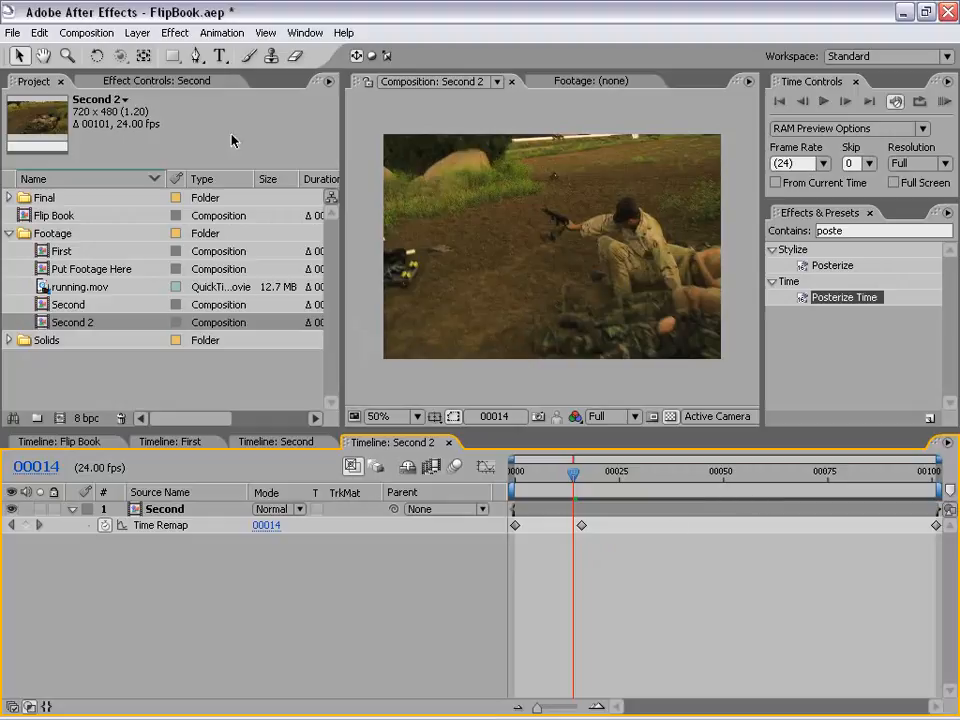
# Set the Second 2 composition's duration to 202 frames and extend the Second layer to its end
pyautogui.click(90, 33)
pyautogui.click(104, 76)
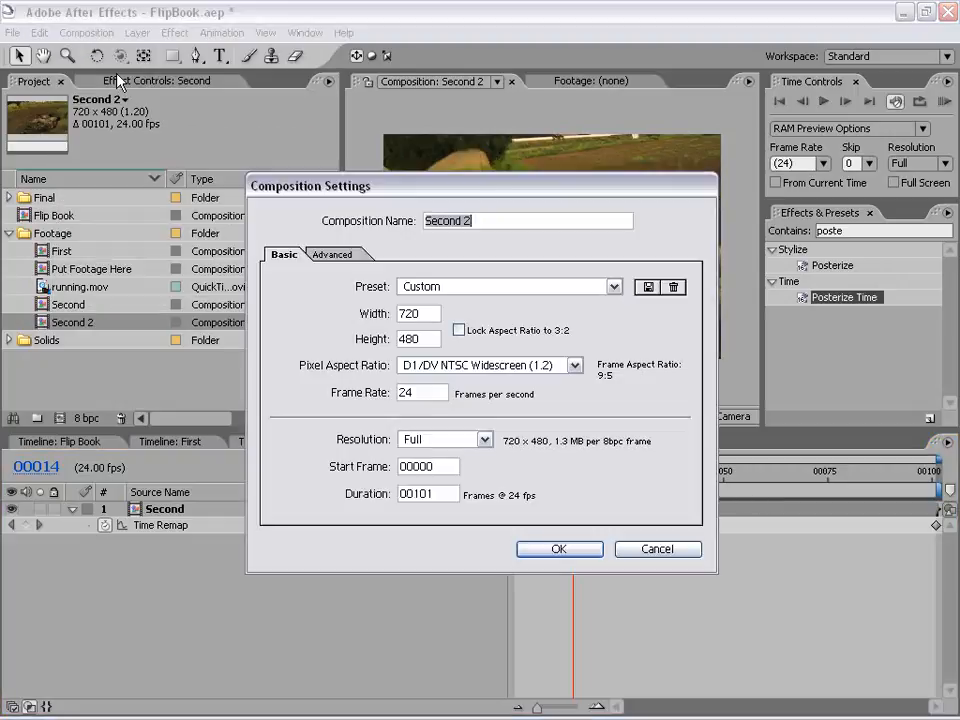
pyautogui.moveTo(448, 495); pyautogui.dragTo(413, 495)
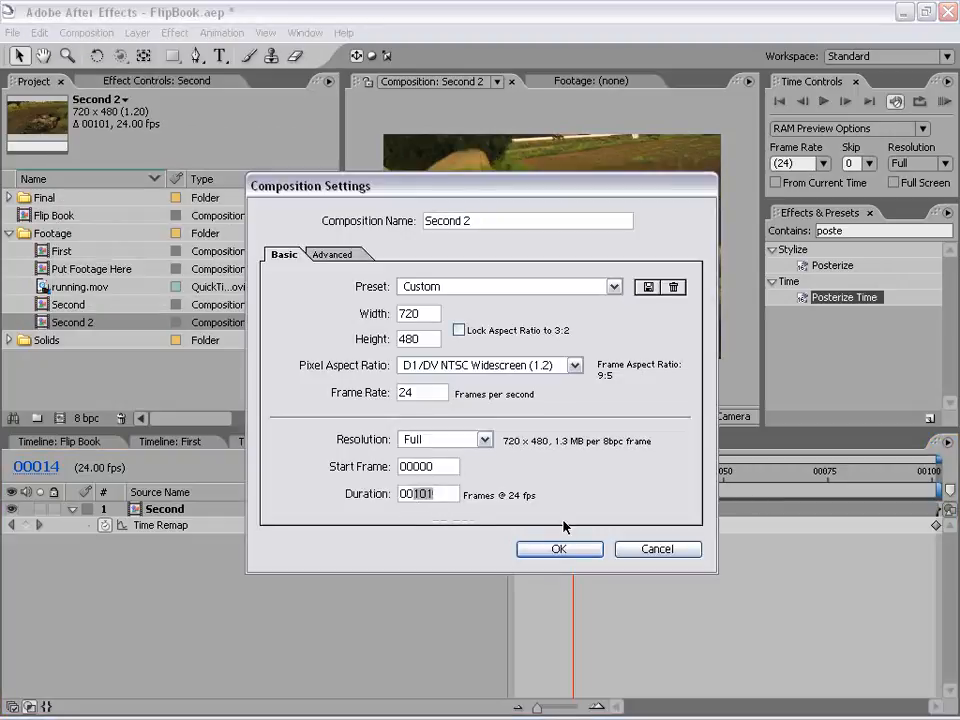
pyautogui.write('202')
pyautogui.click(559, 549)
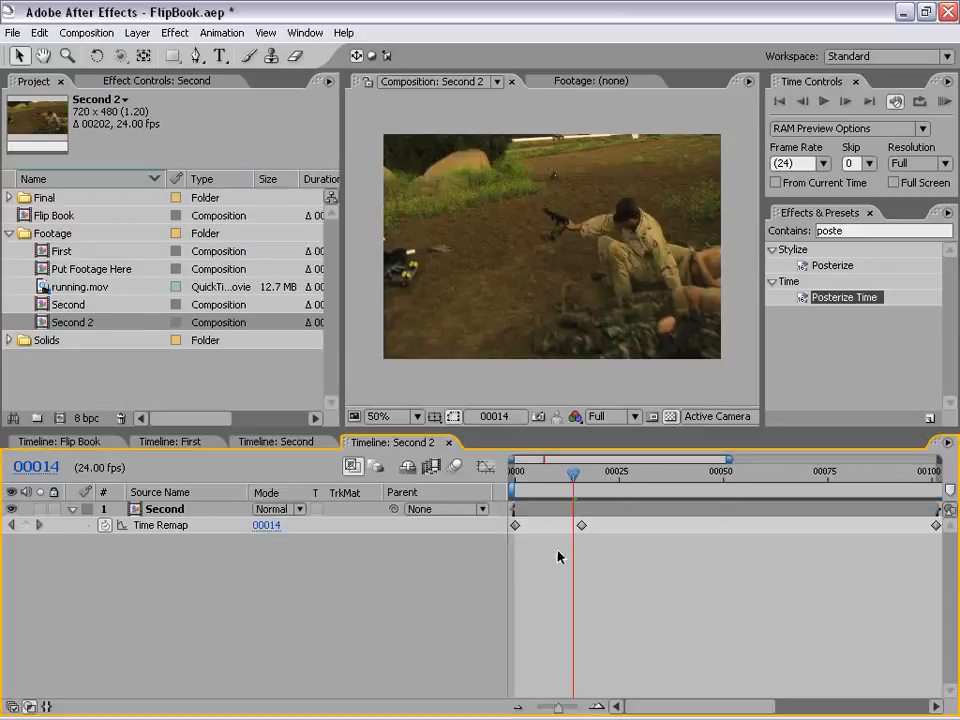
pyautogui.press('-')
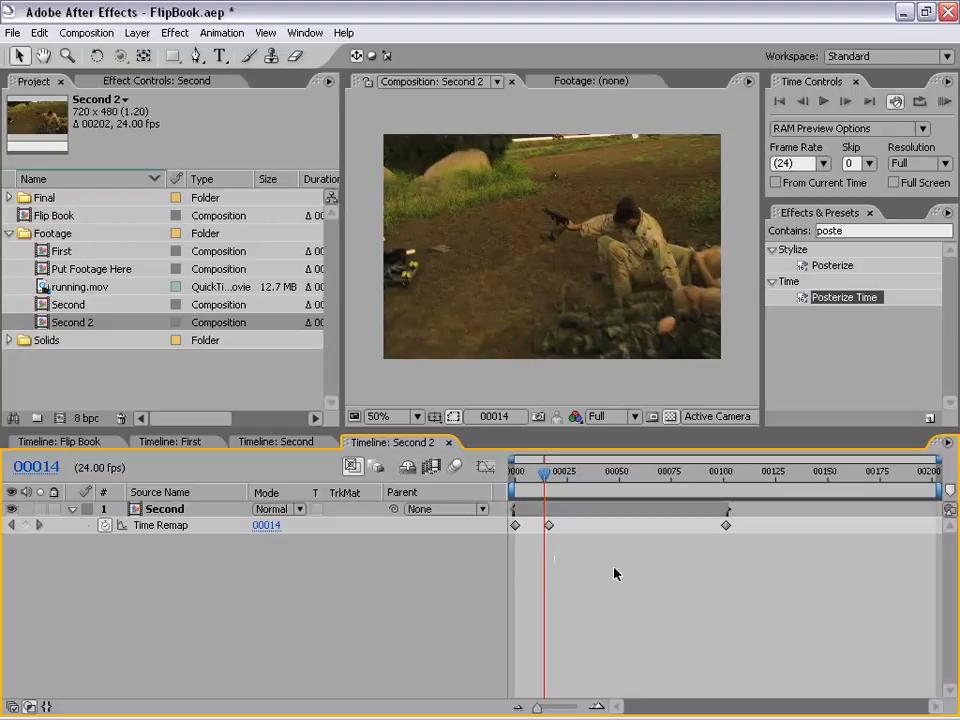
pyautogui.moveTo(728, 512); pyautogui.dragTo(945, 521)
pyautogui.click(685, 593)
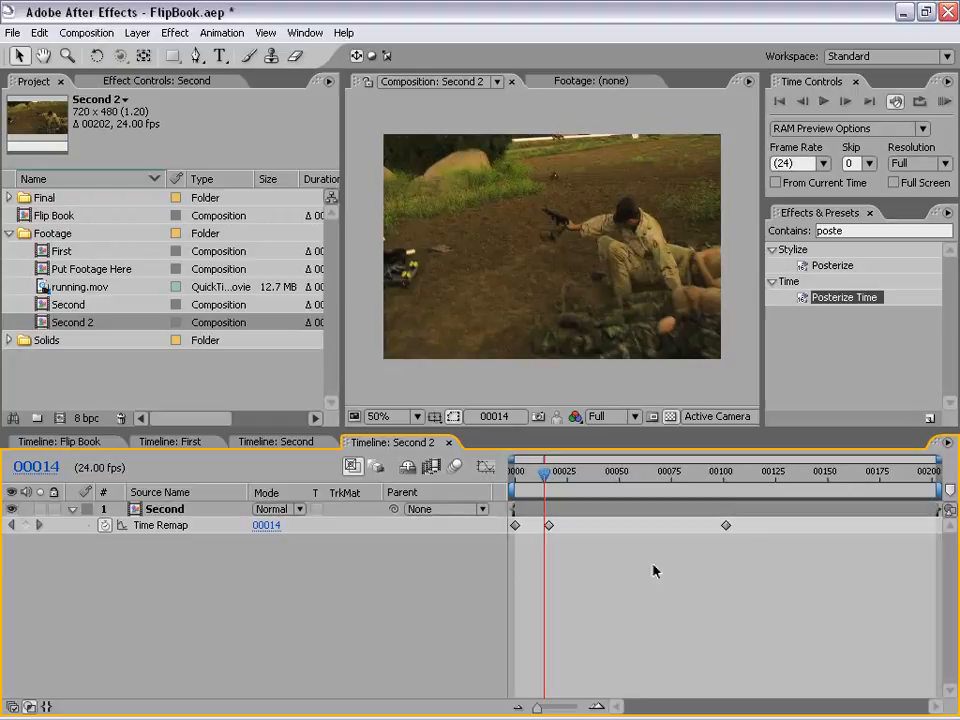
# Try moving only the middle Time Remap keyframe to about frame 62, check the slowed page turn and undo the move
pyautogui.moveTo(548, 483); pyautogui.dragTo(527, 477)
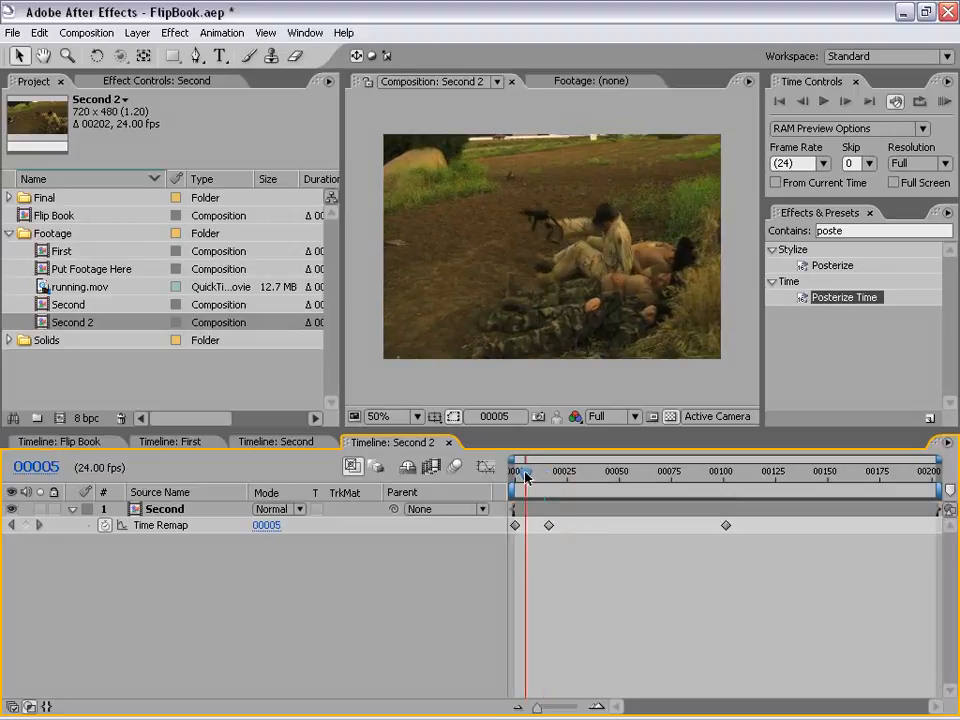
pyautogui.moveTo(549, 530); pyautogui.dragTo(648, 530)
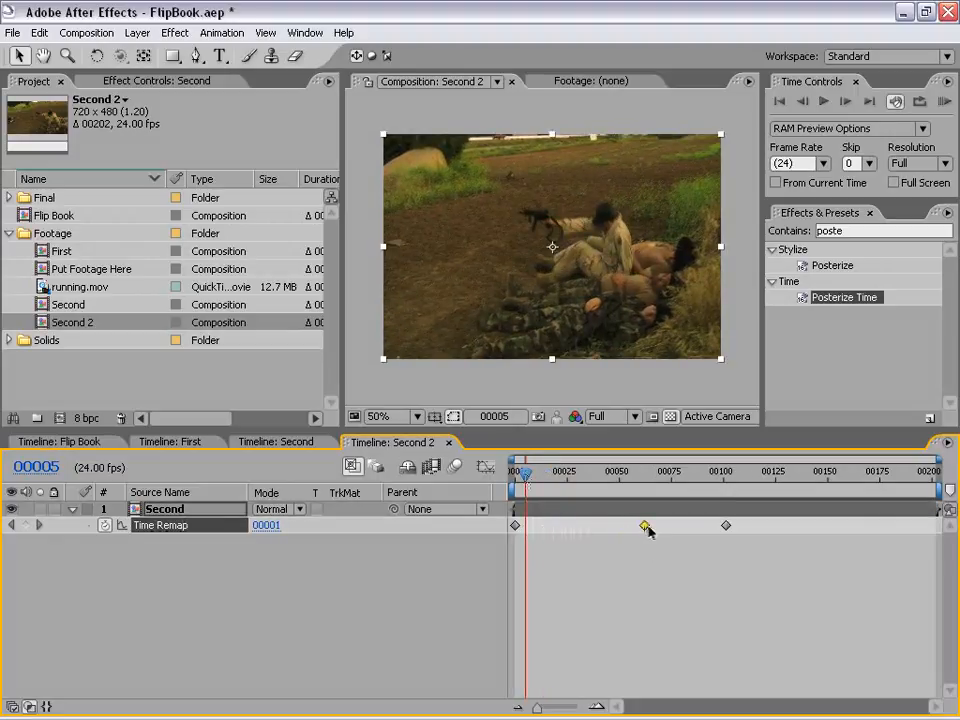
pyautogui.moveTo(526, 477); pyautogui.dragTo(557, 478)
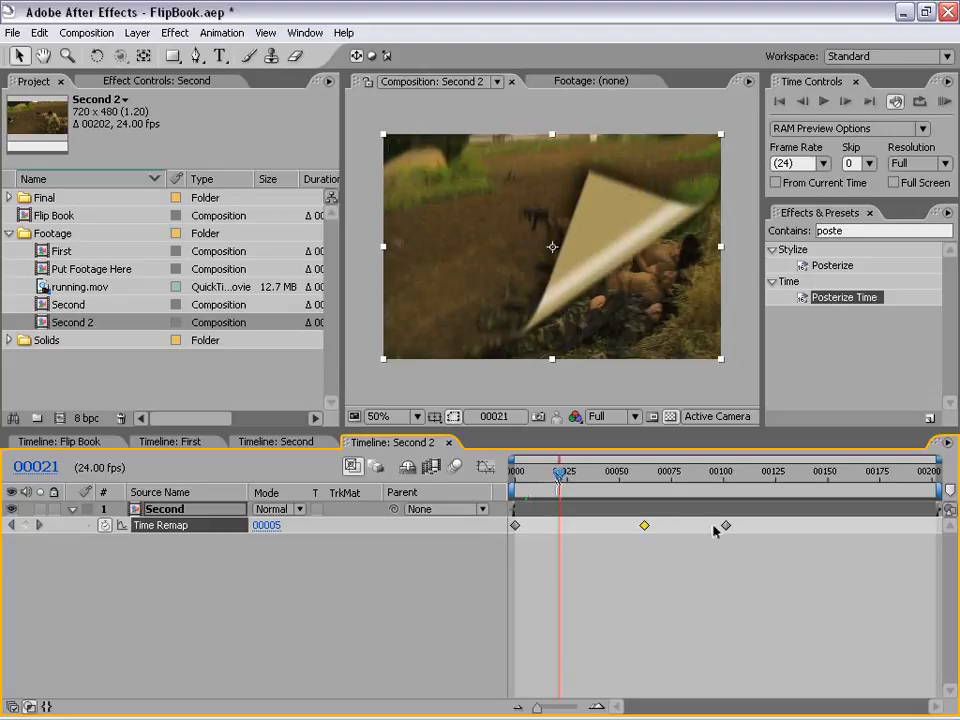
pyautogui.click(39, 33)
pyautogui.click(90, 52)
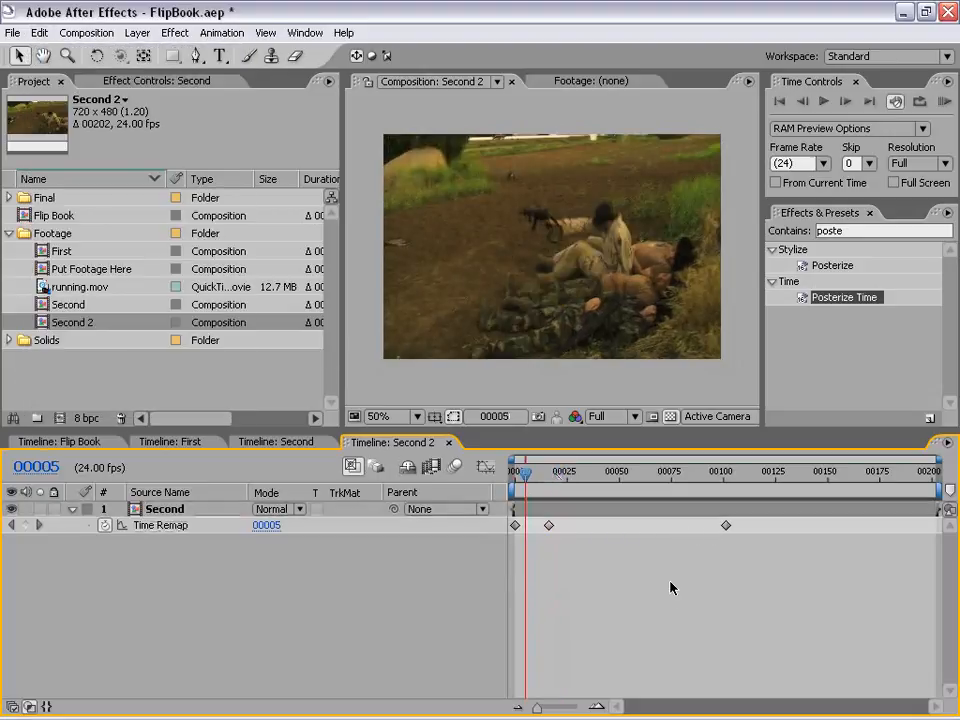
# Move the middle and last Time Remap keyframes together so the middle one sits at frame 63, and check the slowed opening
pyautogui.moveTo(729, 544); pyautogui.dragTo(649, 531)
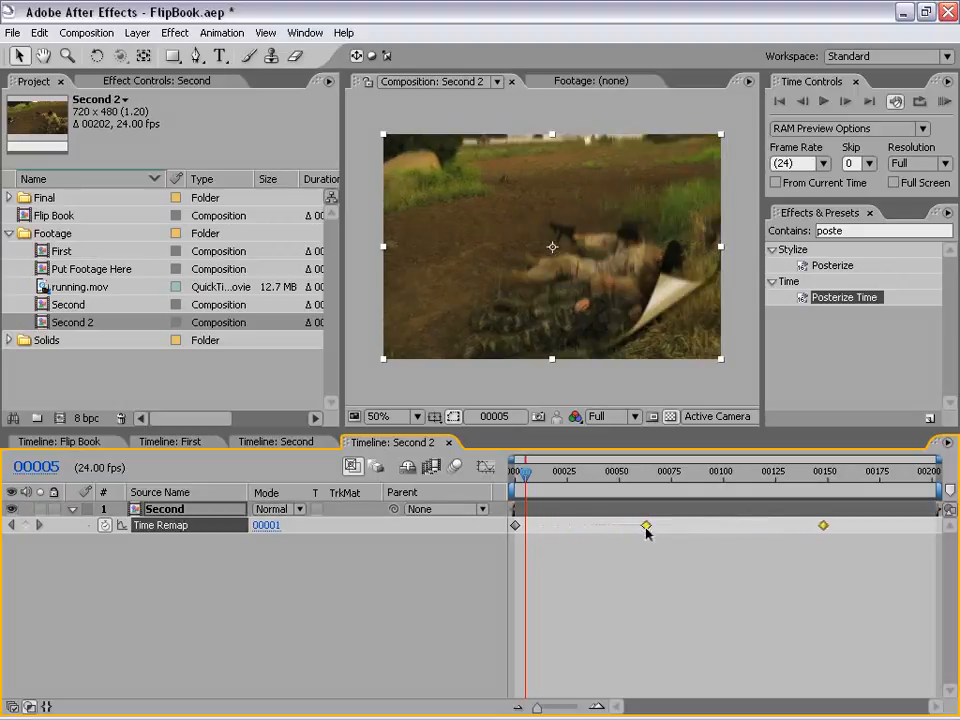
pyautogui.click(646, 548)
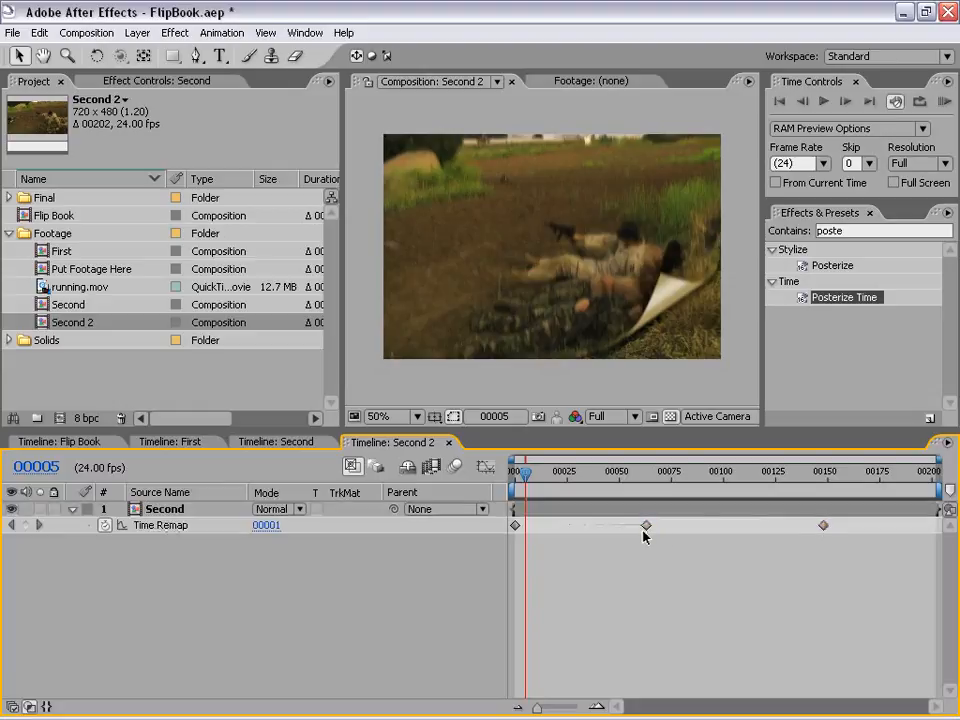
pyautogui.moveTo(525, 473); pyautogui.dragTo(548, 480)
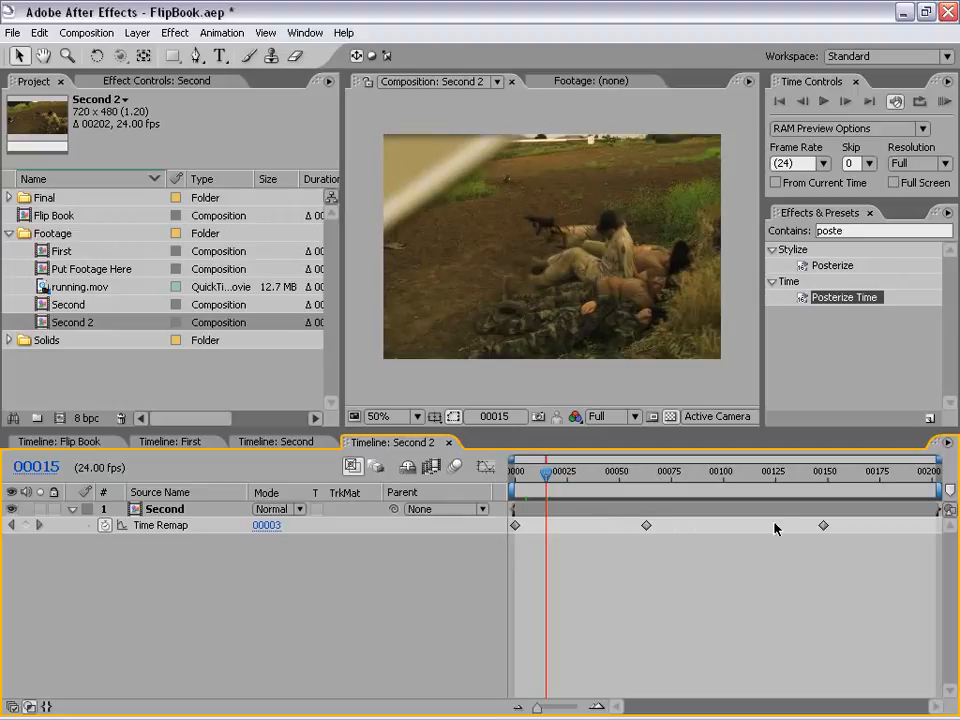
# Apply Easy Ease In to the middle Time Remap keyframe of the Second layer
pyautogui.rightClick(647, 526)
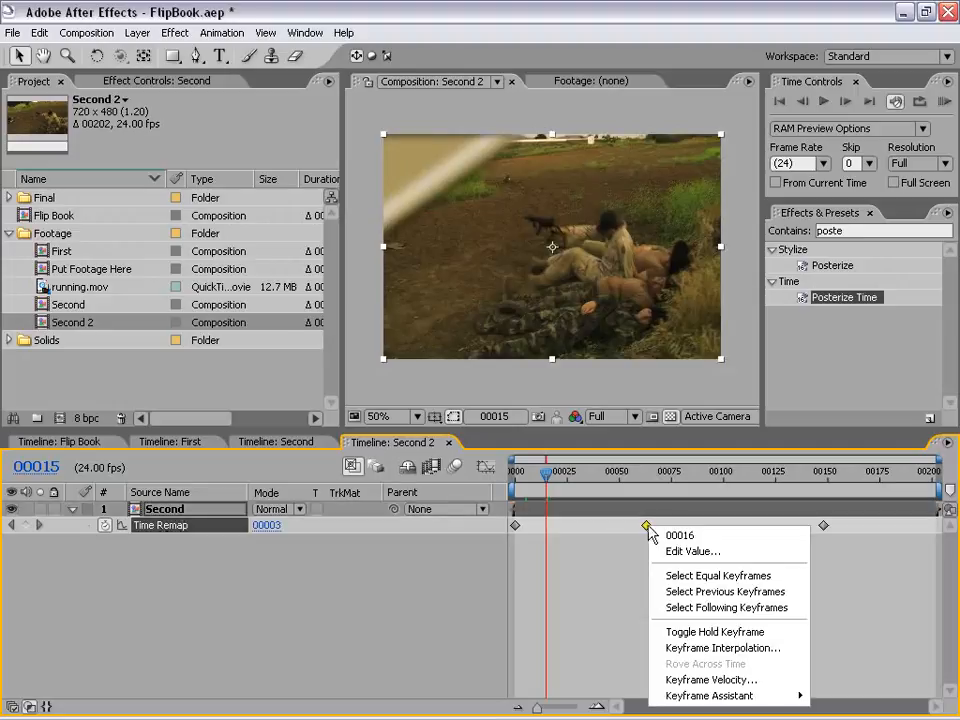
pyautogui.moveTo(742, 697)
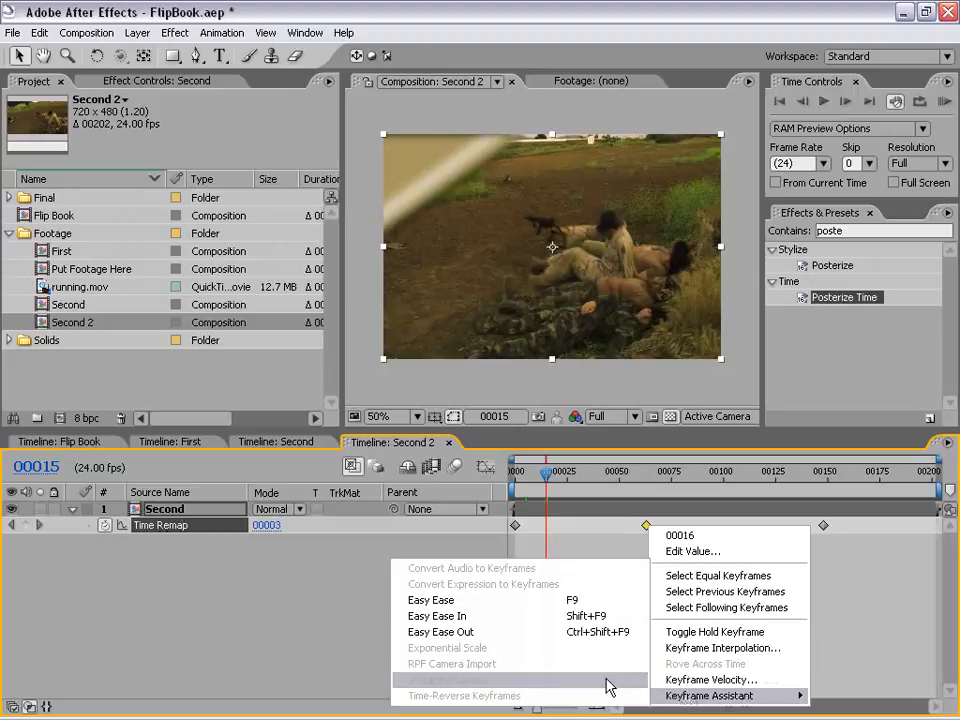
pyautogui.click(464, 626)
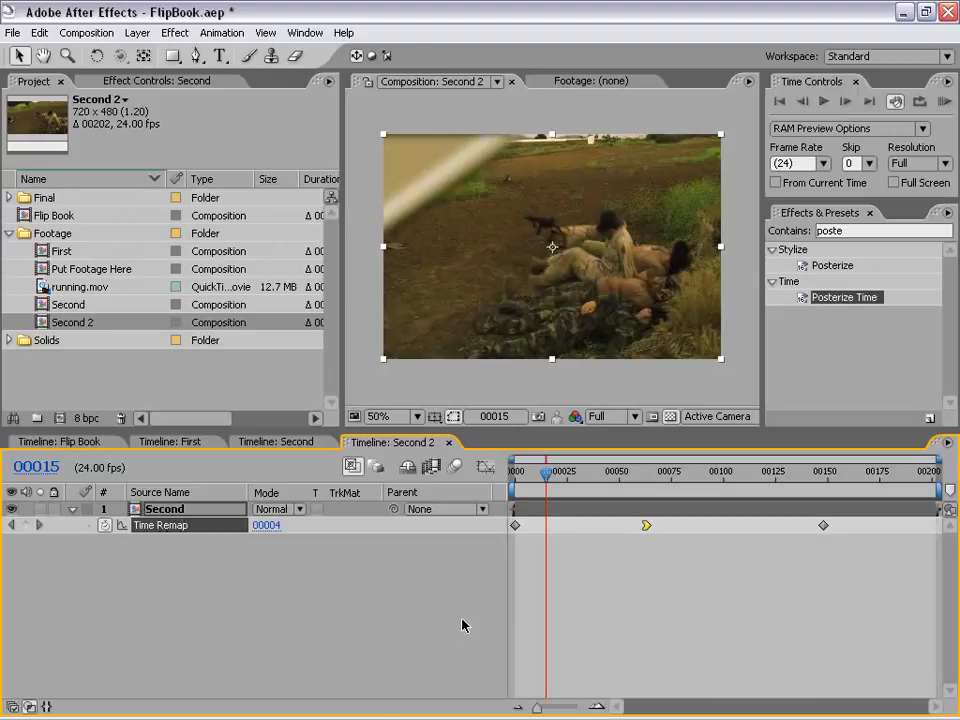
pyautogui.click(648, 560)
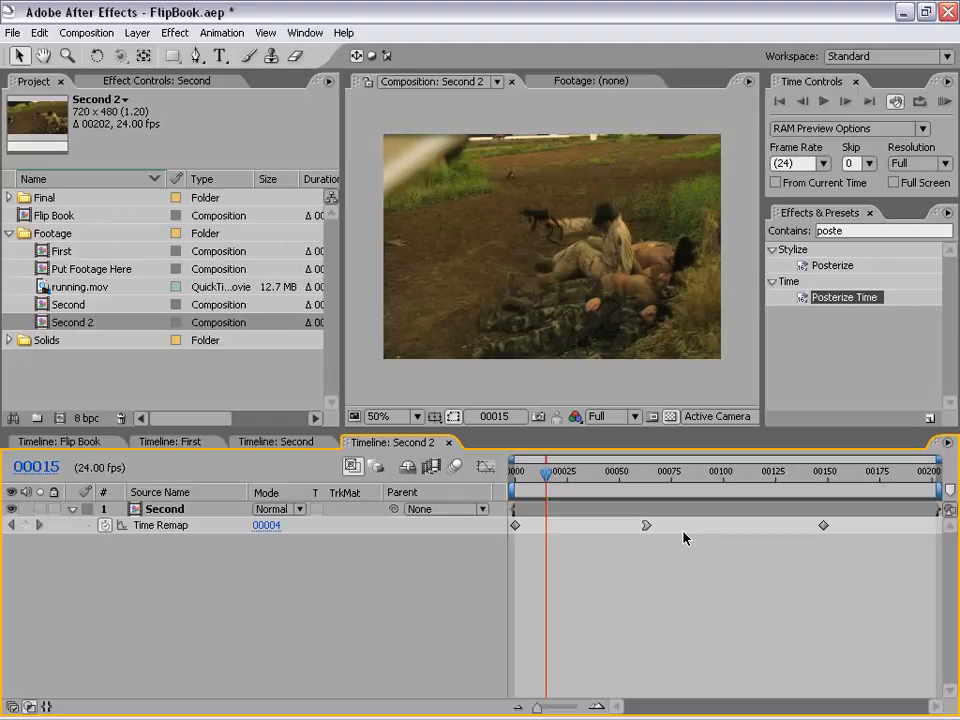
# Show the Time Remap curve in an enlarged Graph Editor and lower the frame 63 keyframe's incoming handle for a gradual acceleration
pyautogui.click(175, 529)
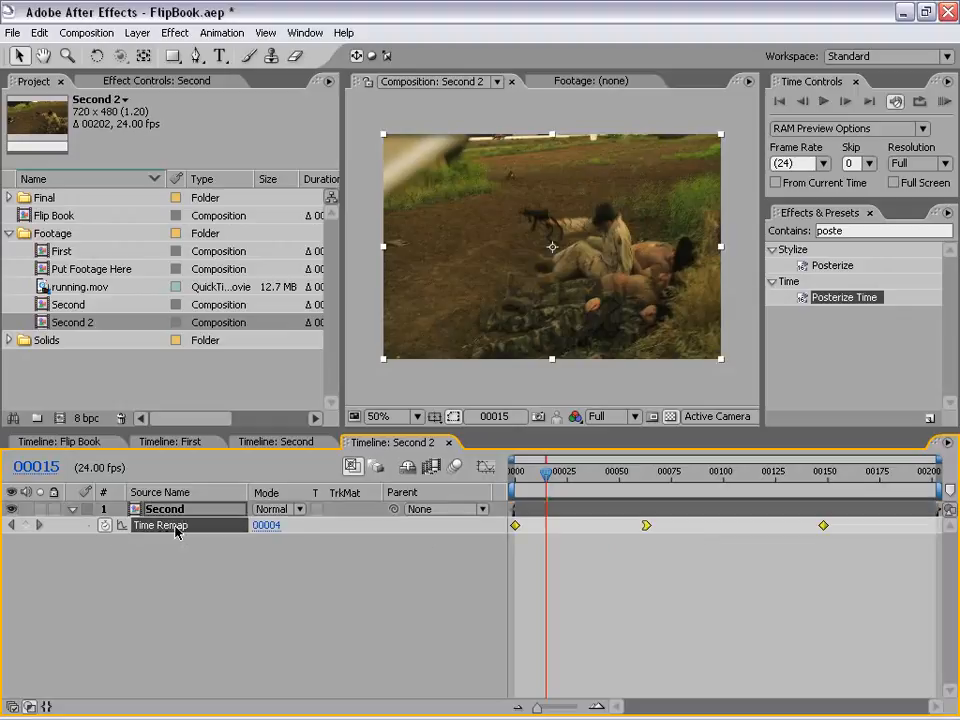
pyautogui.click(488, 467)
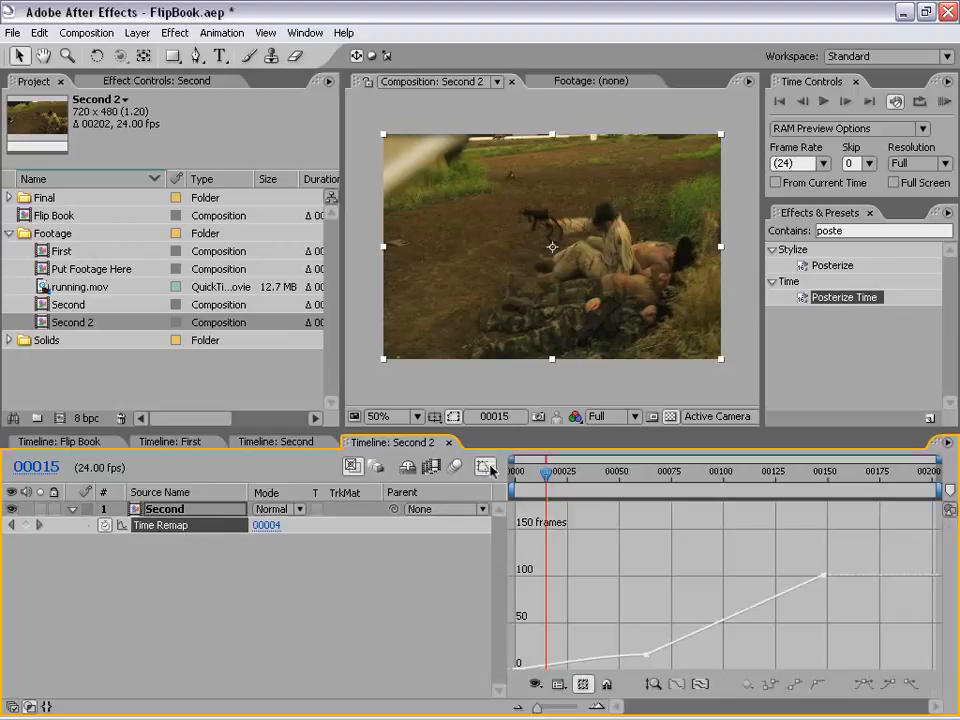
pyautogui.moveTo(625, 443); pyautogui.dragTo(604, 369)
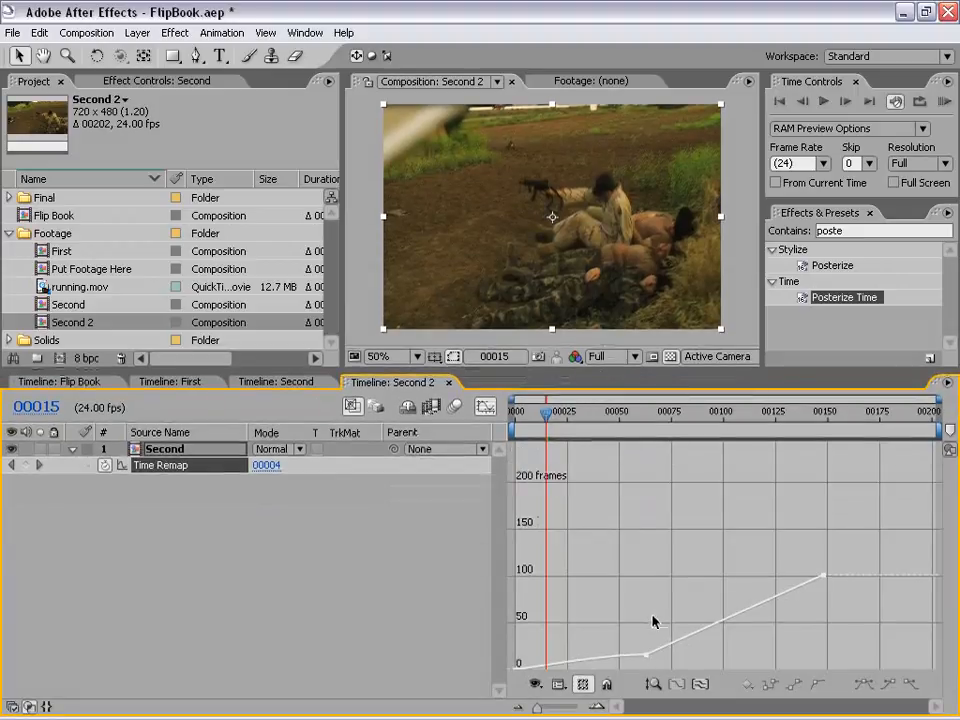
pyautogui.click(646, 655)
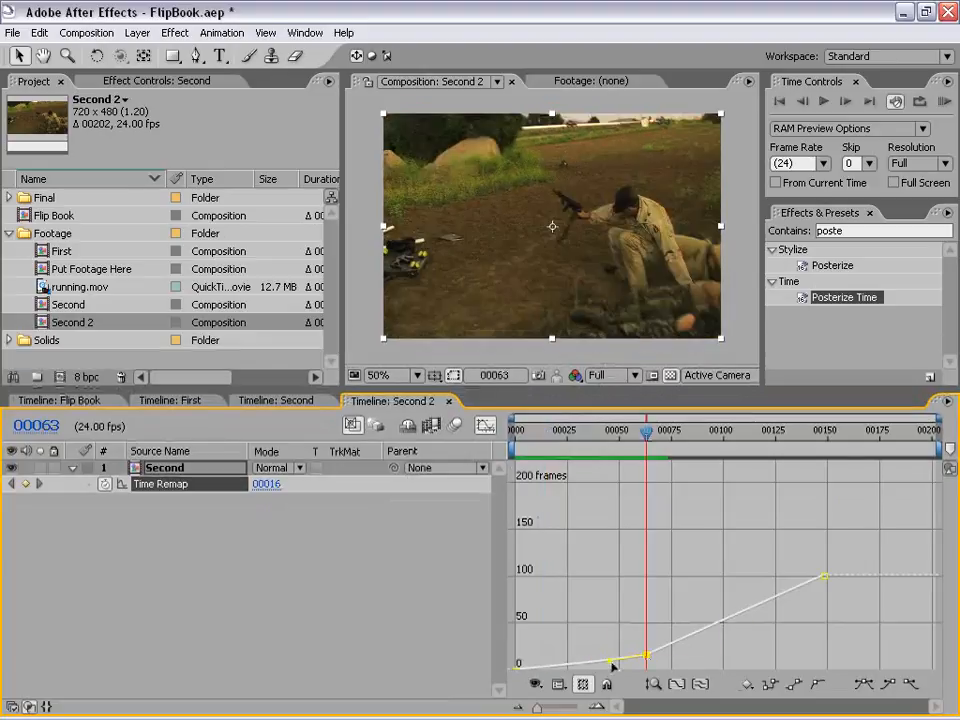
pyautogui.moveTo(604, 664)
pyautogui.mouseDown()
pyautogui.moveTo(621, 671)
pyautogui.moveTo(611, 668)
pyautogui.mouseUp()
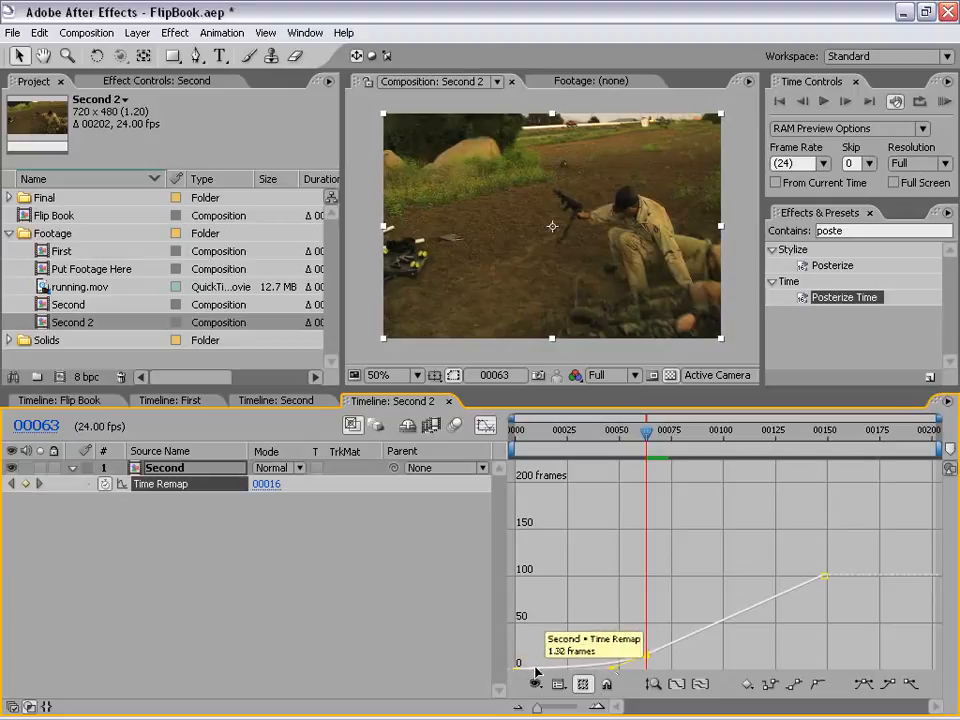
pyautogui.click(732, 645)
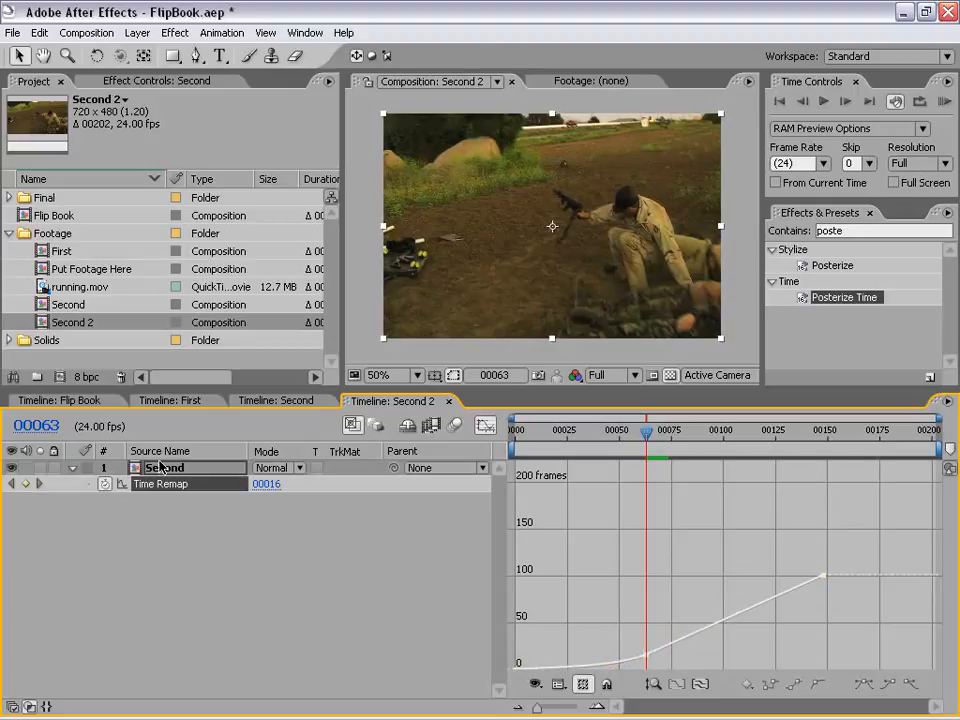
# Play a RAM preview of the Second 2 composition to check the page-flip acceleration
pyautogui.click(84, 401)
pyautogui.click(395, 401)
pyautogui.click(943, 102)
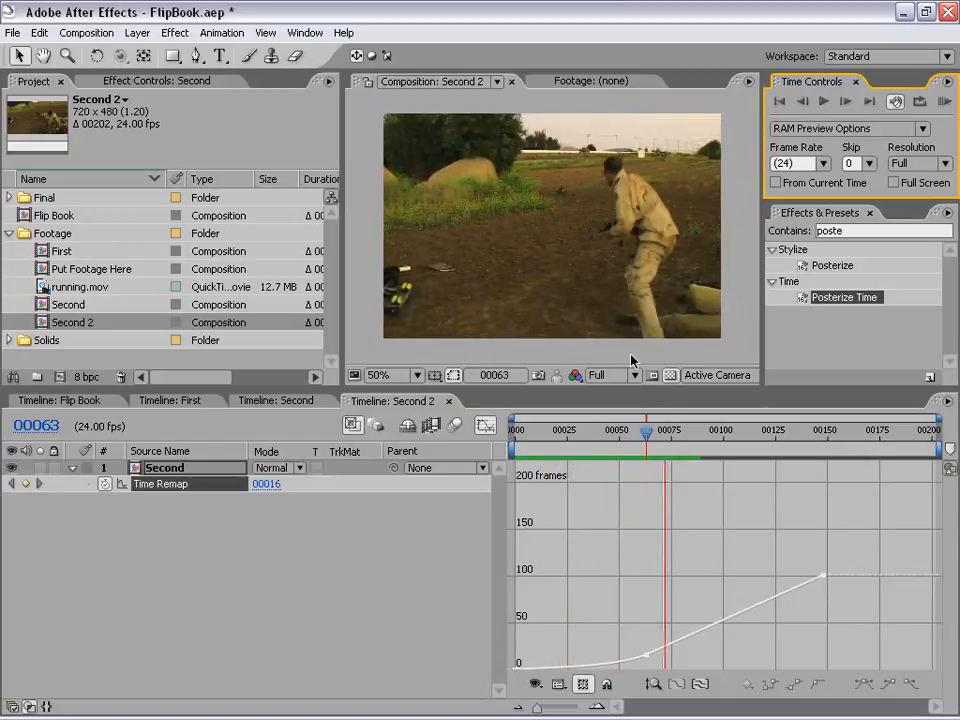
# Shorten the incoming handle of the Time Remap keyframe at frame 63 to about frame 50
pyautogui.click(650, 655)
pyautogui.click(648, 657)
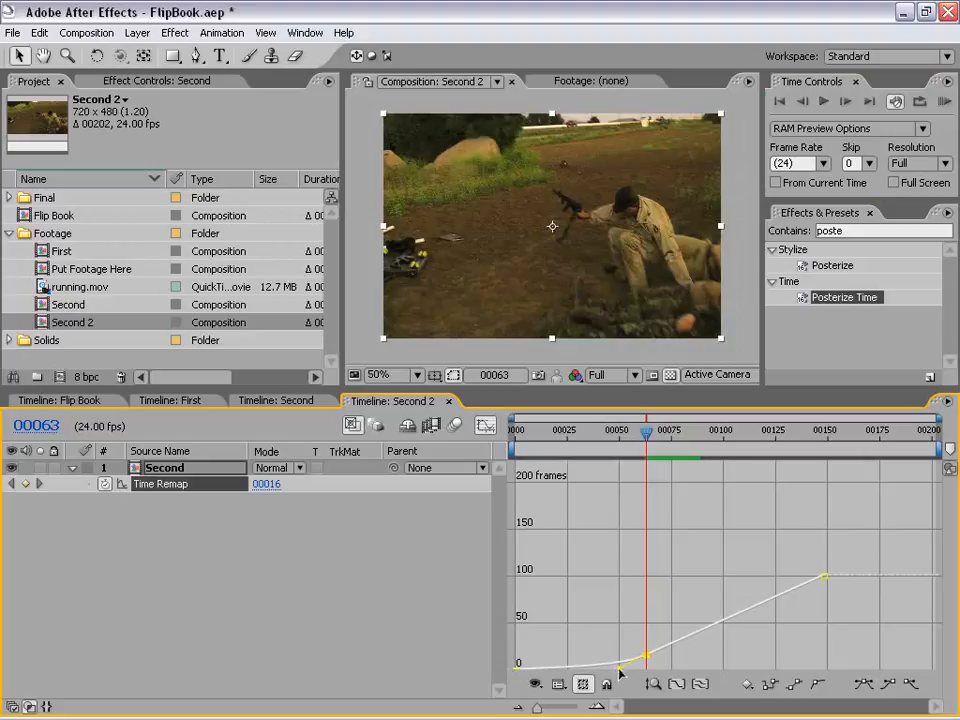
pyautogui.scroll(-1, 620, 672)
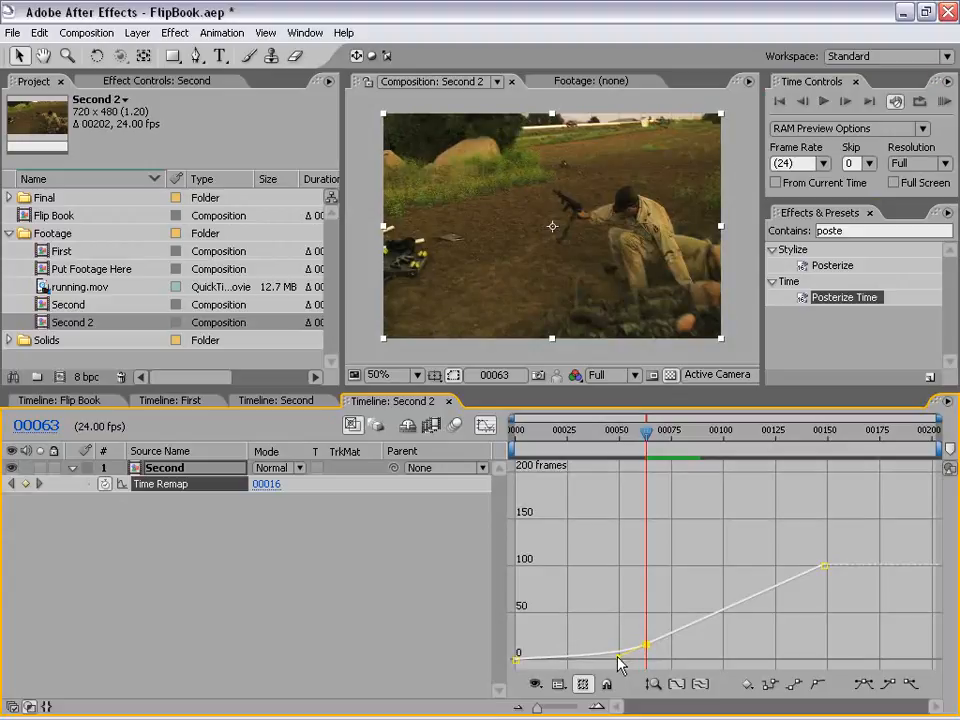
pyautogui.click(604, 595)
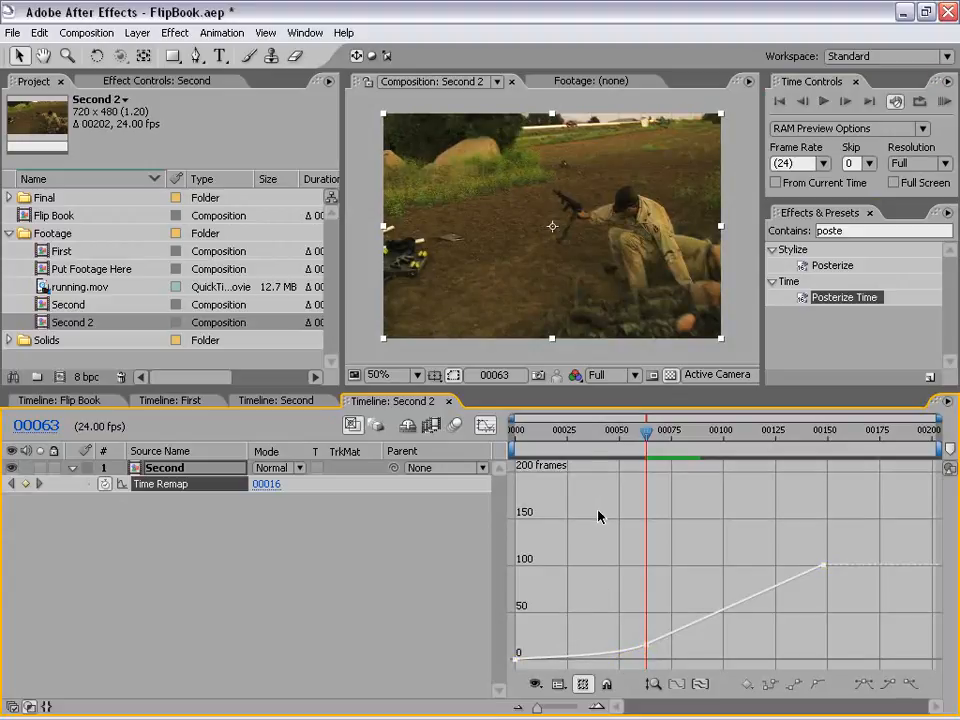
# Close the Graph Editor and examine the page flips between frames 63 and 70
pyautogui.click(485, 425)
pyautogui.moveTo(647, 440)
pyautogui.mouseDown()
pyautogui.moveTo(686, 442)
pyautogui.moveTo(653, 442)
pyautogui.mouseUp()
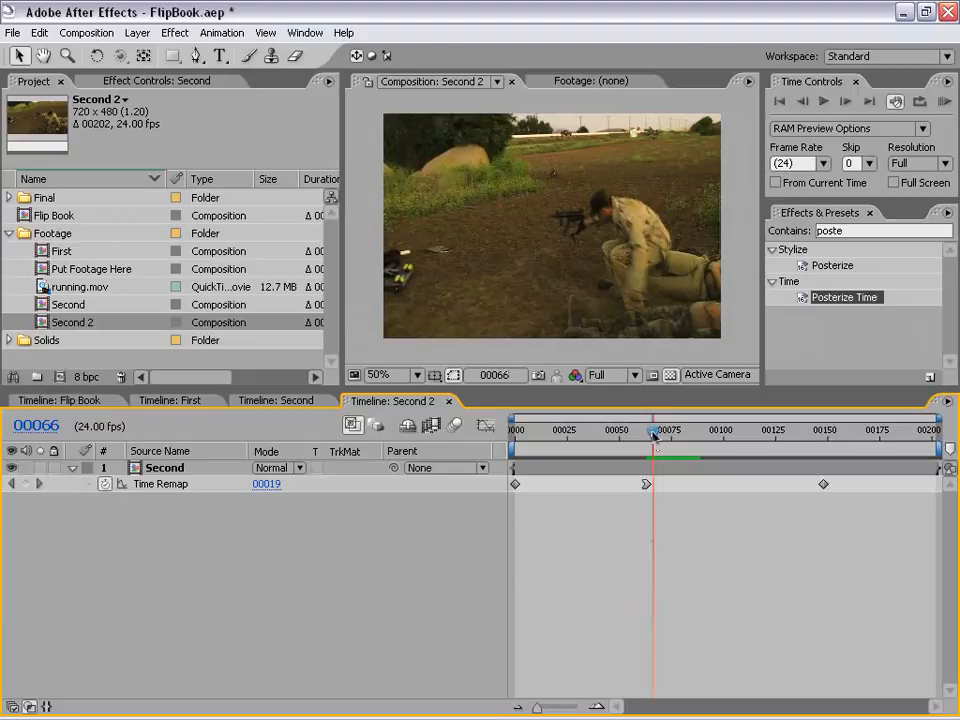
pyautogui.moveTo(653, 435)
pyautogui.mouseDown()
pyautogui.moveTo(631, 435)
pyautogui.moveTo(674, 435)
pyautogui.moveTo(636, 435)
pyautogui.moveTo(662, 436)
pyautogui.mouseUp()
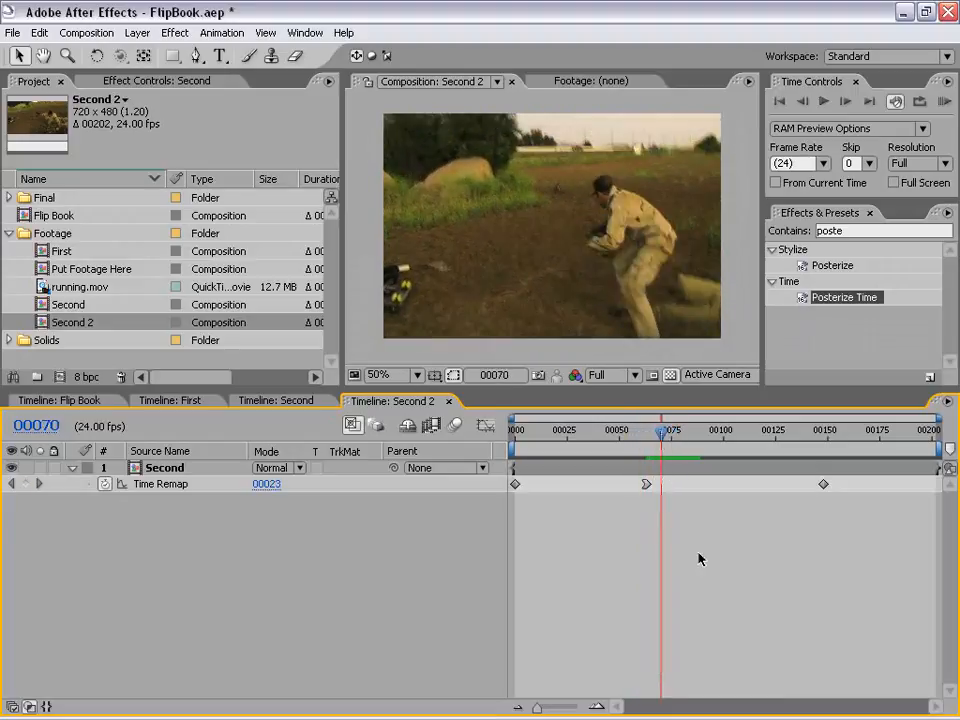
# Add a new 720 x 480 solid in light gray E5E5E5 above the Second layer in the Second 2 composition
pyautogui.click(137, 32)
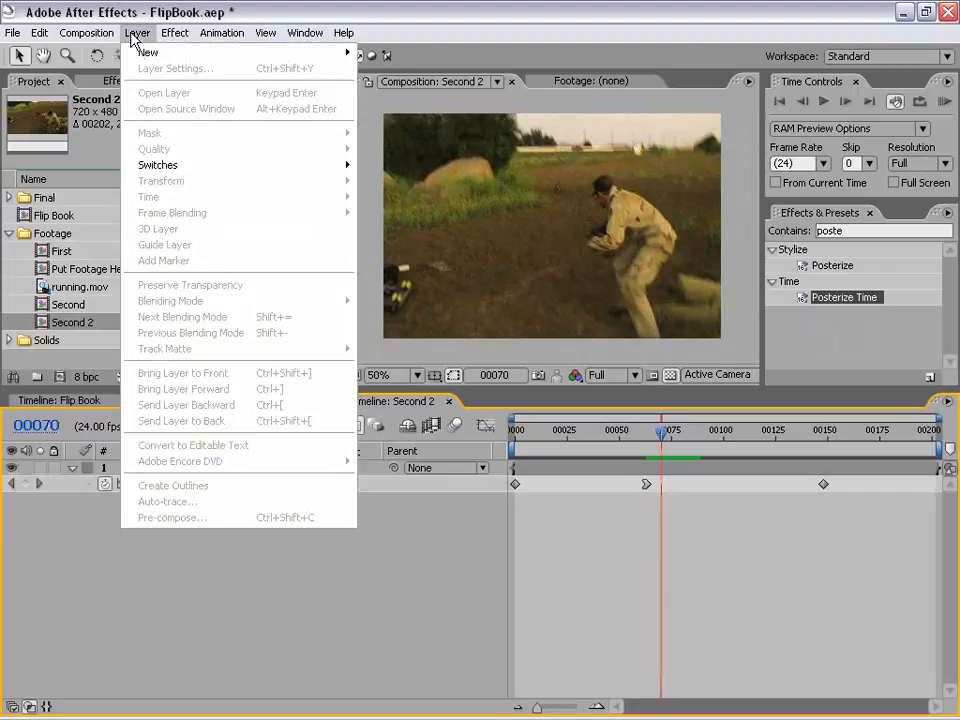
pyautogui.moveTo(300, 54)
pyautogui.click(386, 68)
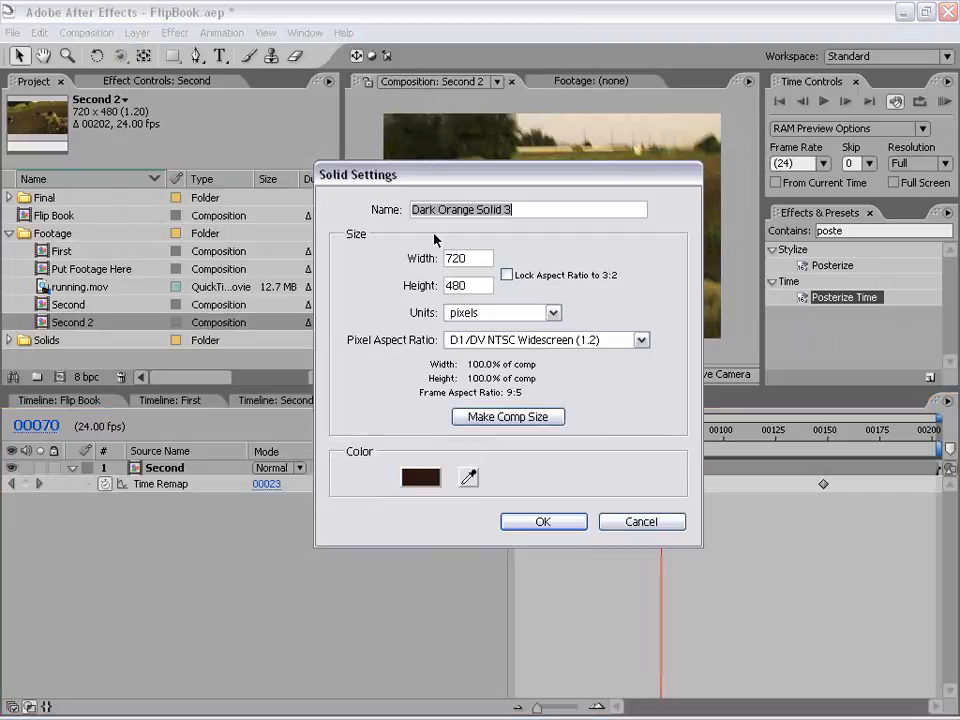
pyautogui.click(425, 484)
pyautogui.click(301, 299)
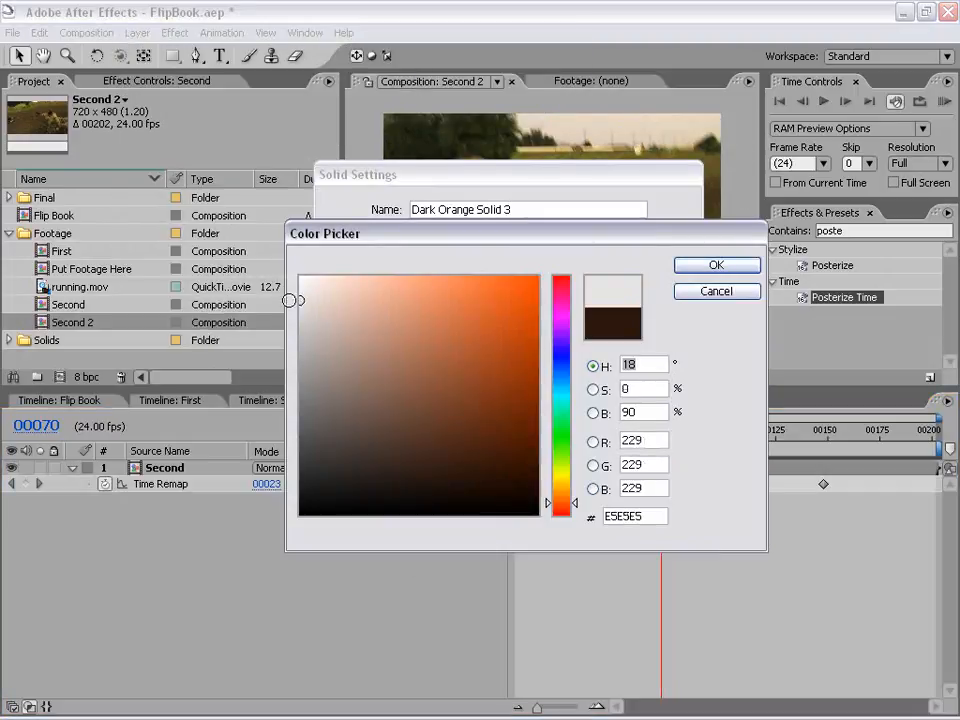
pyautogui.click(716, 267)
pyautogui.click(542, 521)
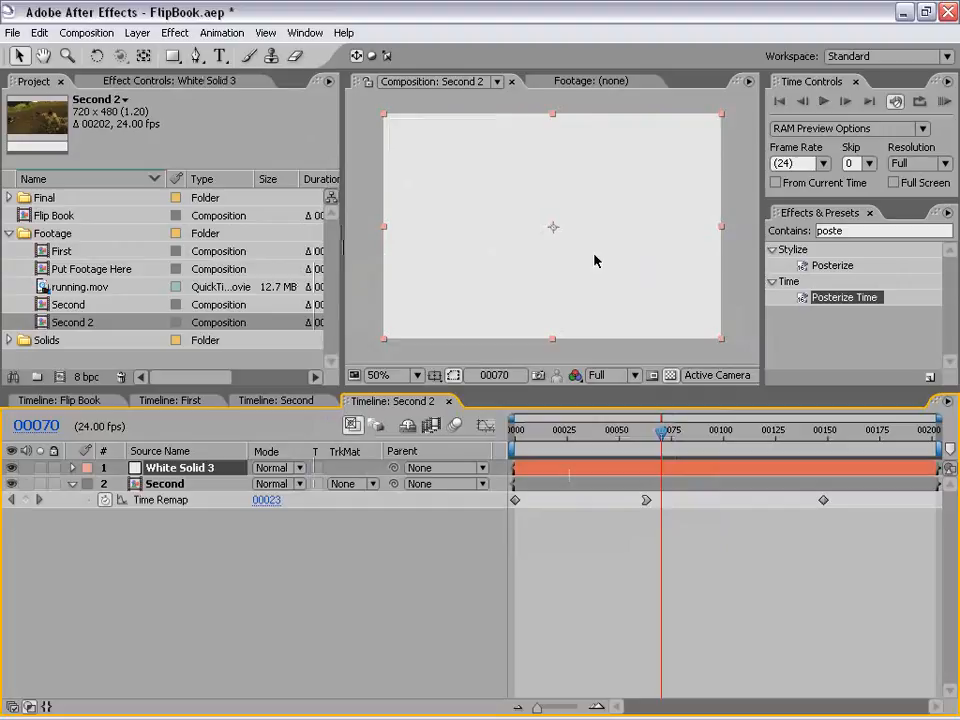
# Apply the Strobe Light effect to the new solid and set its Strobe option to Makes Layer Transparent
pyautogui.click(812, 231)
pyautogui.write('strob')
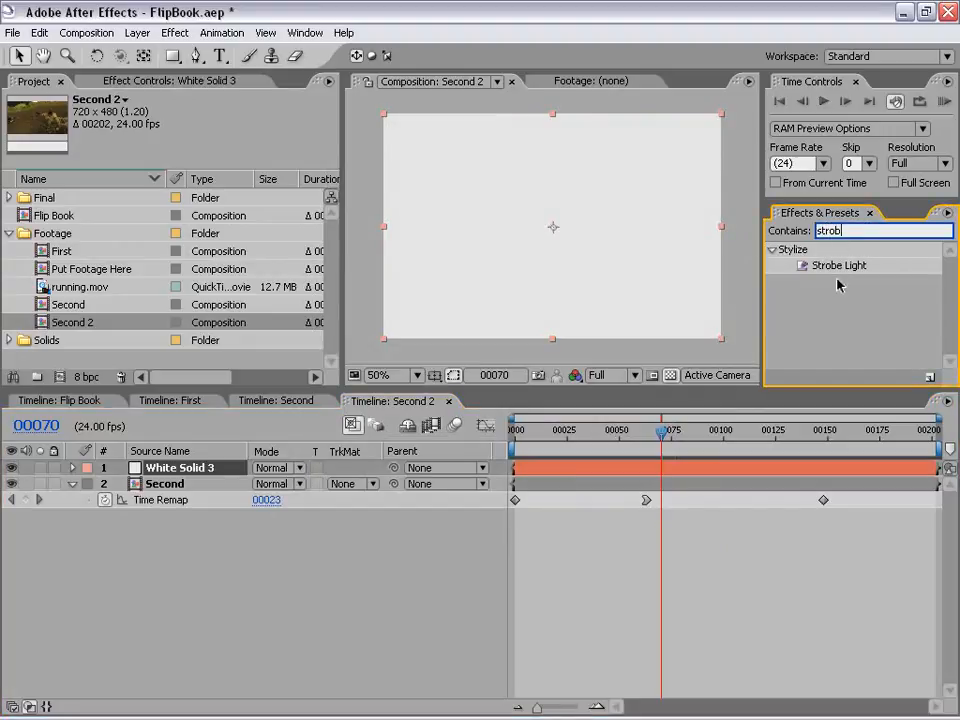
pyautogui.moveTo(852, 265); pyautogui.dragTo(627, 240)
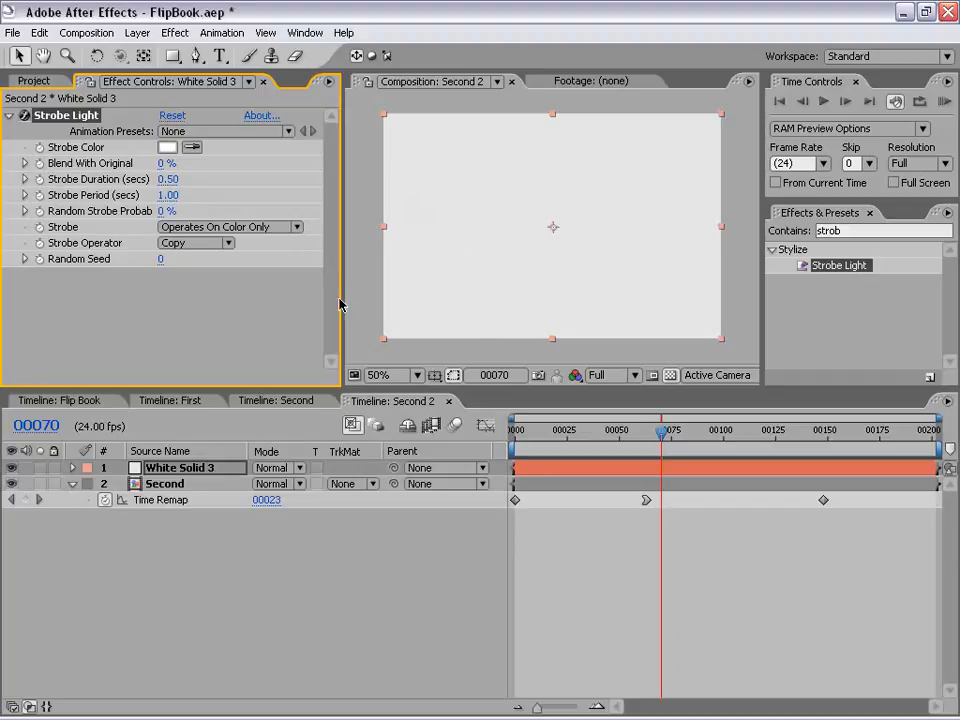
pyautogui.click(168, 227)
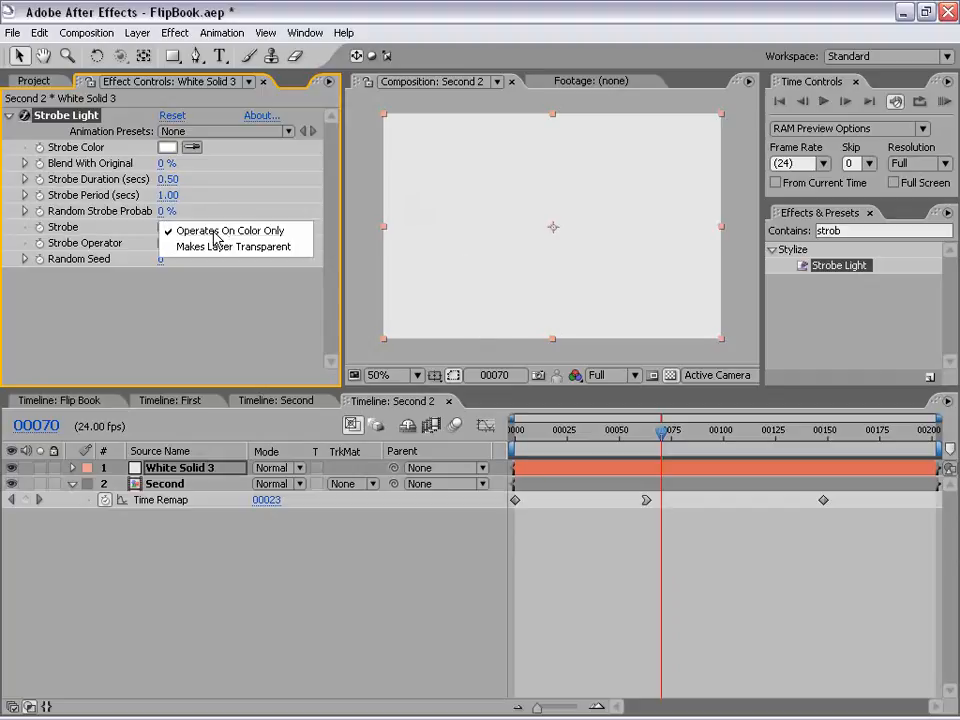
pyautogui.click(235, 247)
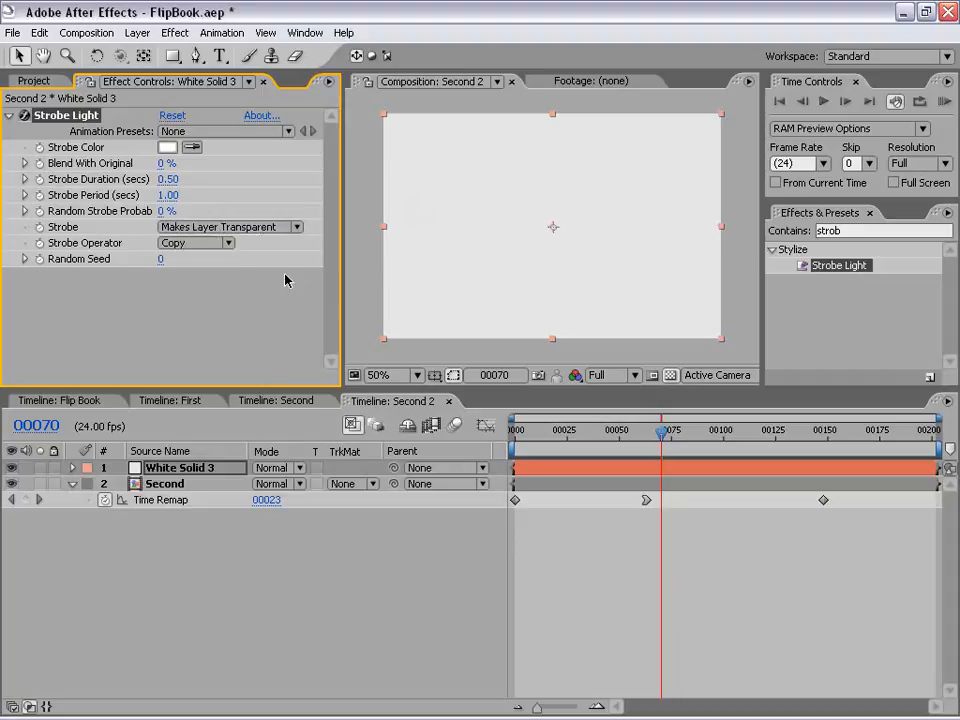
pyautogui.moveTo(661, 431); pyautogui.dragTo(641, 433)
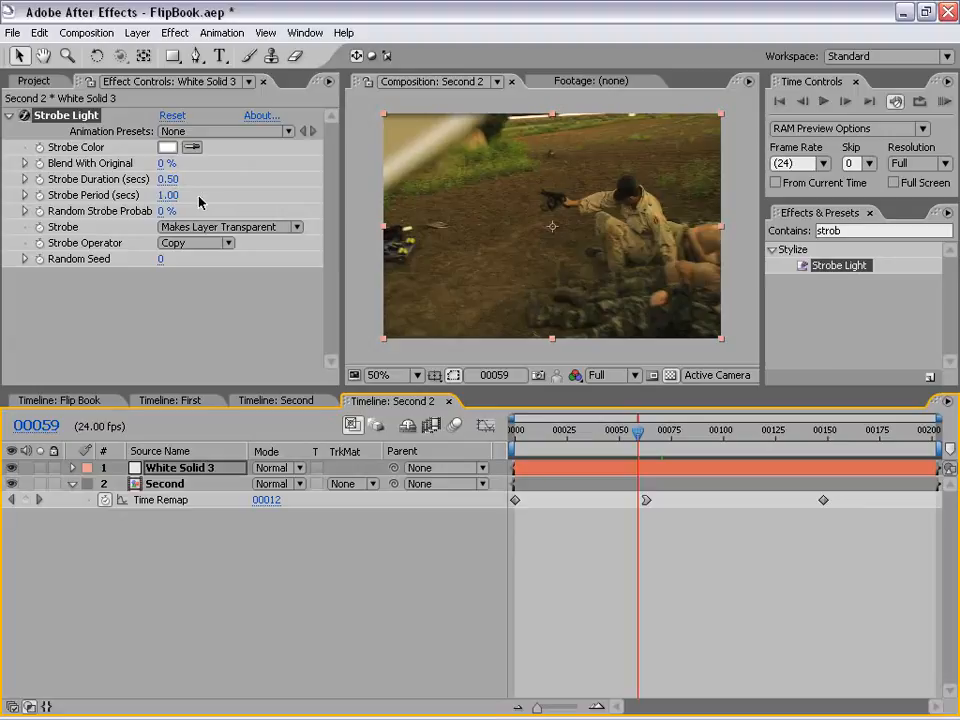
# Open Calculator beside the effect settings and divide 1 by 24 to work out the duration of one frame
pyautogui.press('super+r')
pyautogui.press('Return')
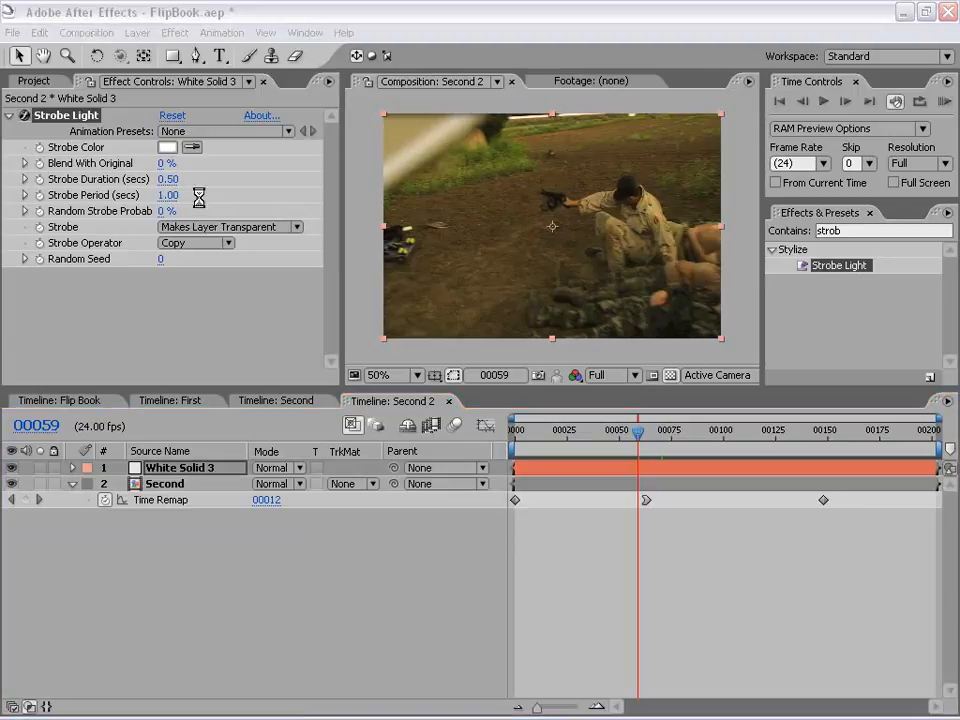
pyautogui.moveTo(227, 188); pyautogui.dragTo(199, 331)
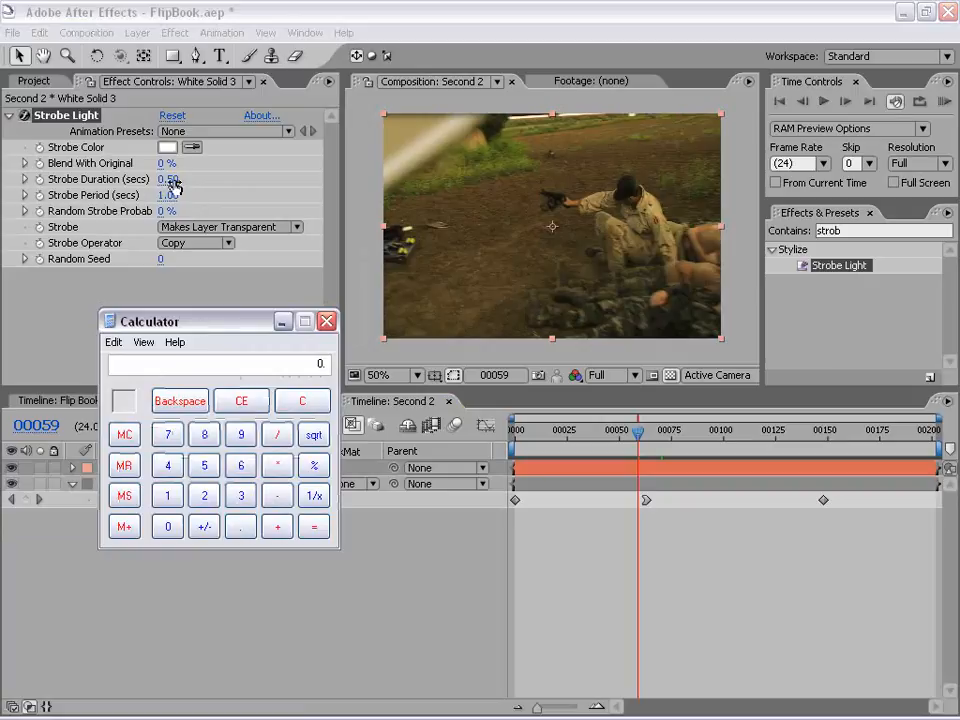
pyautogui.moveTo(215, 337); pyautogui.dragTo(149, 282)
pyautogui.click(105, 449)
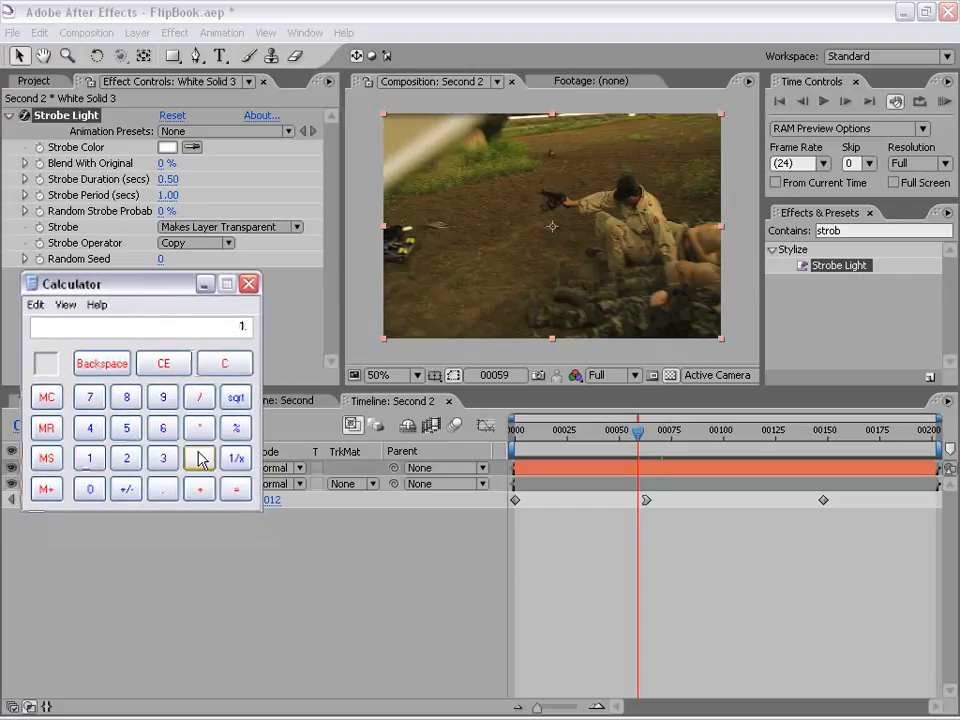
pyautogui.click(196, 405)
pyautogui.click(126, 458)
pyautogui.click(89, 428)
pyautogui.click(235, 489)
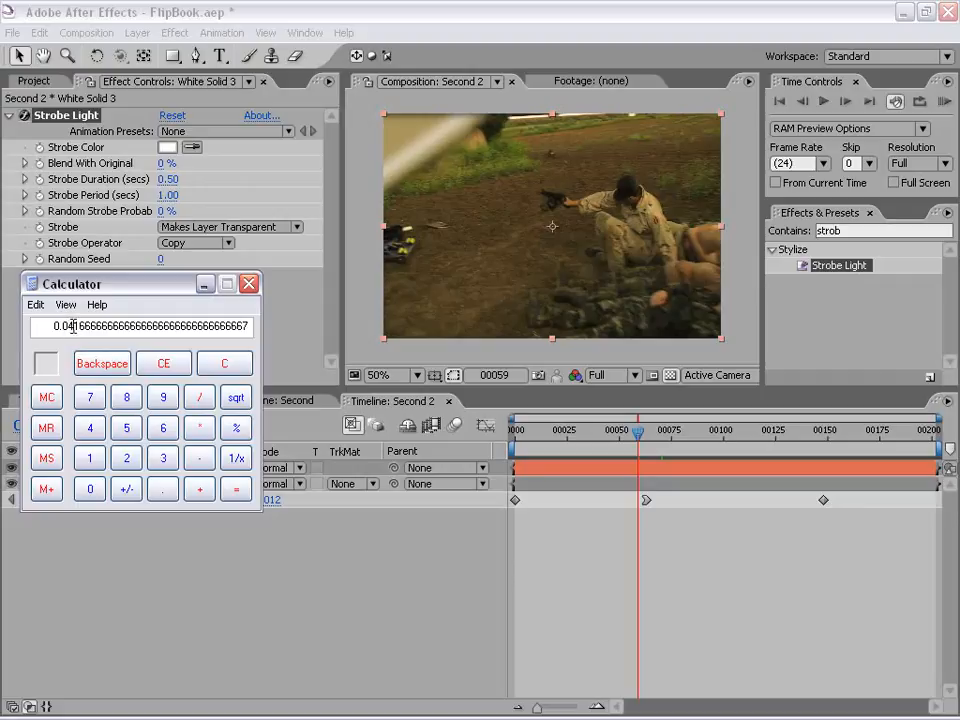
# Return to After Effects and set the Strobe Duration to 0.04 and the Strobe Period to 0.08 seconds
pyautogui.click(135, 183)
pyautogui.click(167, 180)
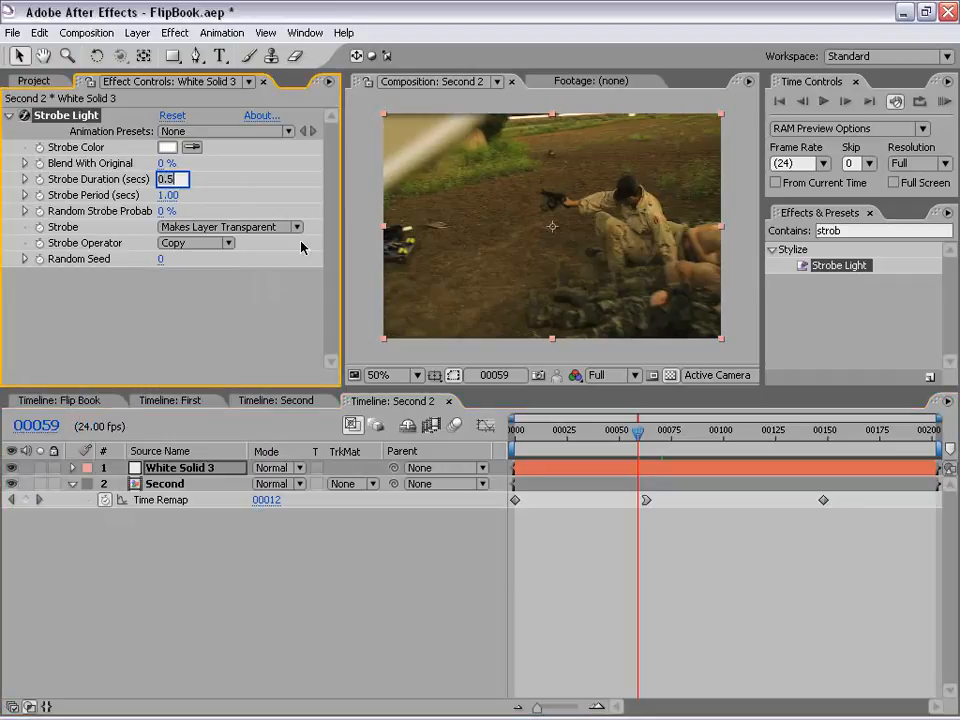
pyautogui.write('.04')
pyautogui.press('Tab')
pyautogui.write('.')
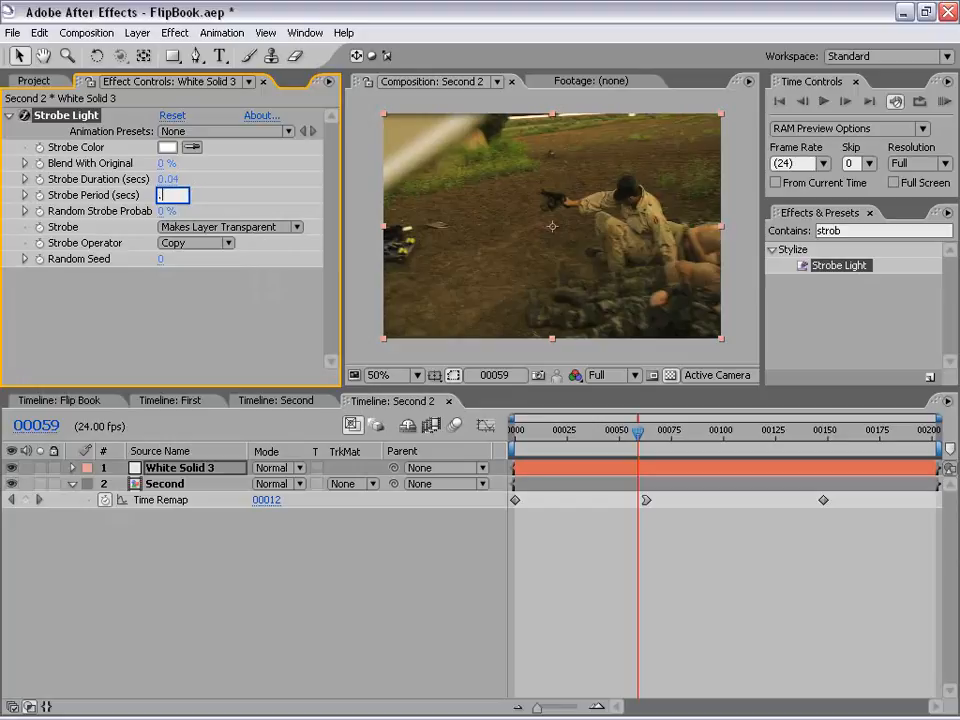
pyautogui.write('08')
pyautogui.press('Return')
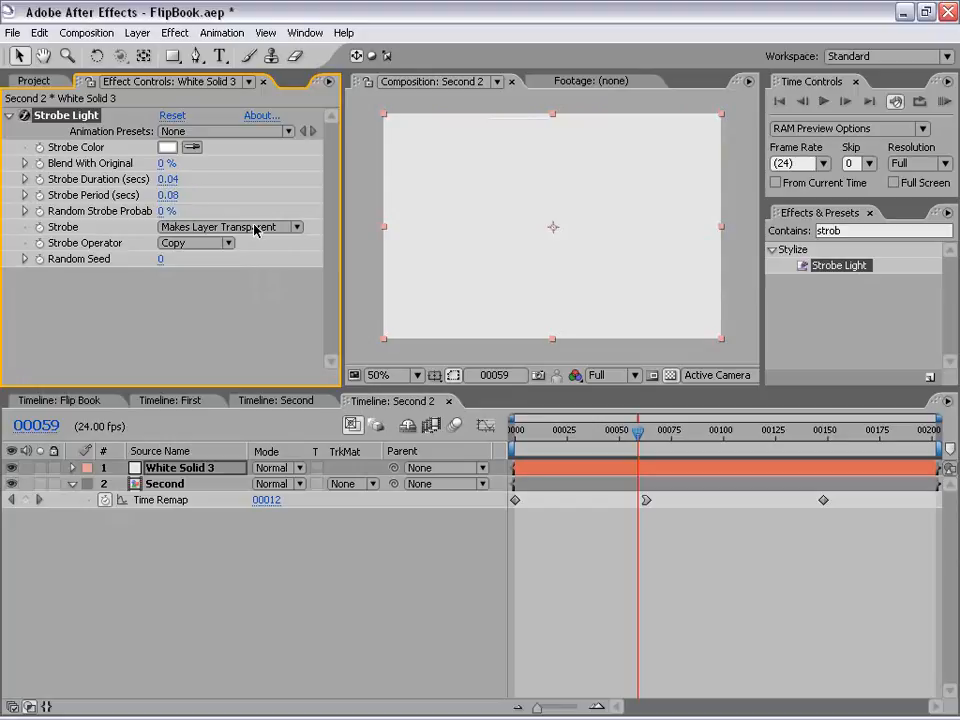
# Go to frame 40 and set the opacity of the White Solid 3 layer to 6%
pyautogui.moveTo(637, 432); pyautogui.dragTo(600, 440)
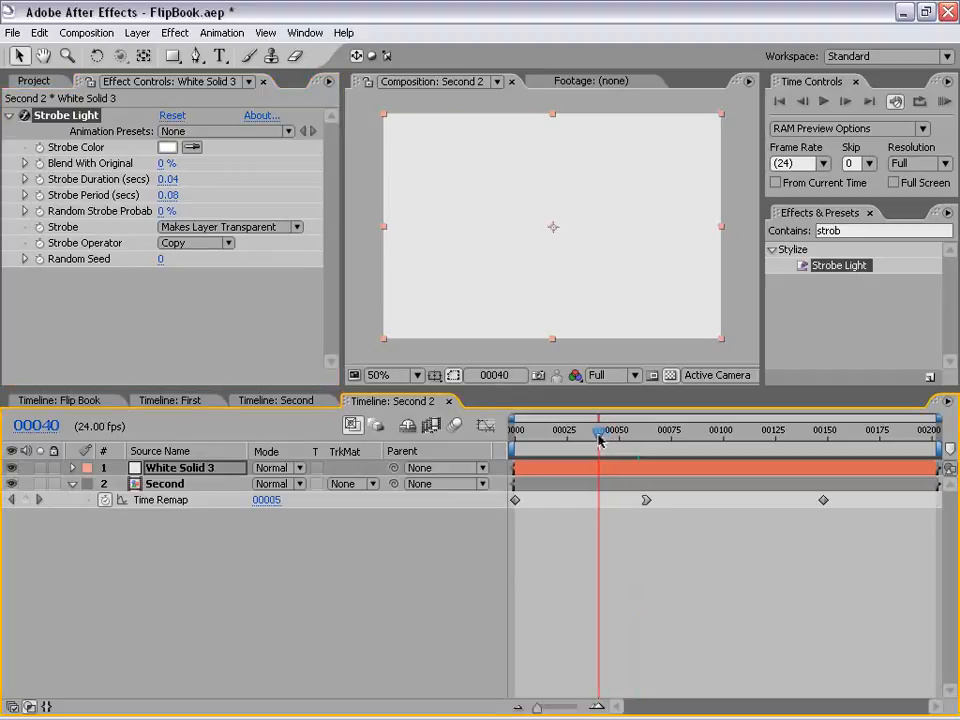
pyautogui.click(632, 555)
pyautogui.click(604, 465)
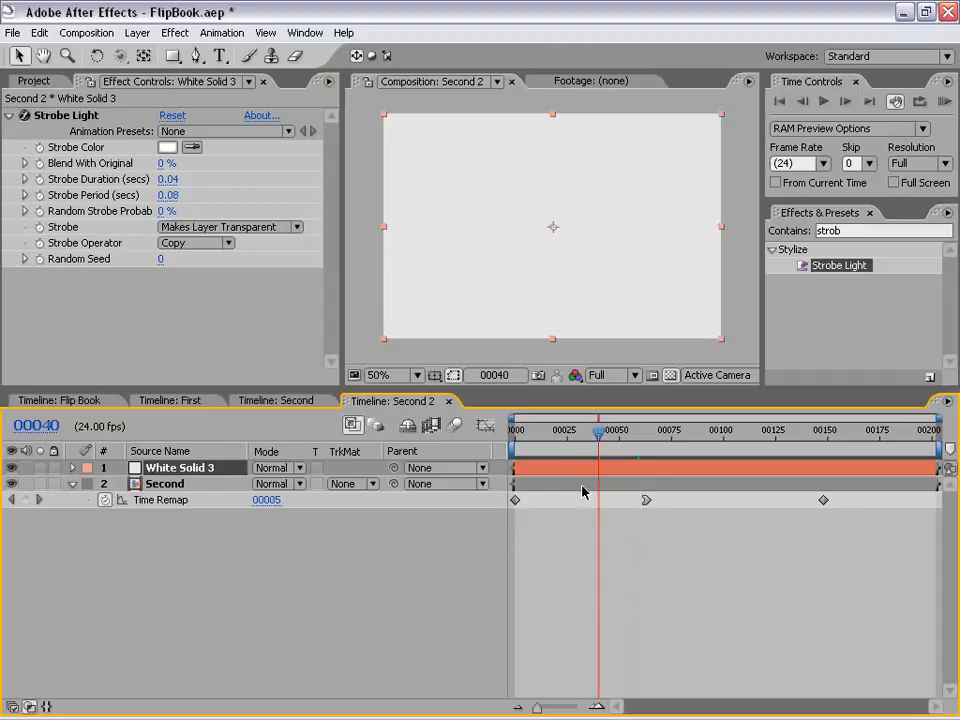
pyautogui.press('t')
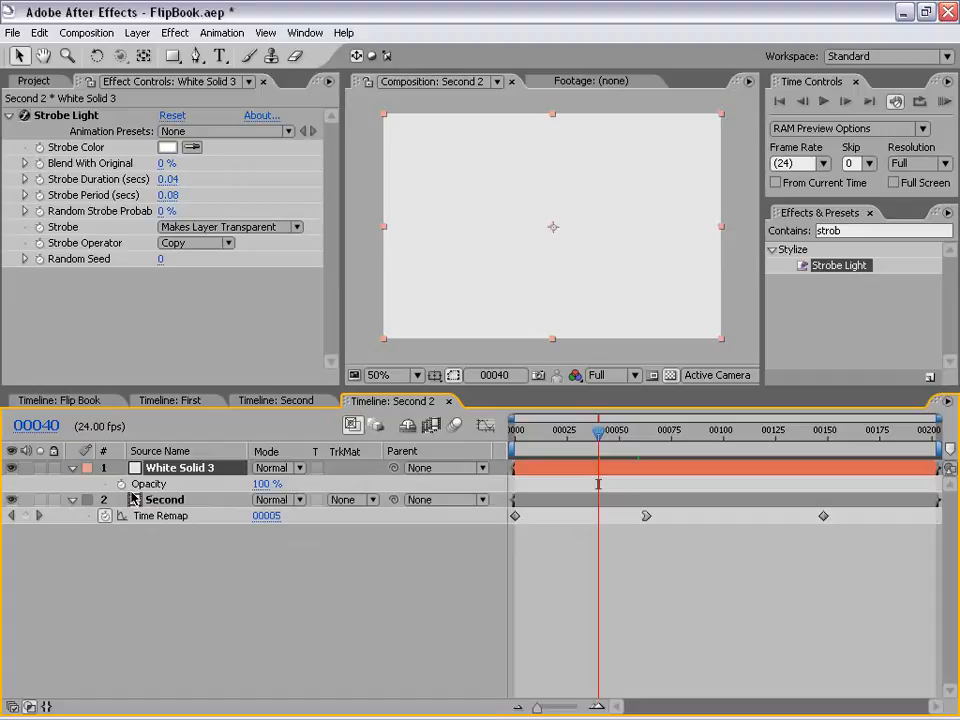
pyautogui.click(264, 484)
pyautogui.write('6')
pyautogui.press('Return')
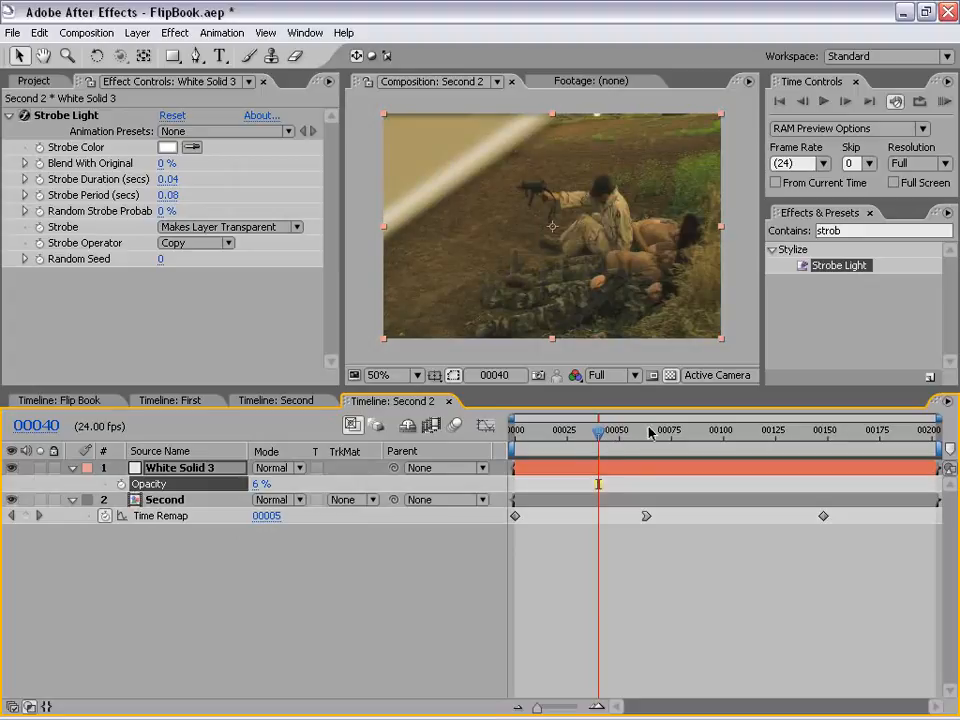
# Keyframe White Solid 3's Opacity at 6% on frames 40 and 62 and at 0% on frame 89
pyautogui.click(121, 484)
pyautogui.moveTo(599, 432); pyautogui.dragTo(645, 437)
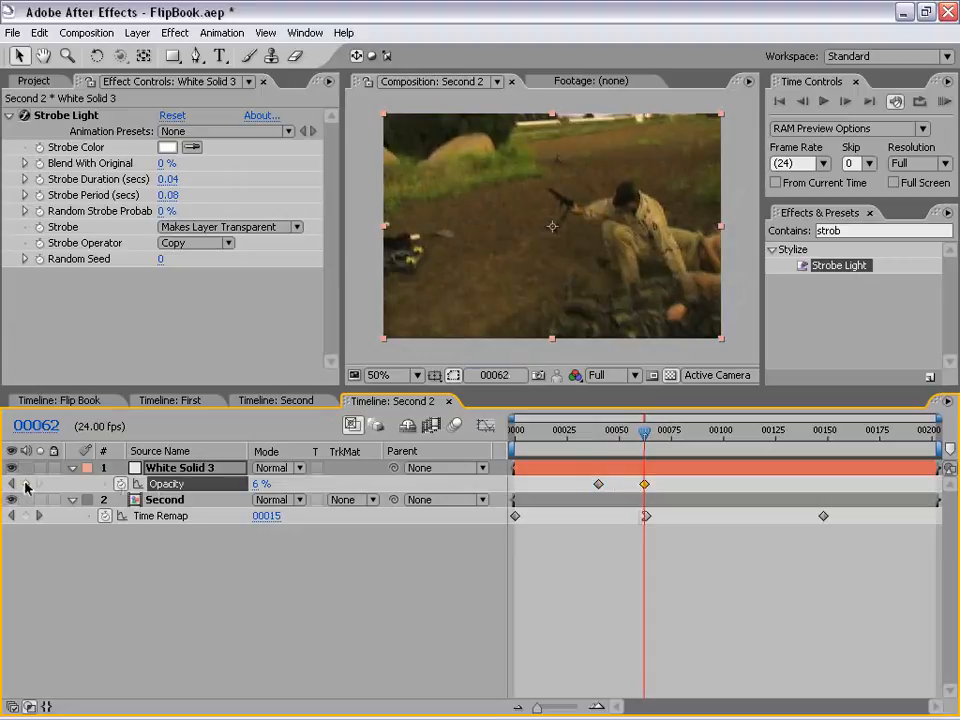
pyautogui.moveTo(645, 432); pyautogui.dragTo(700, 432)
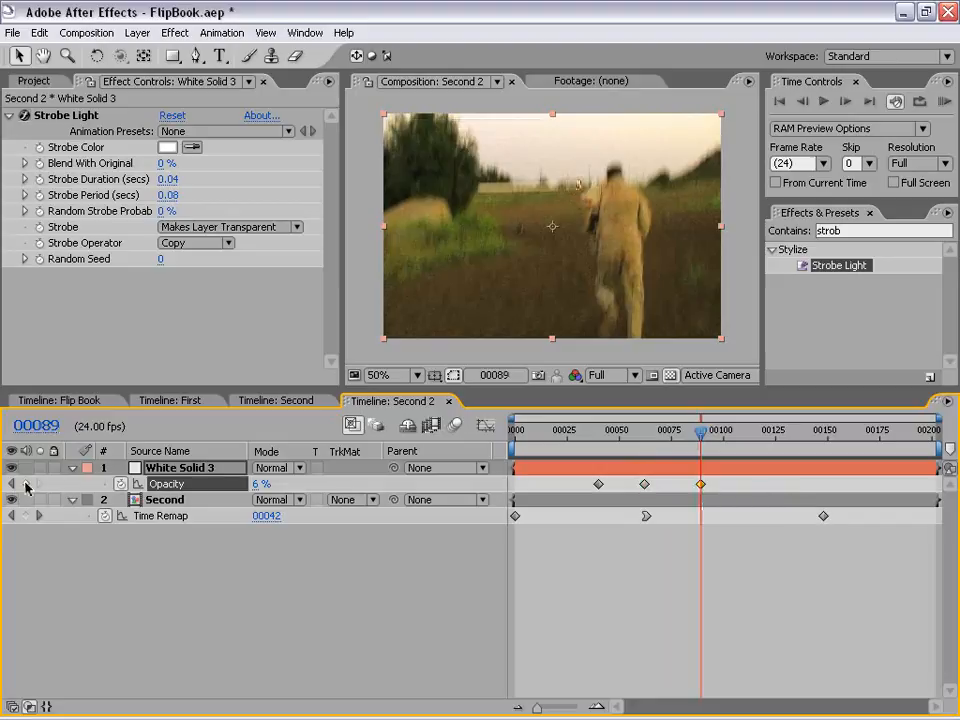
pyautogui.click(256, 484)
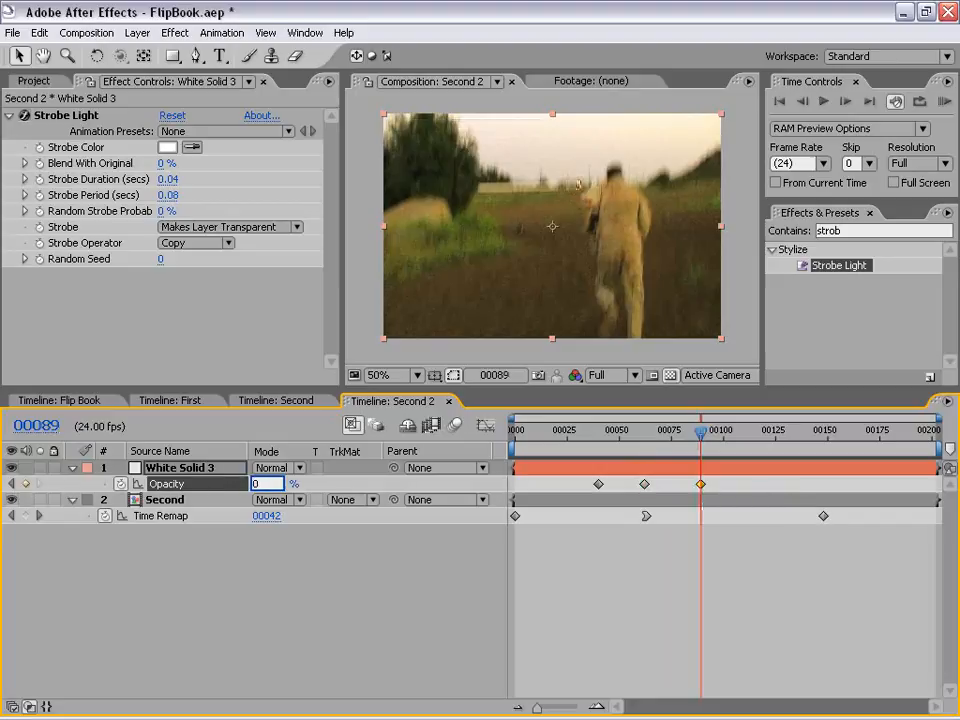
pyautogui.press('Return')
# Set the frame 40 Opacity keyframe to 0% and move the first and last Opacity keyframes to about frames 45 and 94
pyautogui.moveTo(704, 436); pyautogui.dragTo(598, 452)
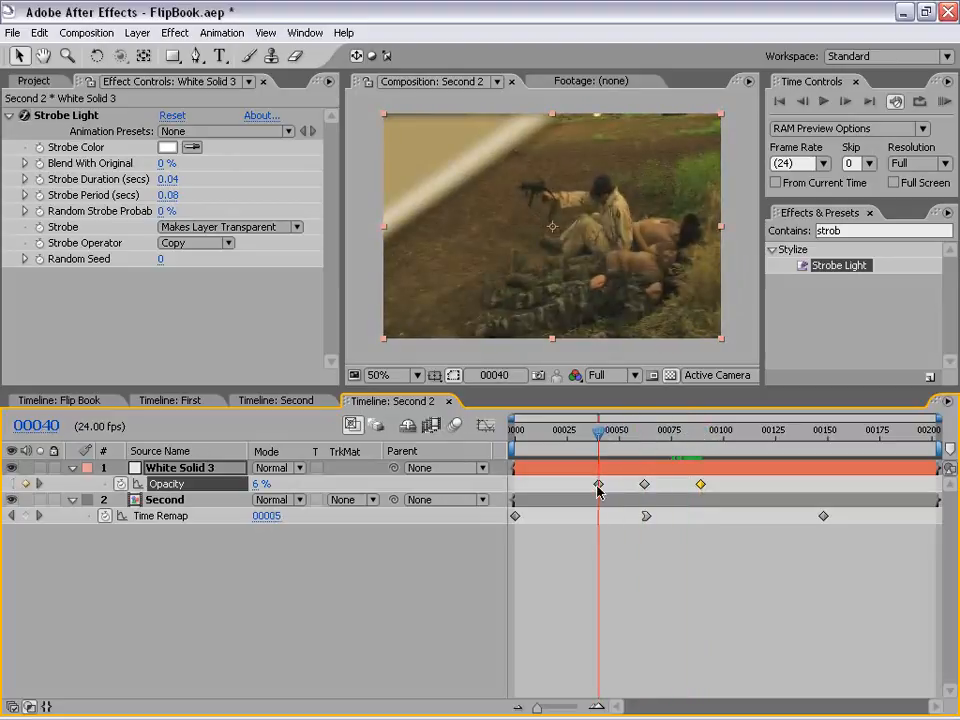
pyautogui.doubleClick(598, 484)
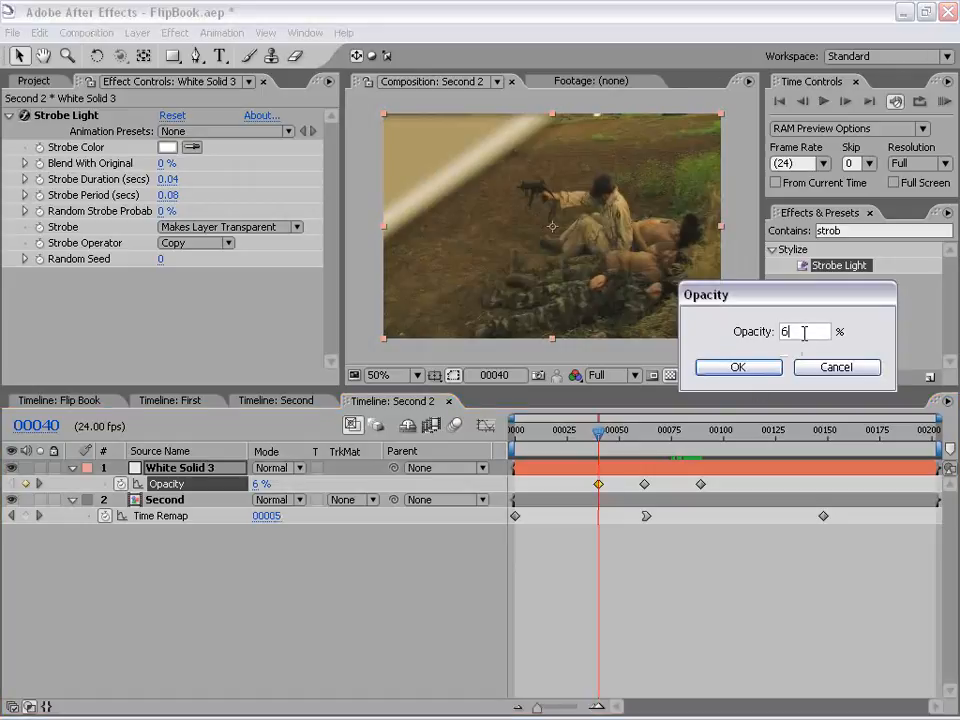
pyautogui.write('0')
pyautogui.click(737, 367)
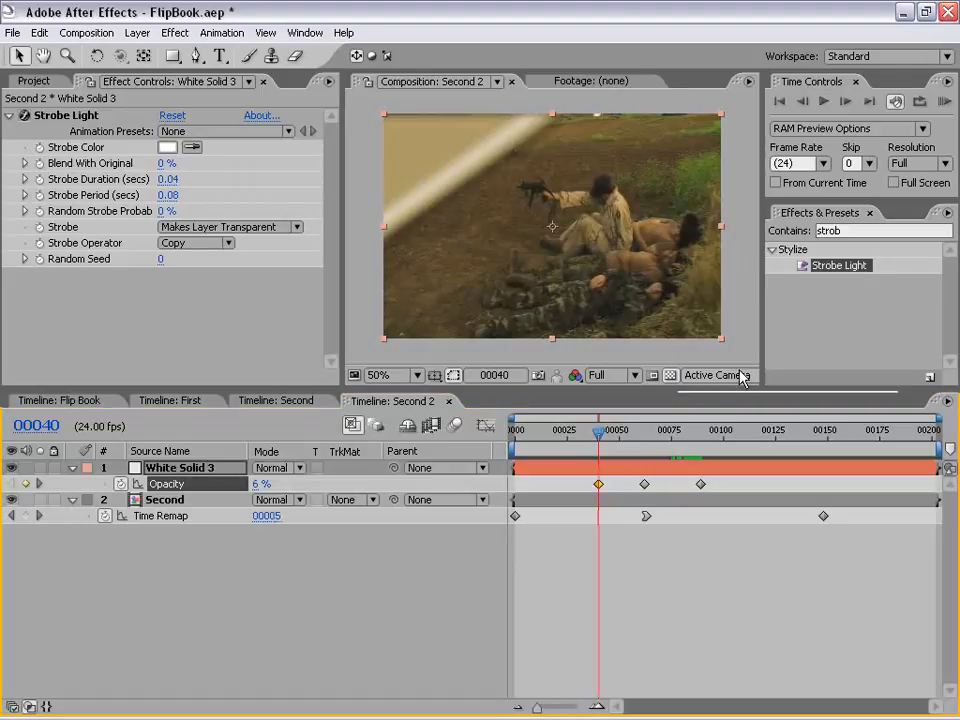
pyautogui.moveTo(598, 434); pyautogui.dragTo(710, 486)
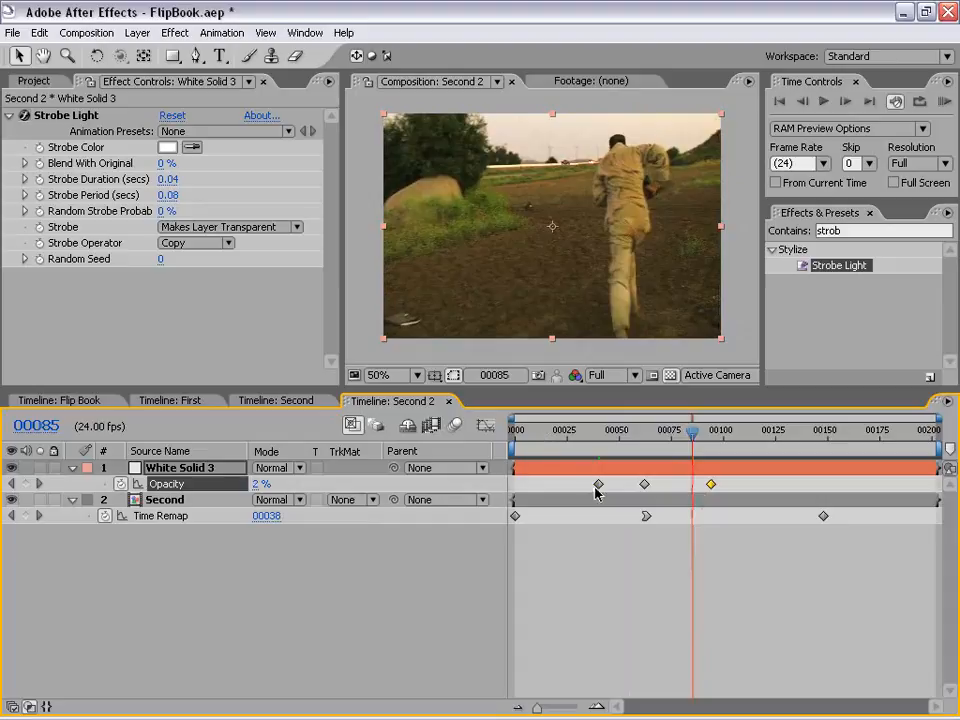
pyautogui.moveTo(598, 489)
pyautogui.mouseDown()
pyautogui.moveTo(530, 490)
pyautogui.moveTo(609, 489)
pyautogui.mouseUp()
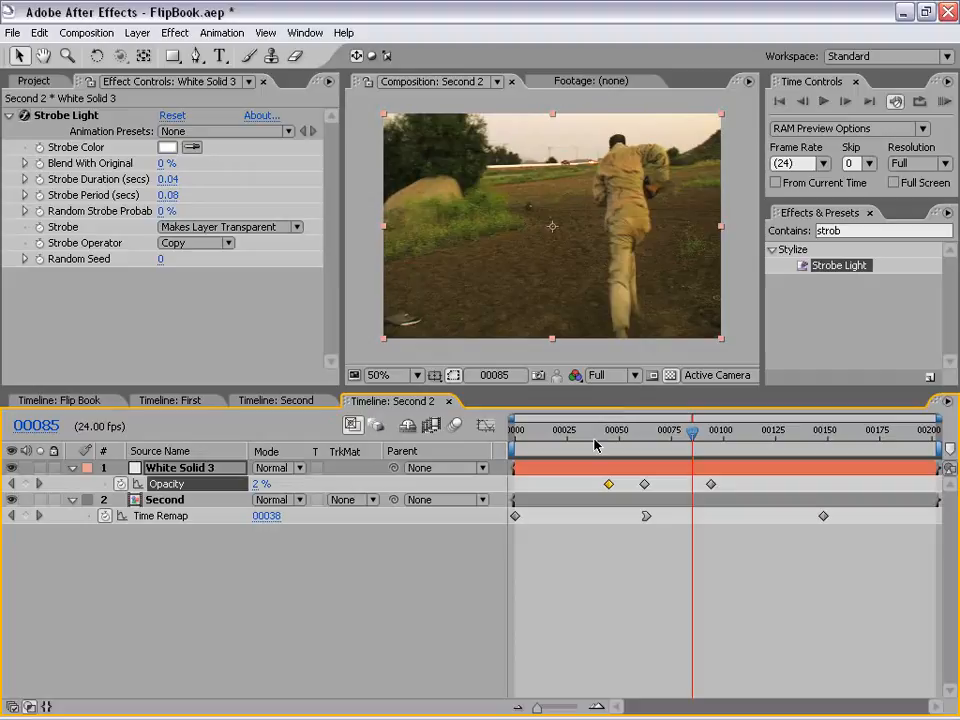
# Play a RAM preview of Second 2 in an enlarged Composition view to check the strobe flicker
pyautogui.moveTo(518, 433); pyautogui.dragTo(587, 435)
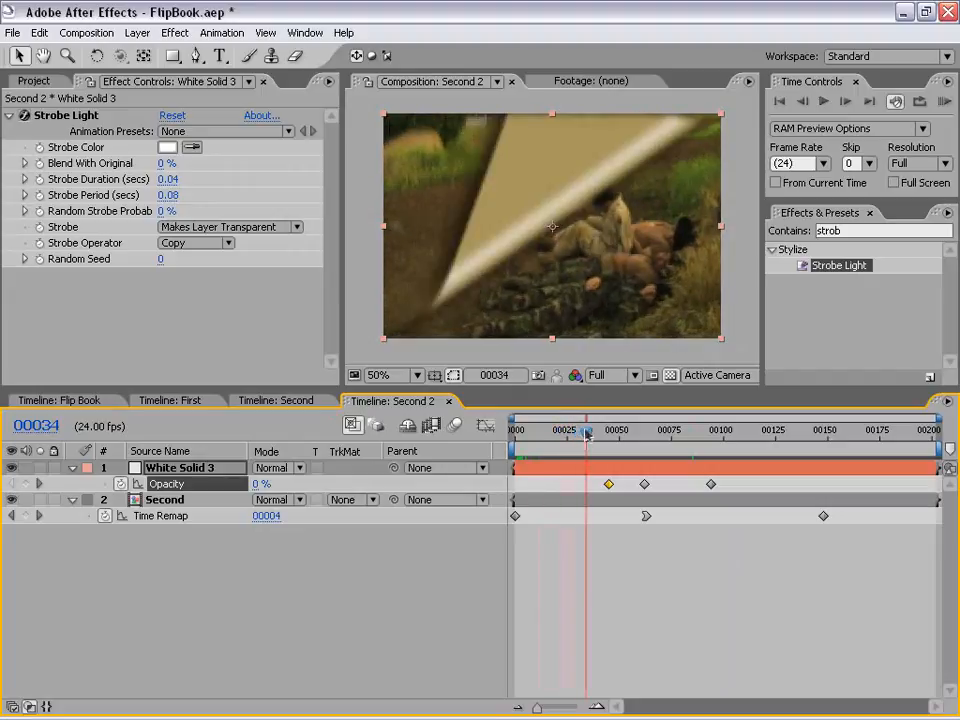
pyautogui.click(572, 347)
pyautogui.press('`')
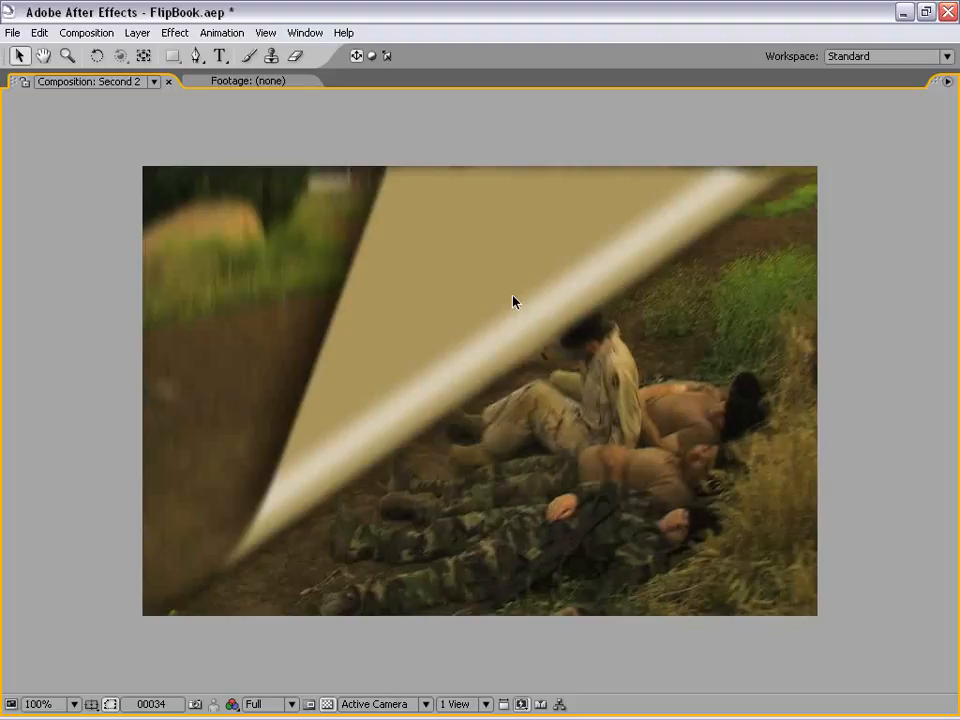
pyautogui.press('KP_0')
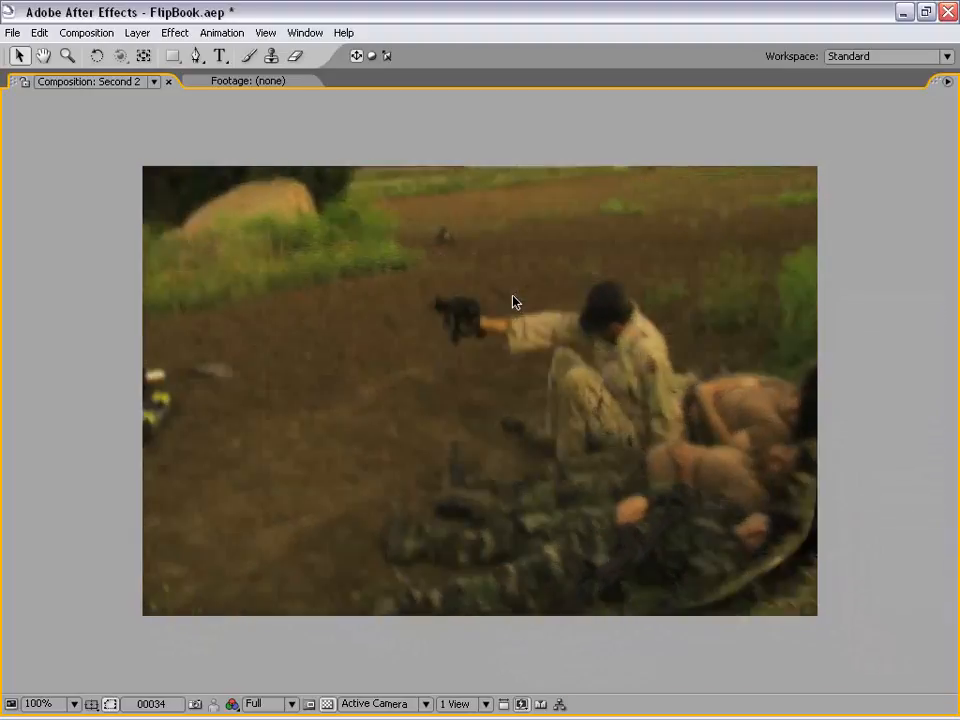
pyautogui.press('space')
pyautogui.press('`')
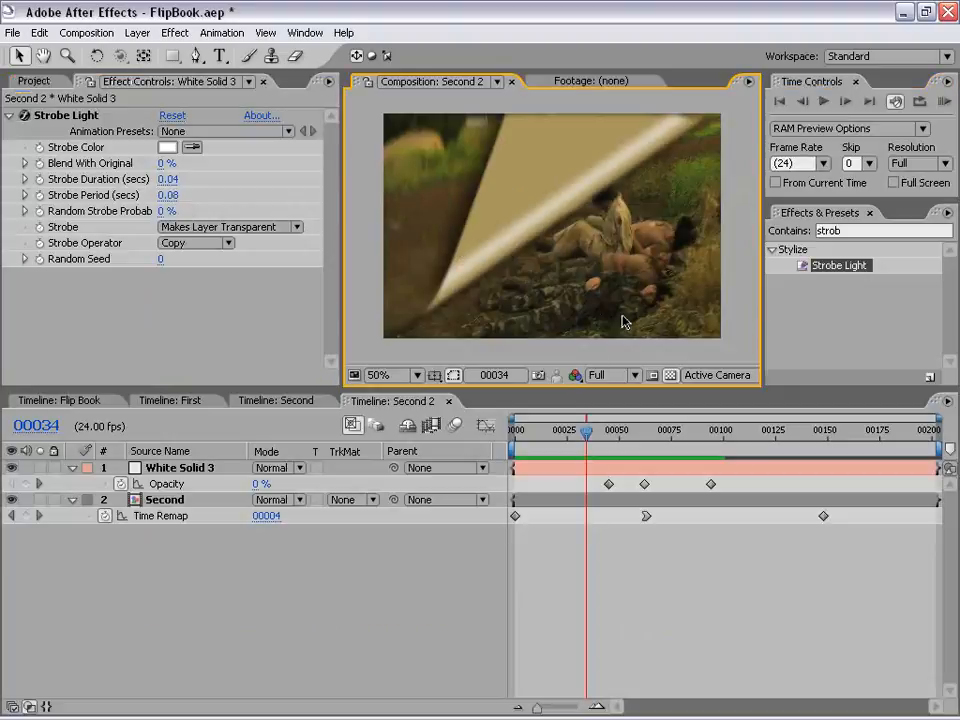
# Go to frame 40 of Second 2 and set the White Solid 3 layer's blending mode to Add
pyautogui.click(596, 434)
pyautogui.press('pagedown')
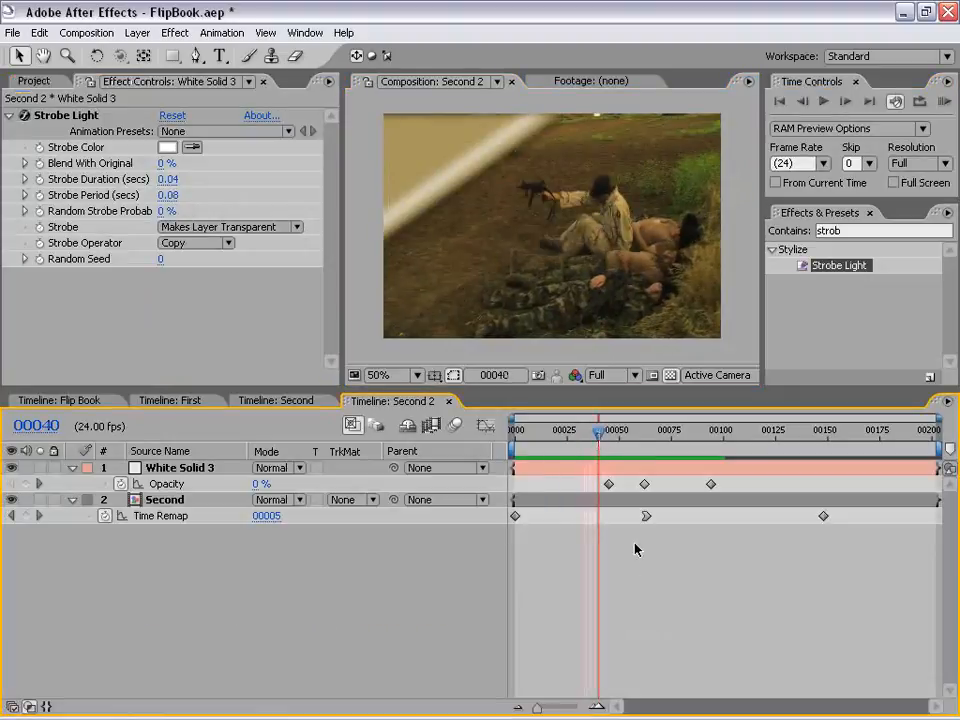
pyautogui.click(188, 467)
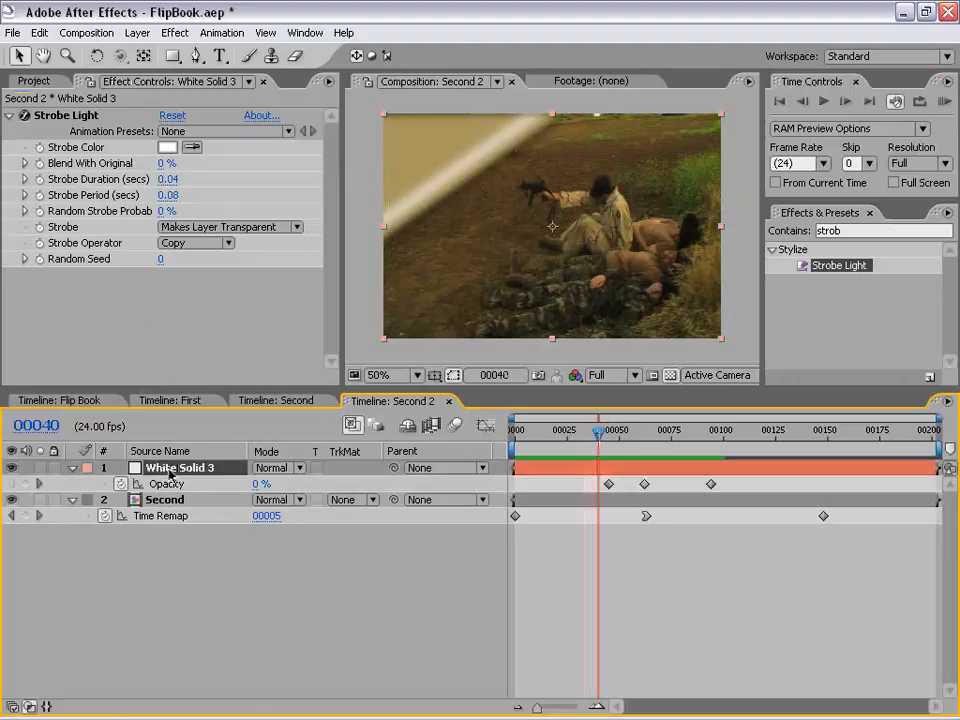
pyautogui.click(272, 469)
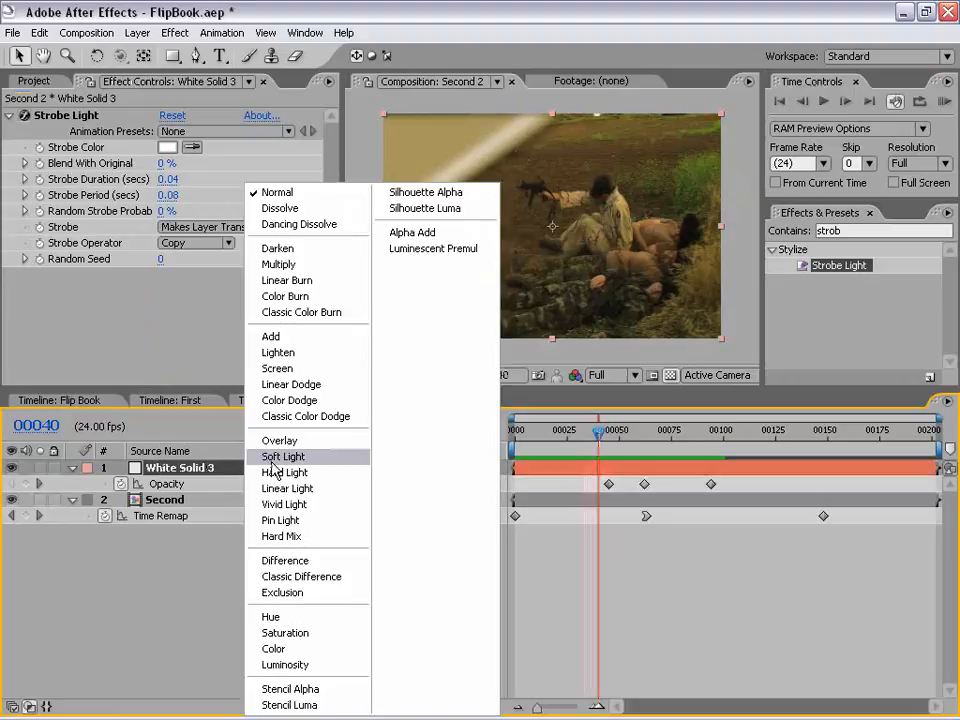
pyautogui.click(274, 336)
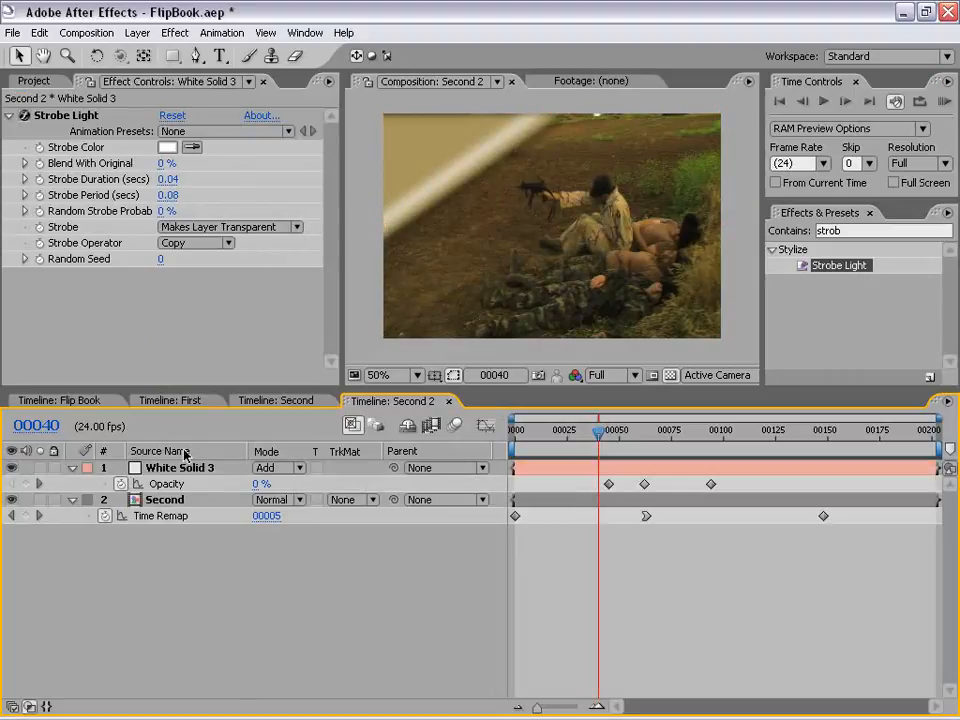
# In the First composition, set the Directional Blur direction of the upper Put Footage Here layer to -35°
pyautogui.click(178, 401)
pyautogui.click(214, 574)
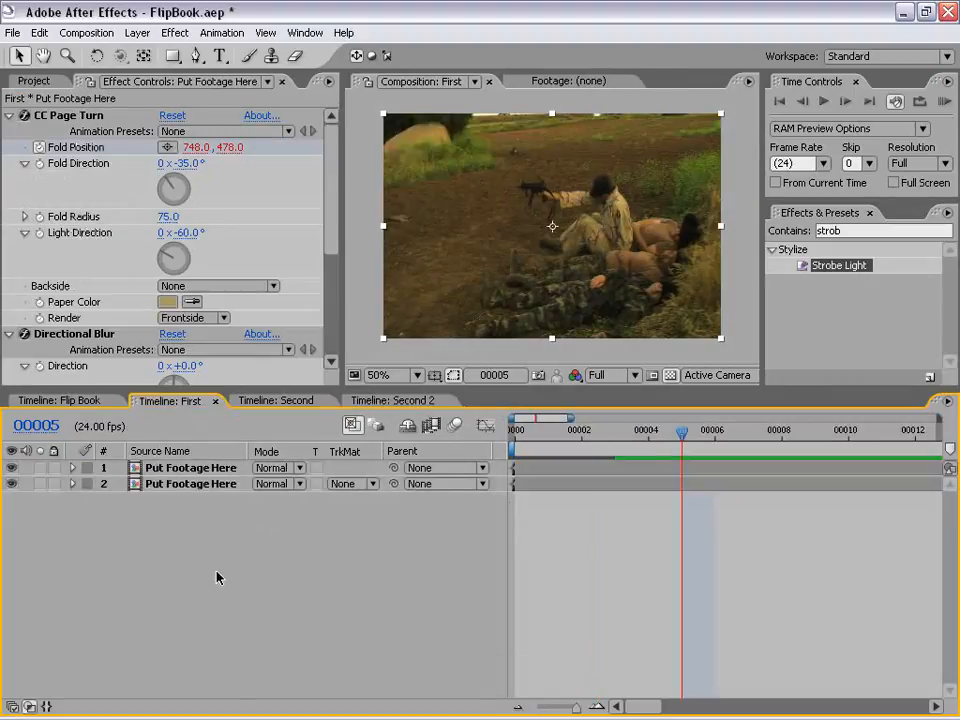
pyautogui.click(214, 470)
pyautogui.click(218, 531)
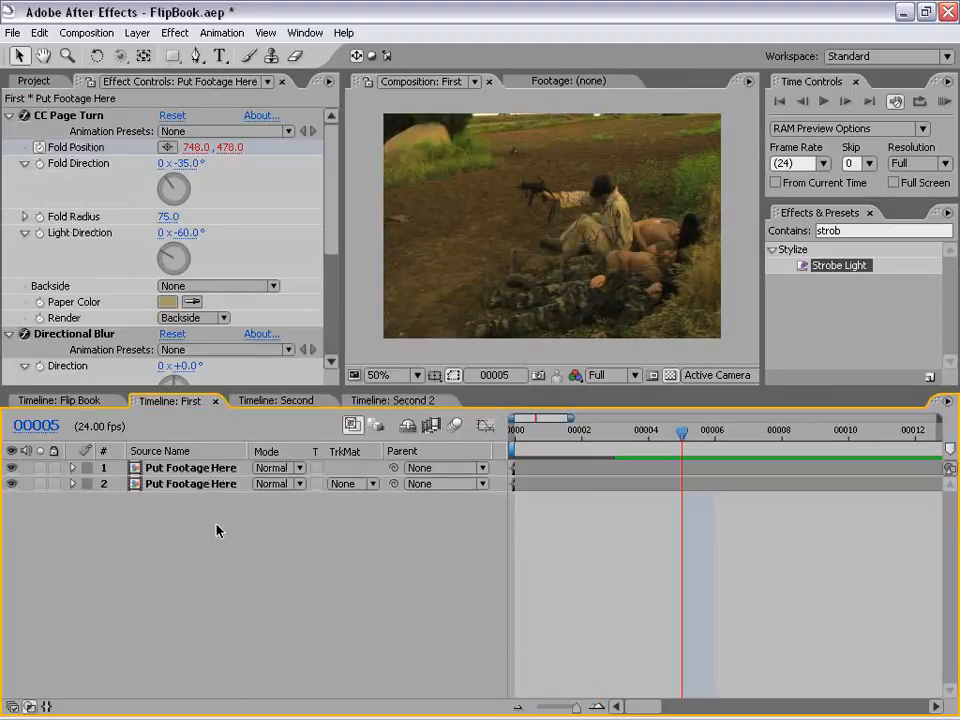
pyautogui.click(176, 468)
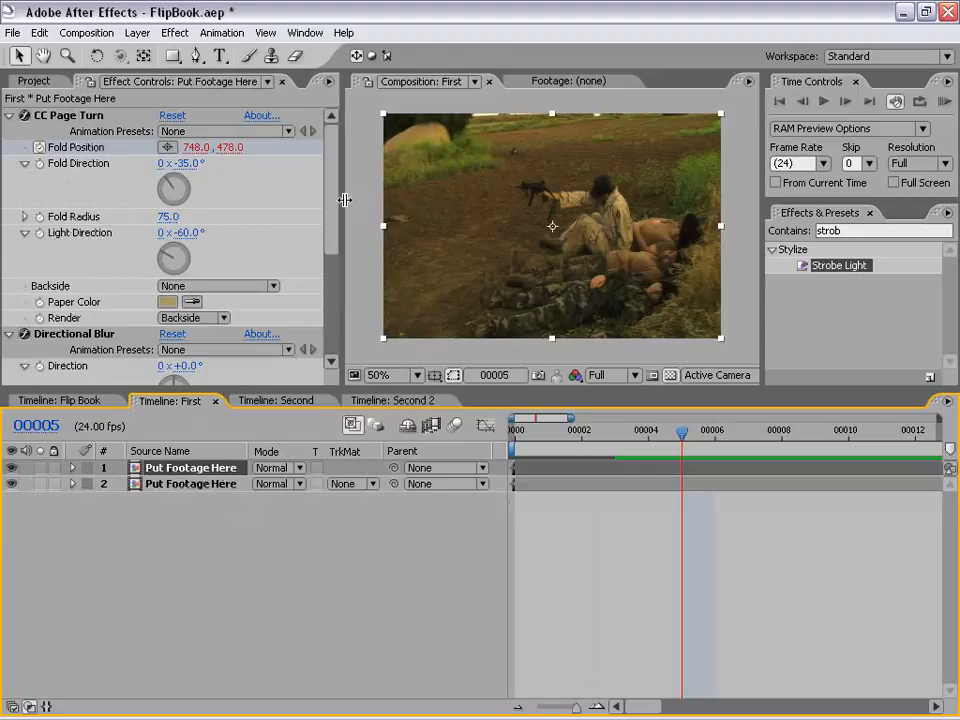
pyautogui.scroll(-4, 250, 170)
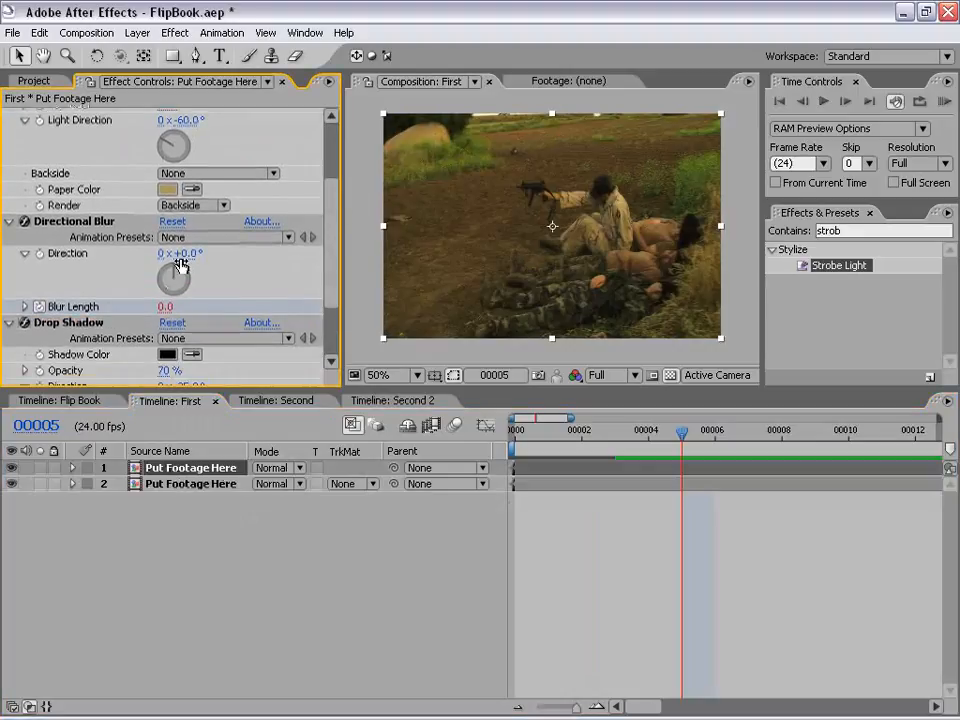
pyautogui.click(183, 256)
pyautogui.press('BackSpace')
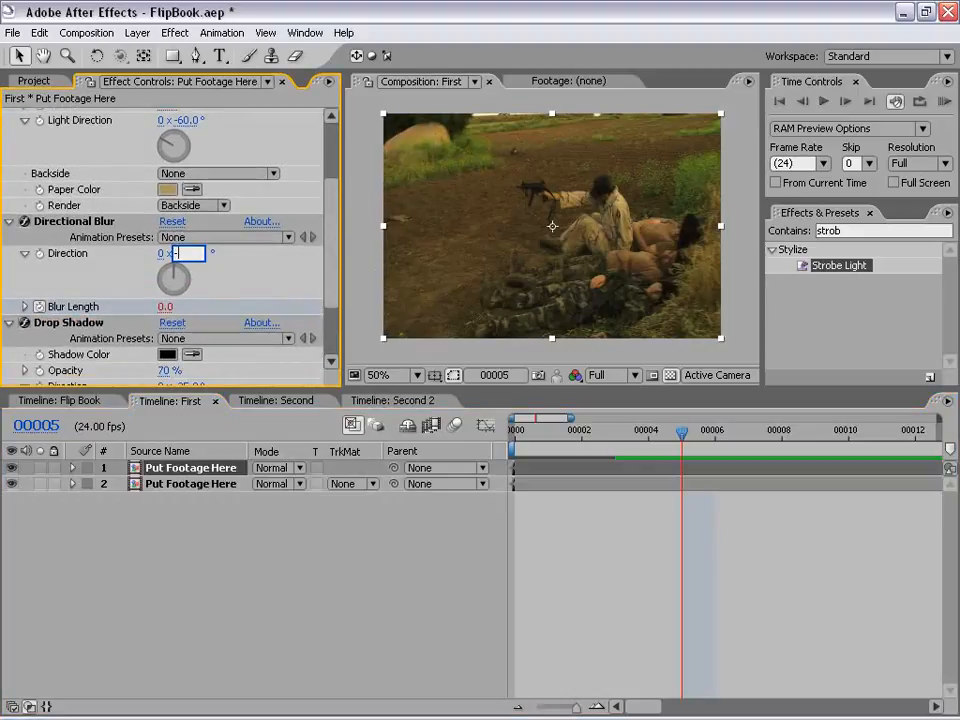
pyautogui.write('-35')
pyautogui.press('Return')
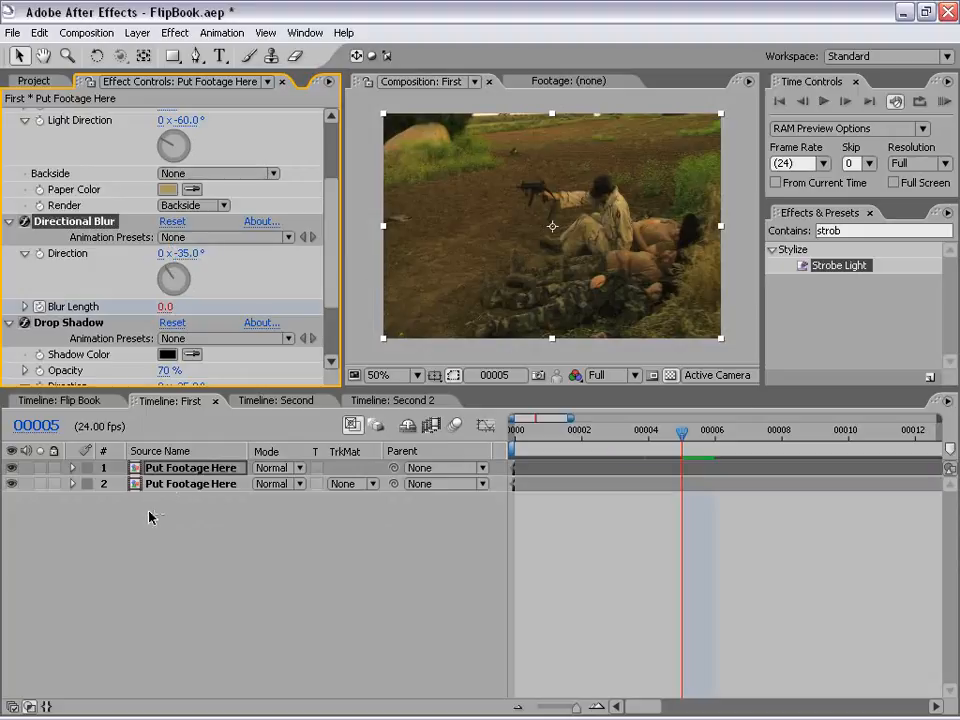
# Set the Directional Blur direction of the lower Put Footage Here layer to -35° as well
pyautogui.click(173, 491)
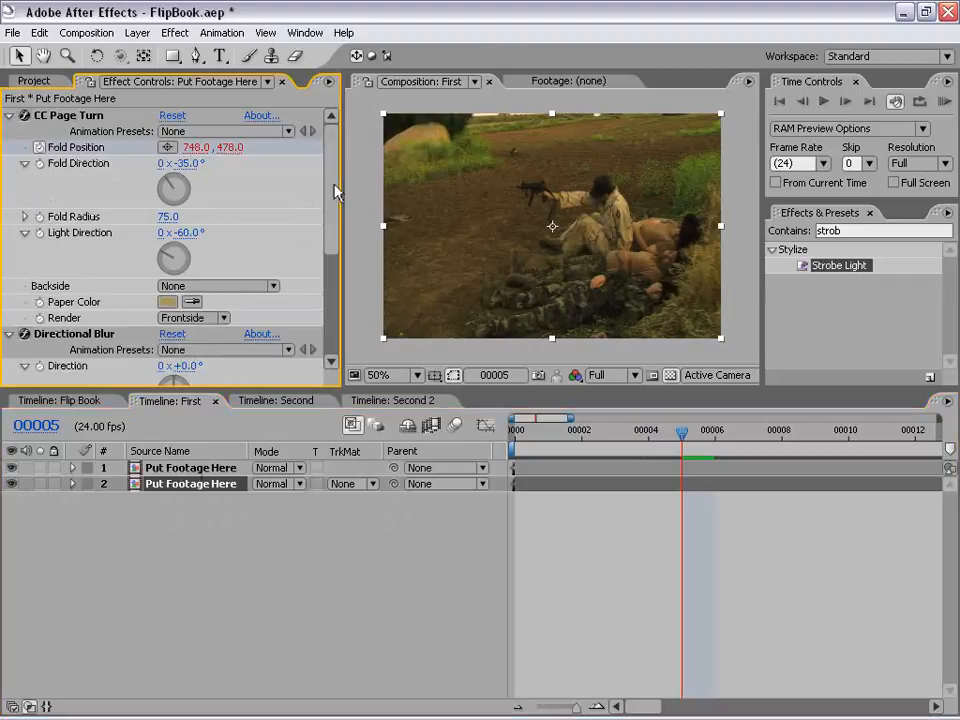
pyautogui.scroll(-5, 336, 192)
pyautogui.click(186, 232)
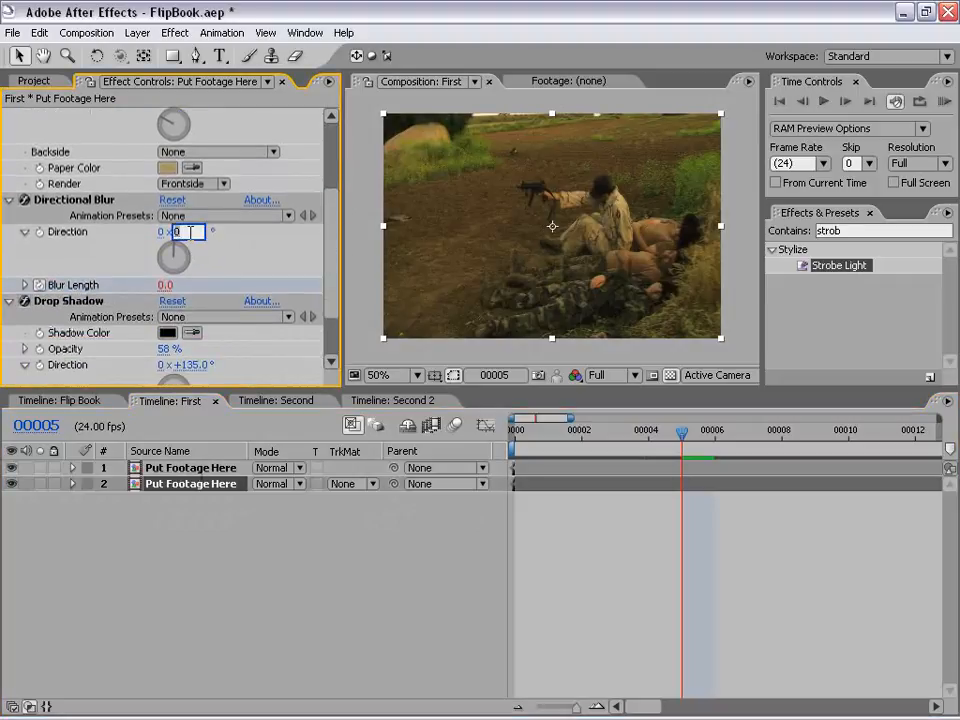
pyautogui.write('-35')
pyautogui.press('Return')
# Leave the First composition and return the current time of the Flip Book composition to frame 0
pyautogui.click(425, 401)
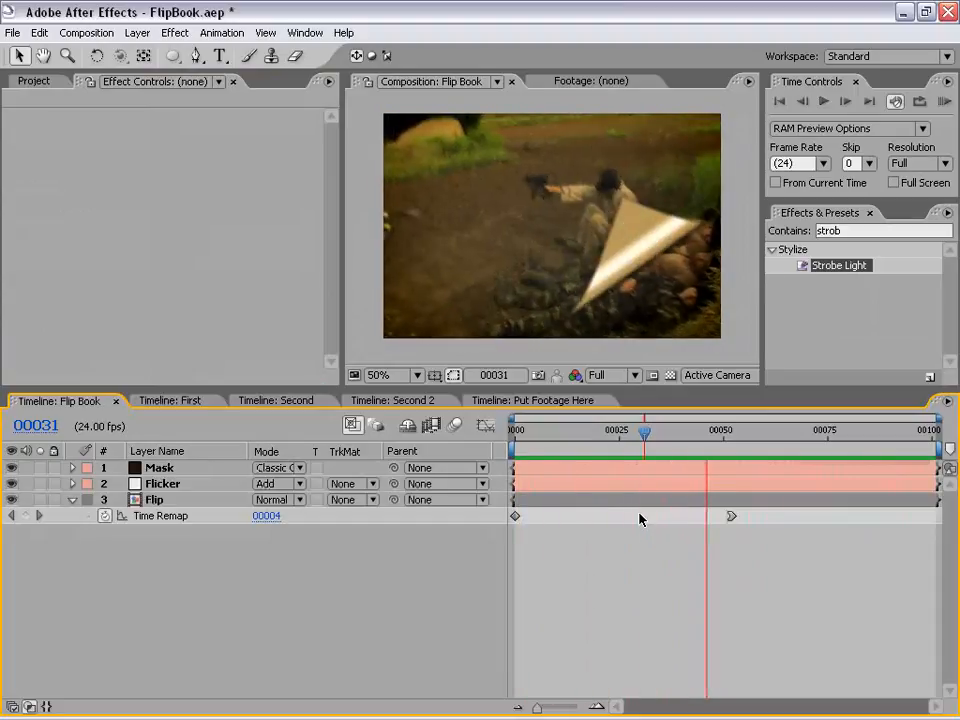
pyautogui.moveTo(644, 433); pyautogui.dragTo(478, 465)
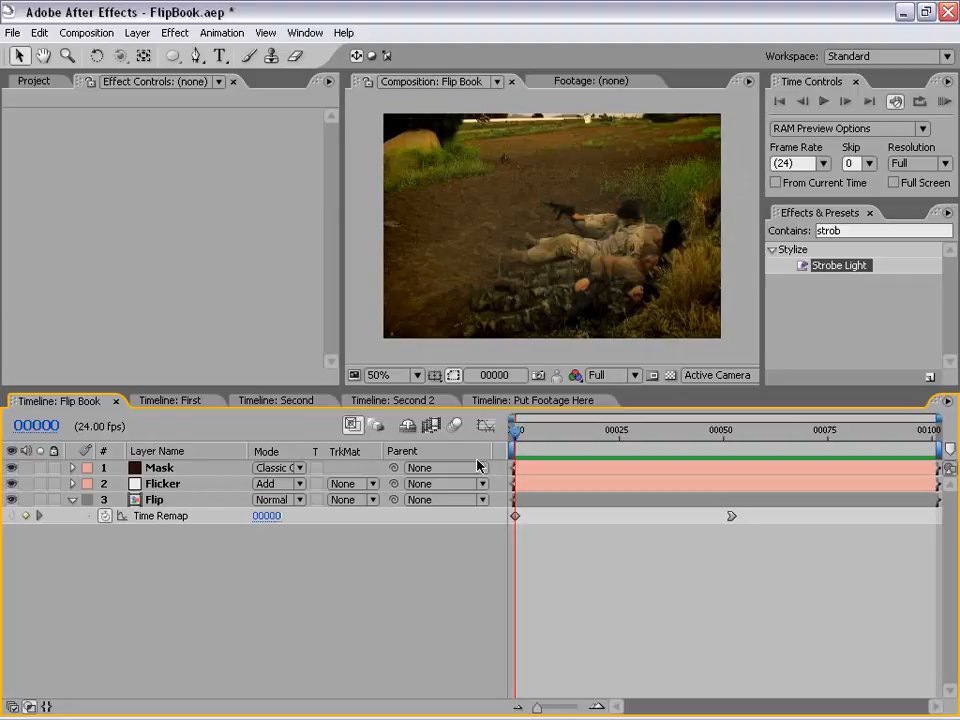